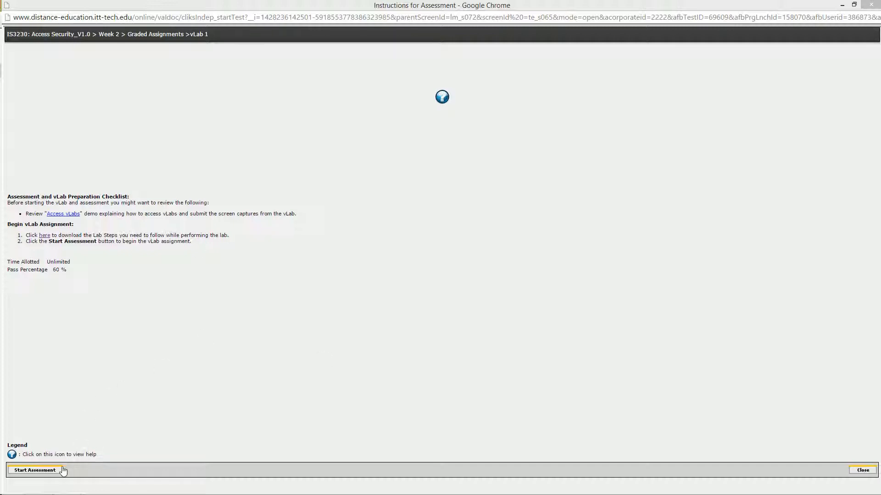
Start the vLab 1 assessment, review its deliverables, and launch the lab workbench.
left_click(46, 474)
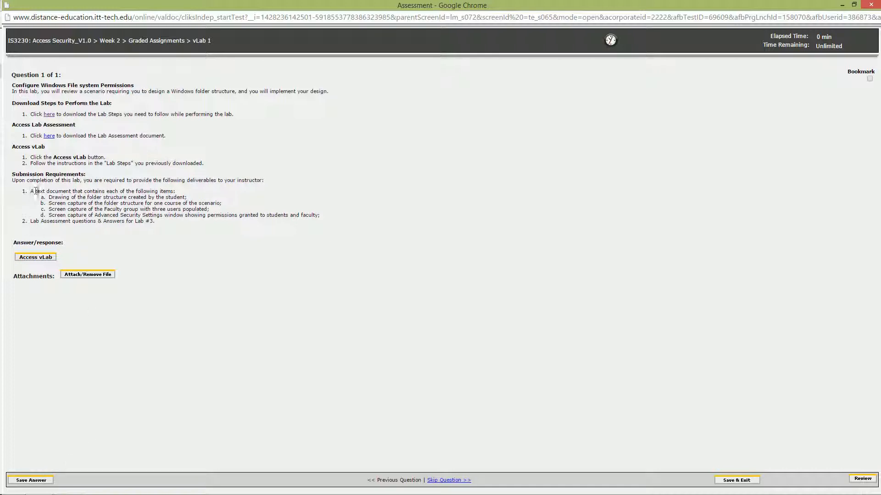
left_click_drag(34, 191, 342, 216)
left_click(300, 233)
left_click_drag(50, 221, 161, 252)
left_click(133, 294)
left_click(27, 259)
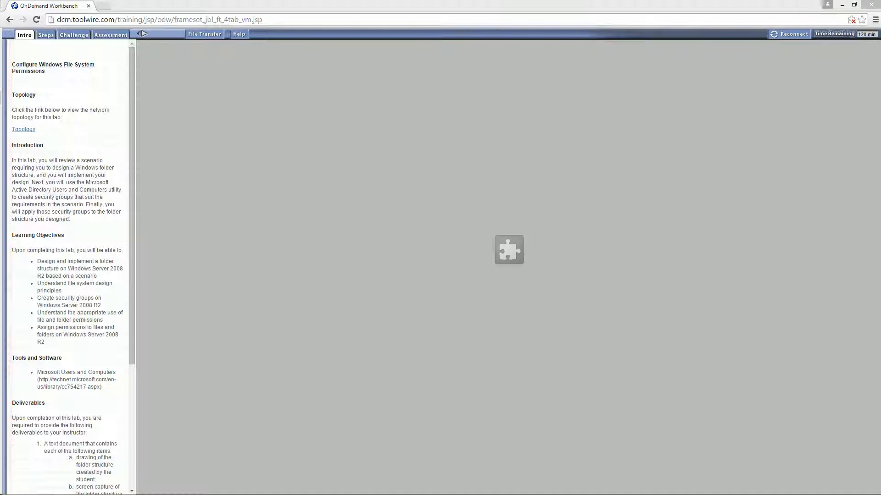
Allow the blocked plug-in to run, reload the workbench page, and return to the assessment window.
right_click(451, 218)
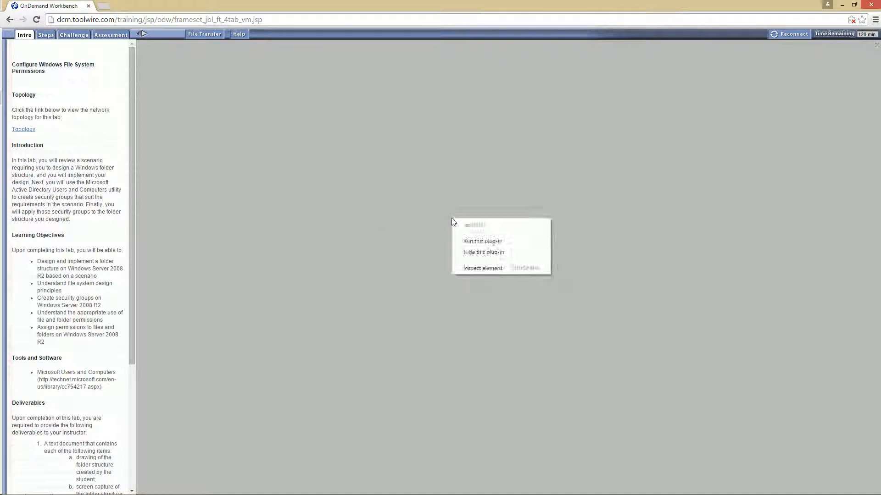
left_click(468, 240)
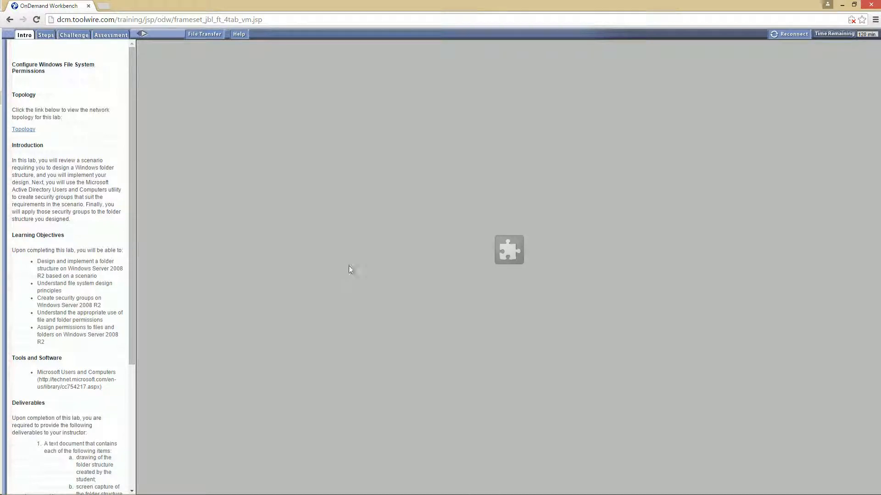
right_click(360, 251)
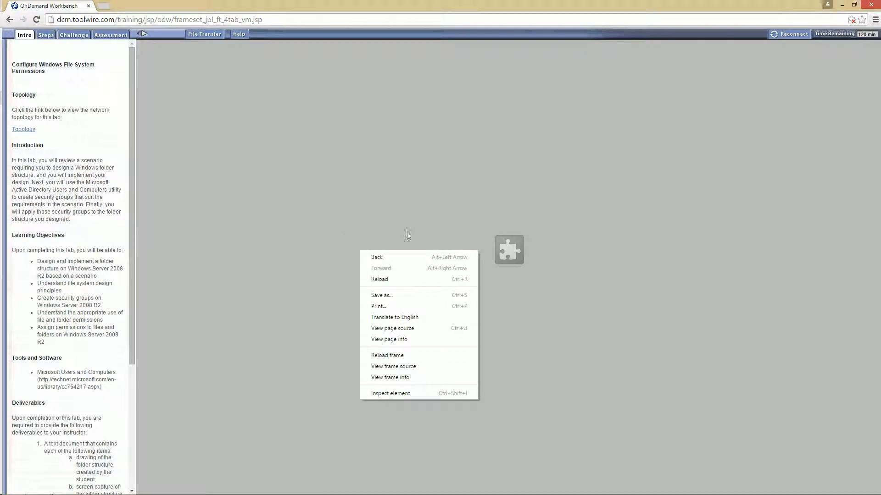
left_click(376, 279)
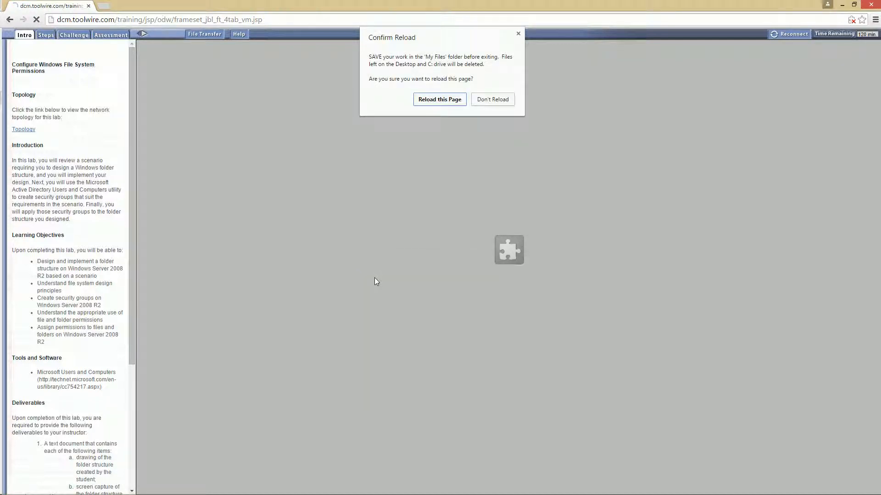
left_click(441, 99)
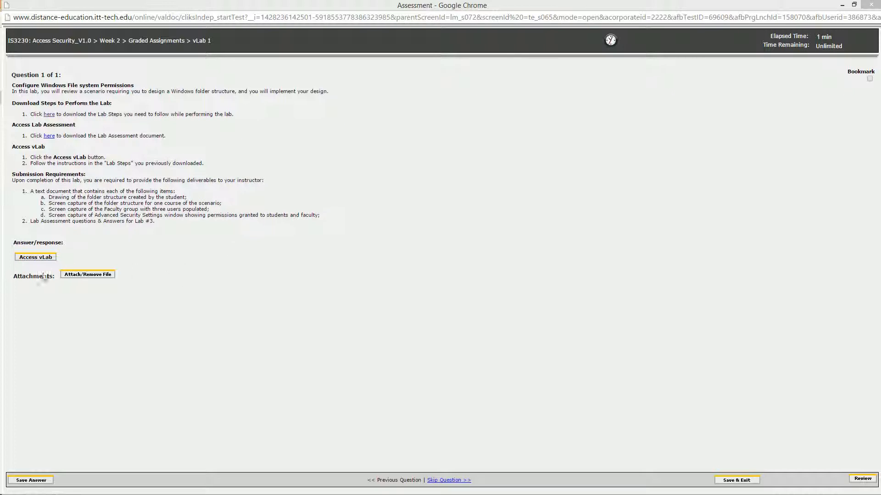
mouse_move(116, 493)
left_click(39, 487)
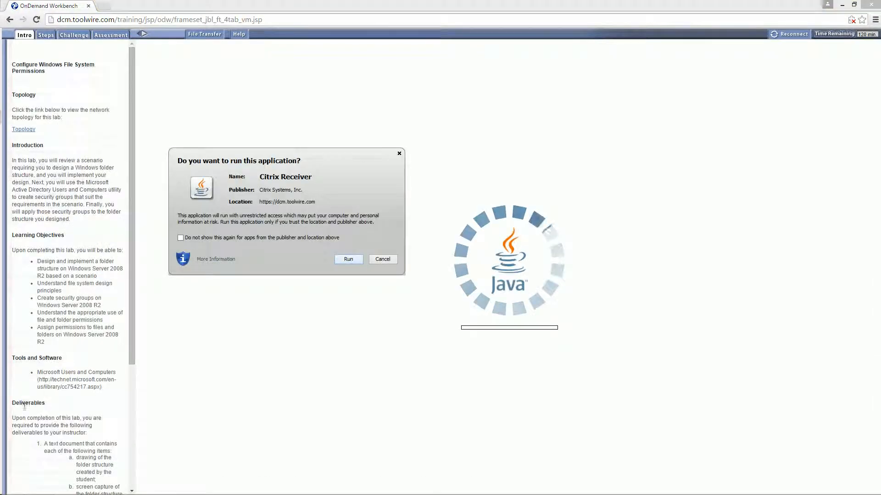
Allow the Citrix Receiver application to run in the Java security prompt.
left_click(345, 259)
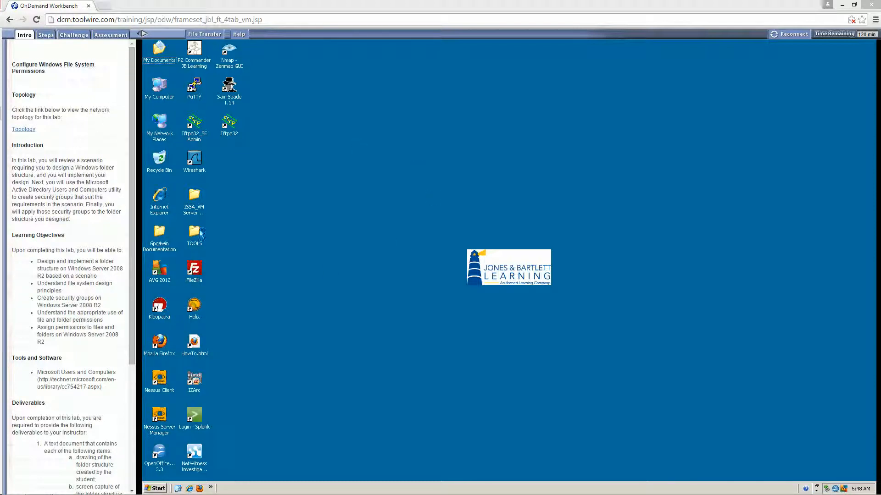
Open TargetWindows01.rdp from the ISSA_VM Server Farm_RDP folder, retrying after the connection error.
left_click(195, 210)
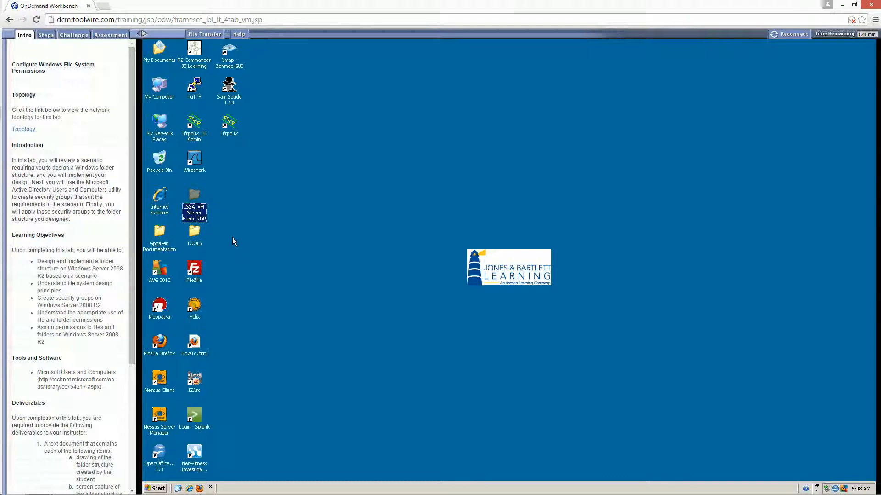
double_click(201, 210)
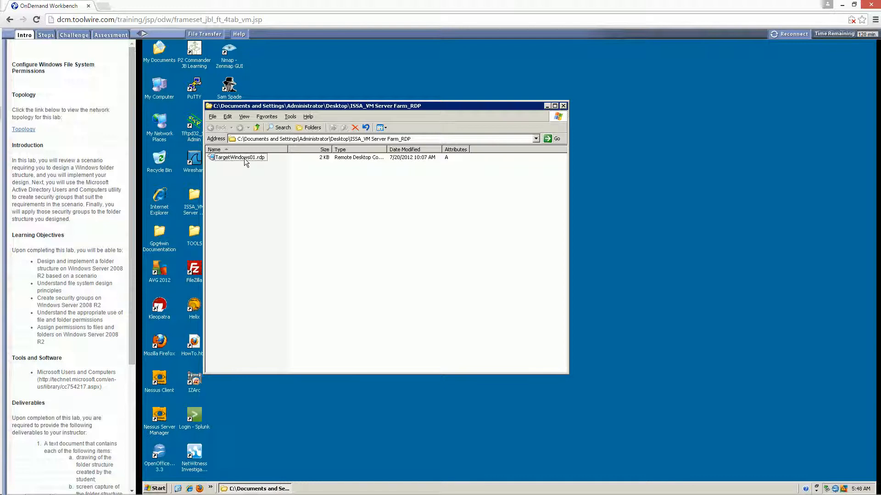
double_click(245, 158)
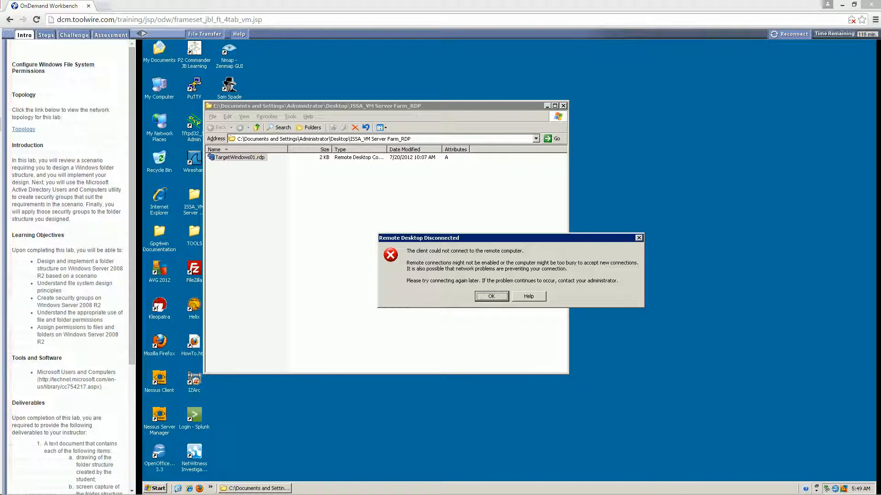
left_click(493, 296)
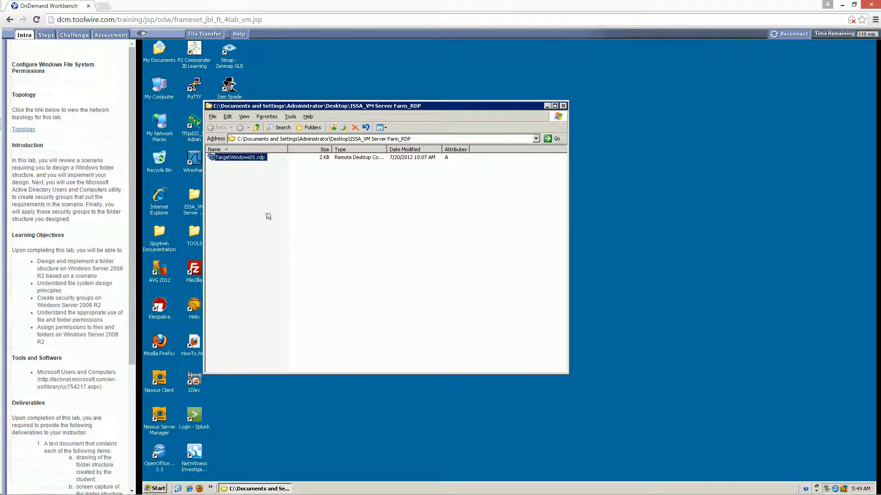
double_click(239, 158)
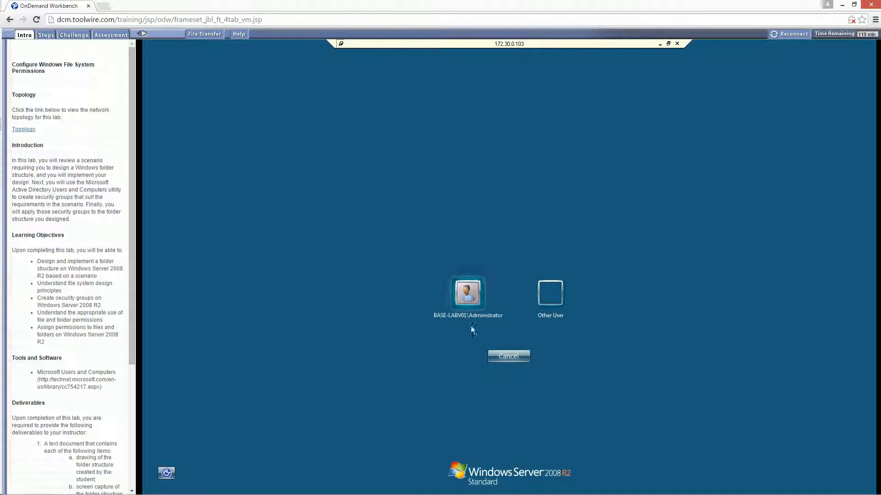
Log on as Other User with the domain administrator account and its password.
left_click(550, 296)
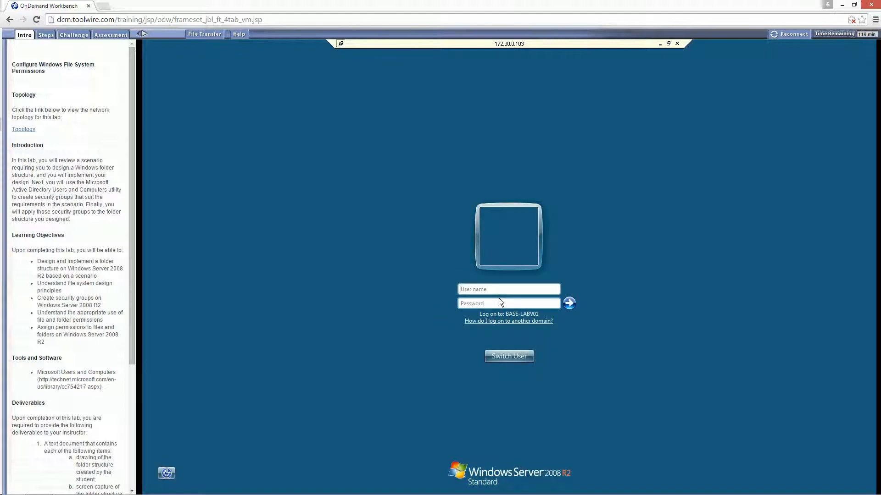
type("corp\\administrator")
key("Caps_Lock")
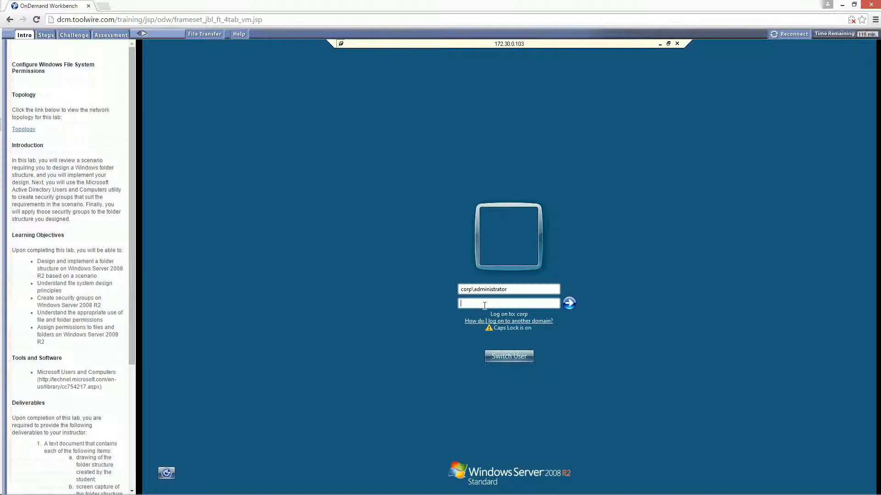
type("Passw0r")
key("Caps_Lock")
type("!1")
key("Return")
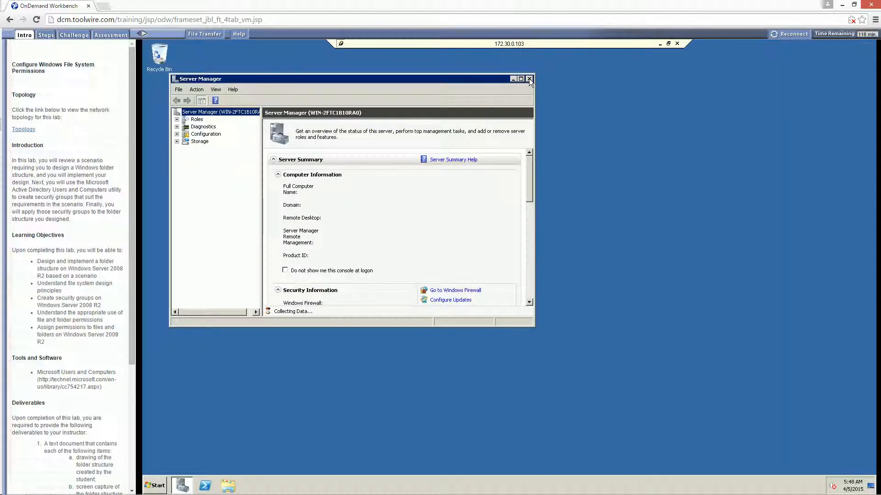
Close Server Manager and open Local Disk (C:) from Computer.
left_click(529, 79)
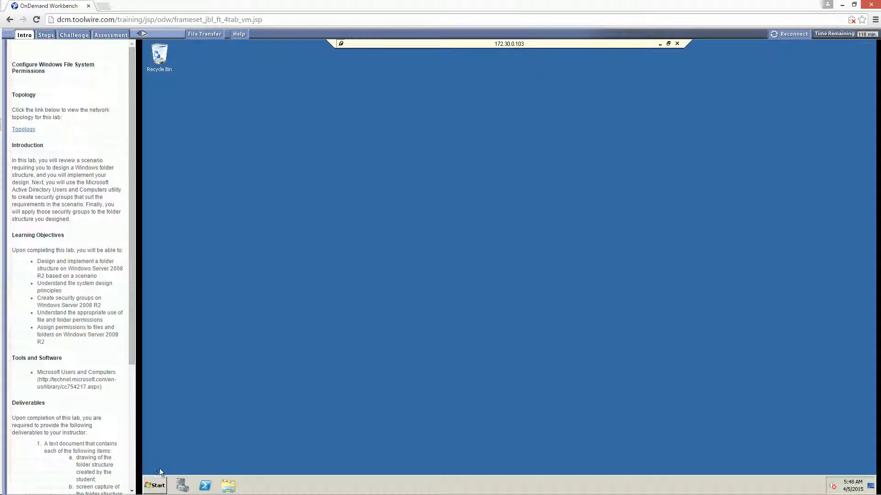
left_click(156, 485)
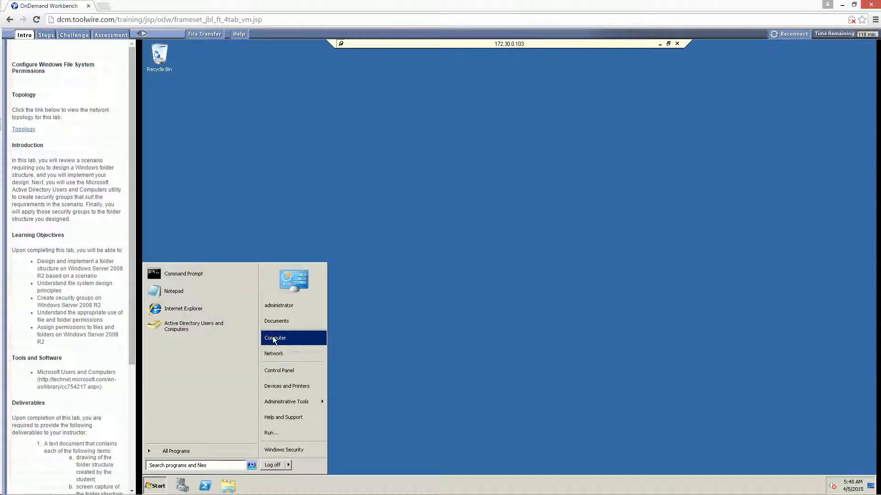
left_click(277, 341)
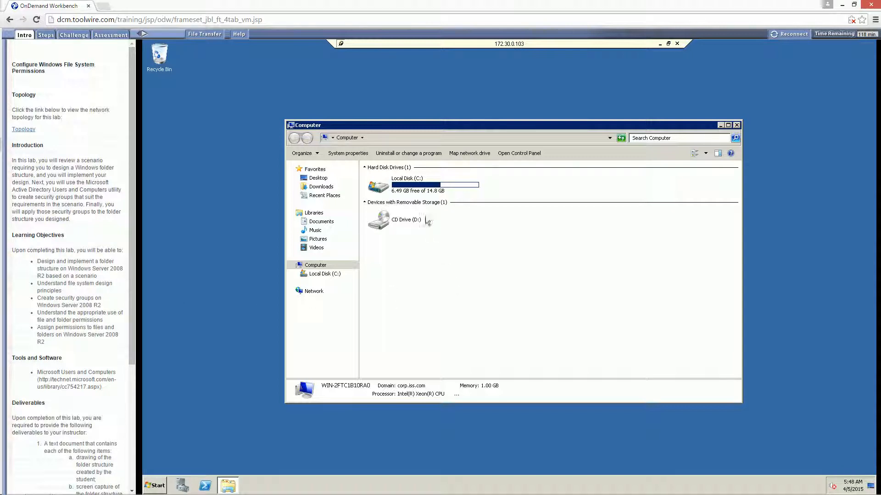
double_click(420, 184)
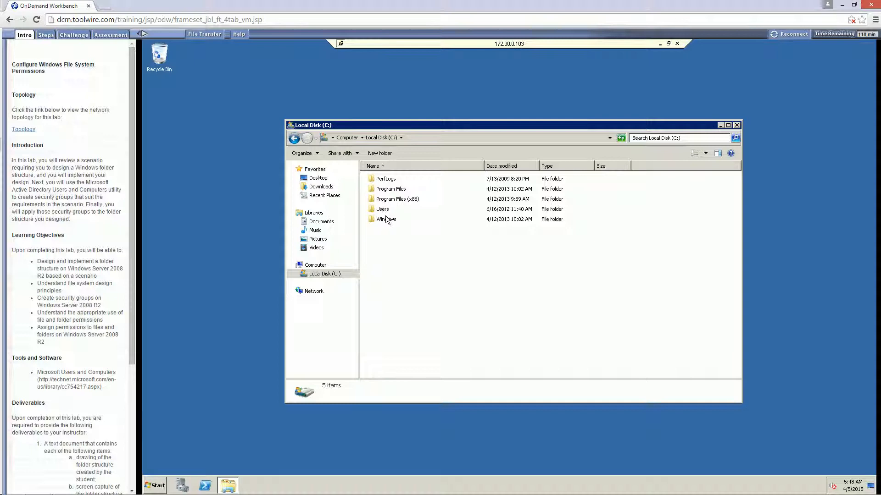
Create a new folder named student on drive C:.
left_click(377, 154)
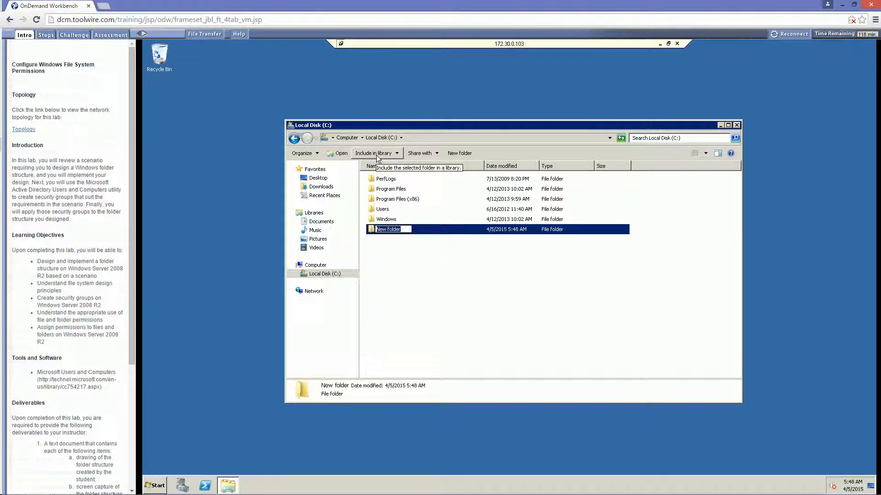
type("student")
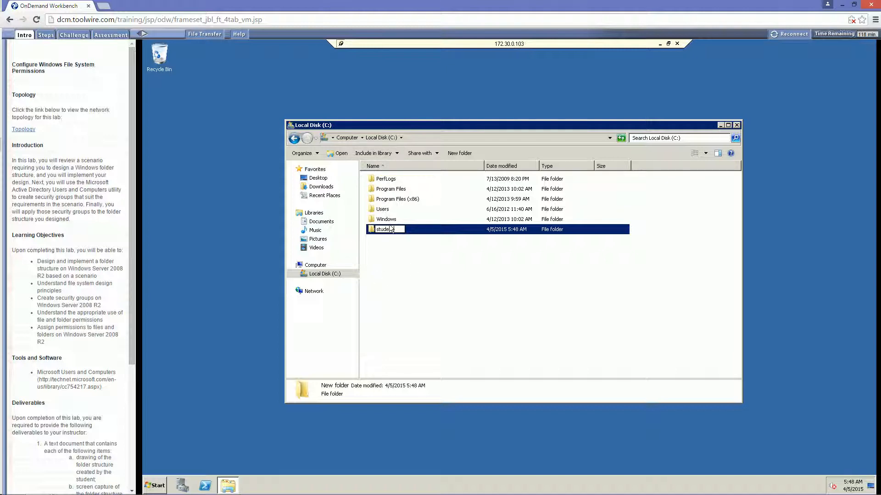
key("Return")
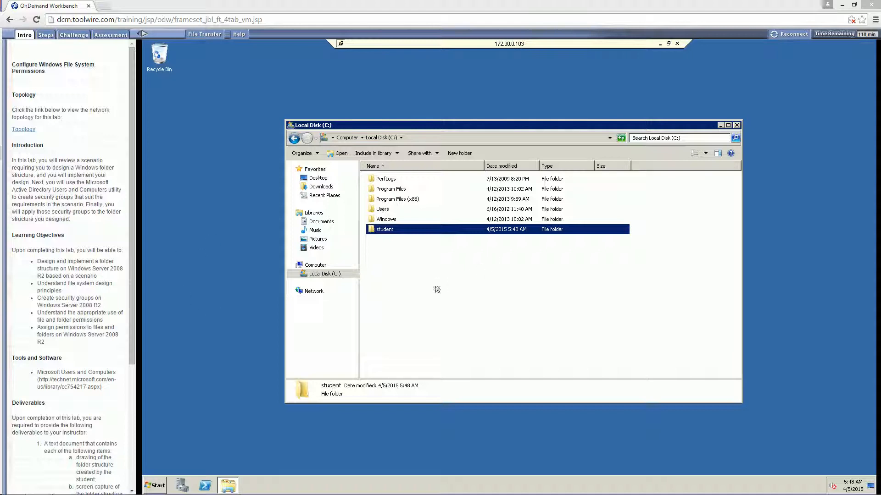
Inside student, create folders named networking and Security.
double_click(382, 229)
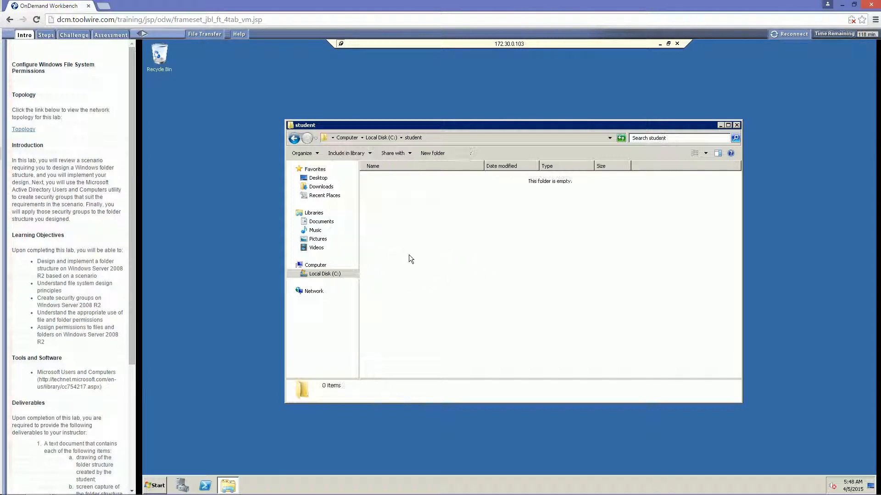
left_click(432, 153)
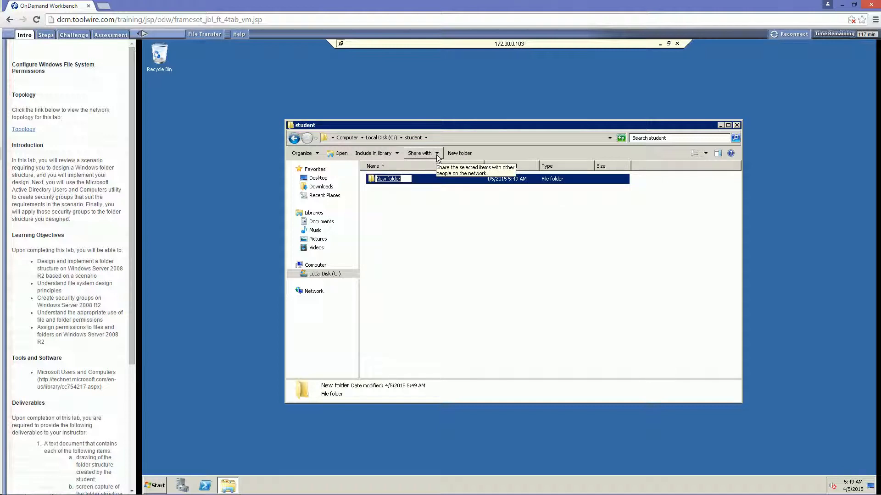
type("networking")
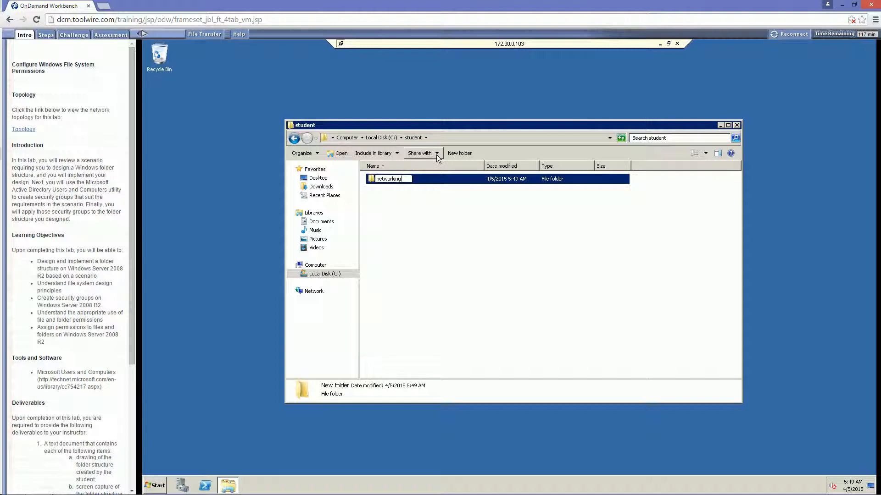
left_click(431, 234)
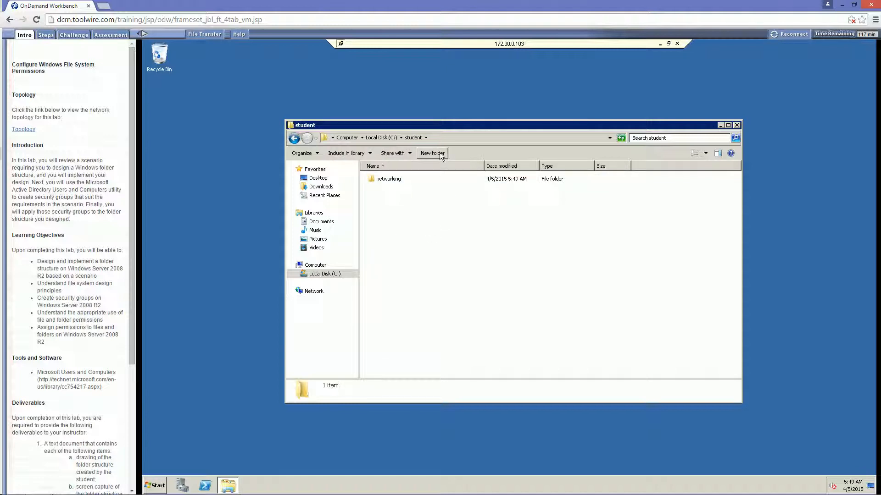
key("ctrl+shift+n")
type("S")
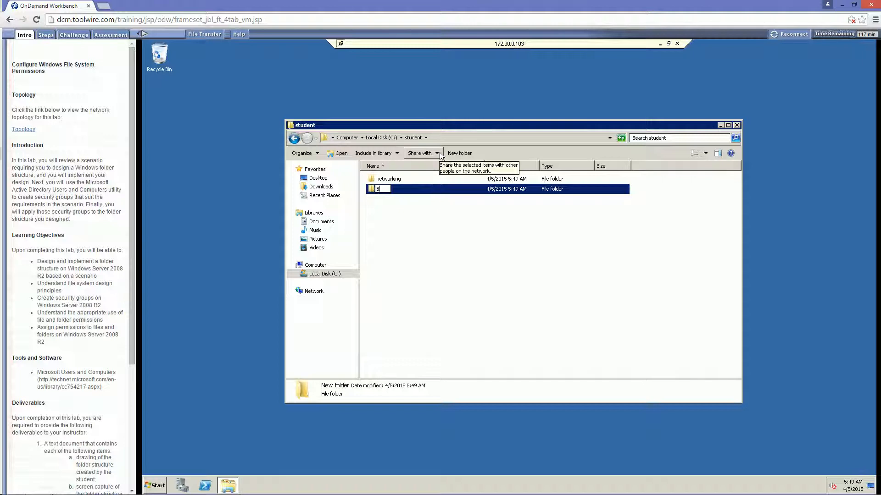
type("ecurity")
left_click(413, 278)
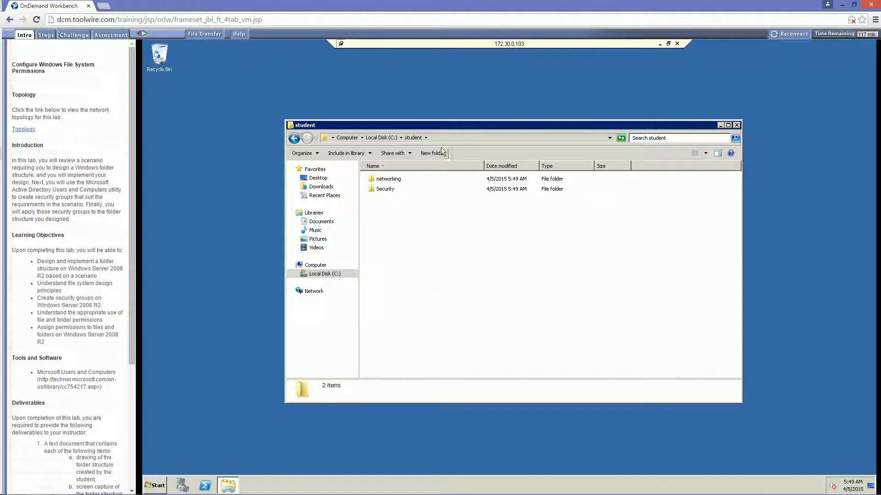
Add a programming folder in student and review the three subfolders.
left_click(459, 153)
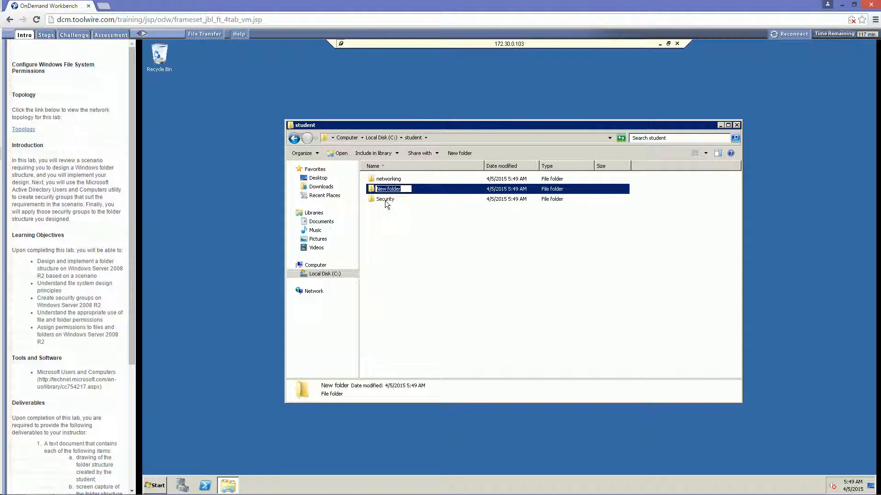
type("programming")
key("Return")
left_click(380, 231)
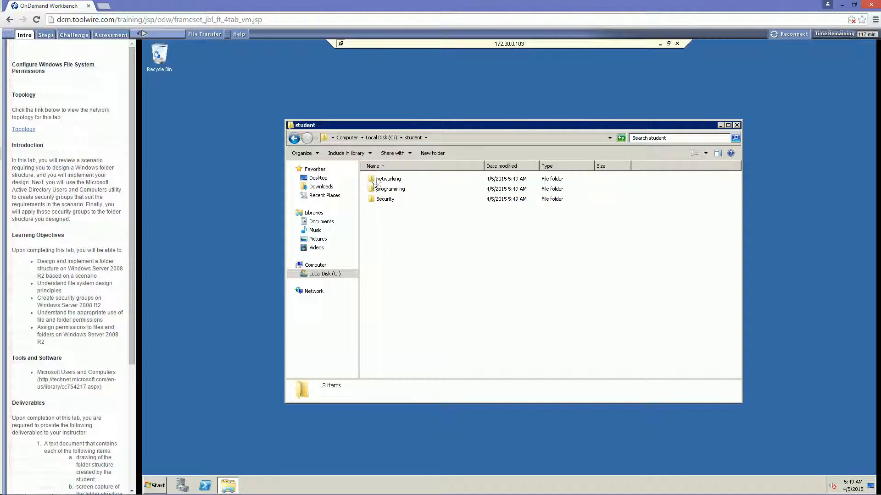
left_click(385, 202)
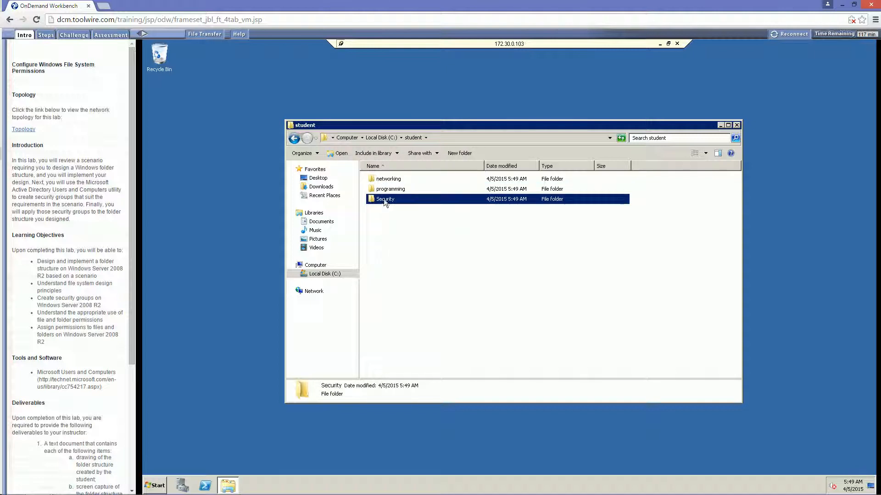
left_click(382, 180)
left_click(383, 202)
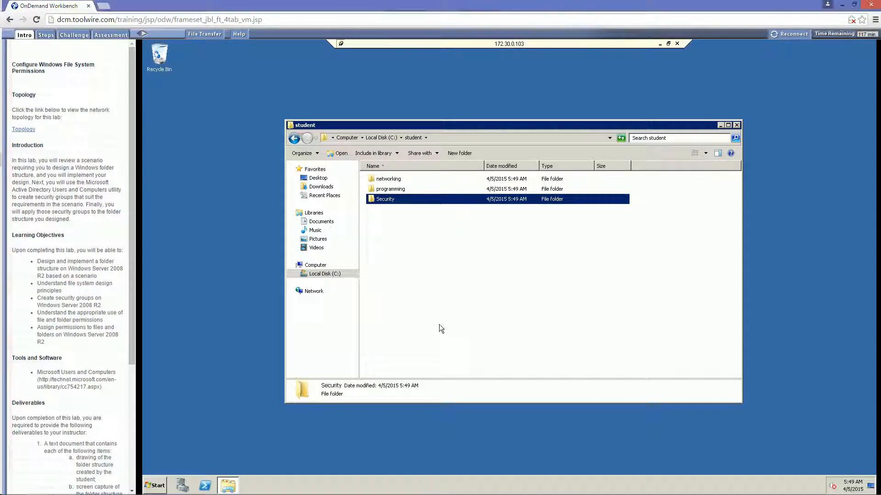
left_click(439, 324)
In networking, create Assignments and faculty Notes folders and start a third named lecture notes.
double_click(388, 180)
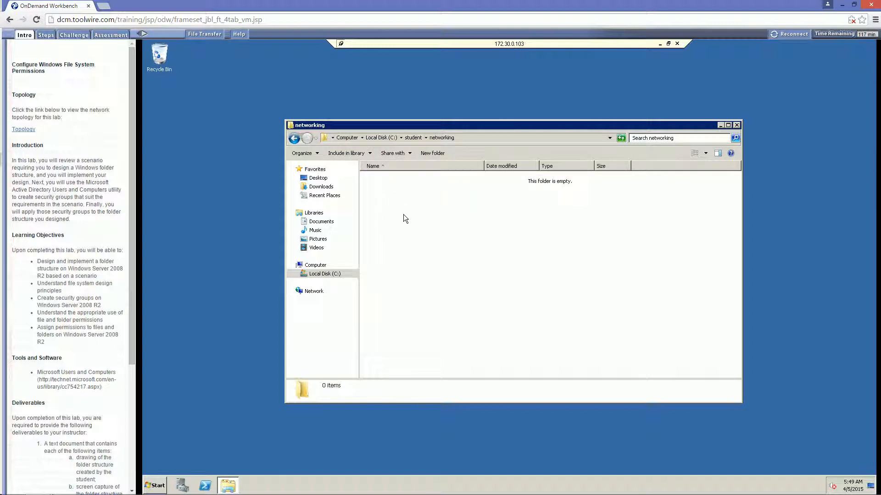
left_click(428, 154)
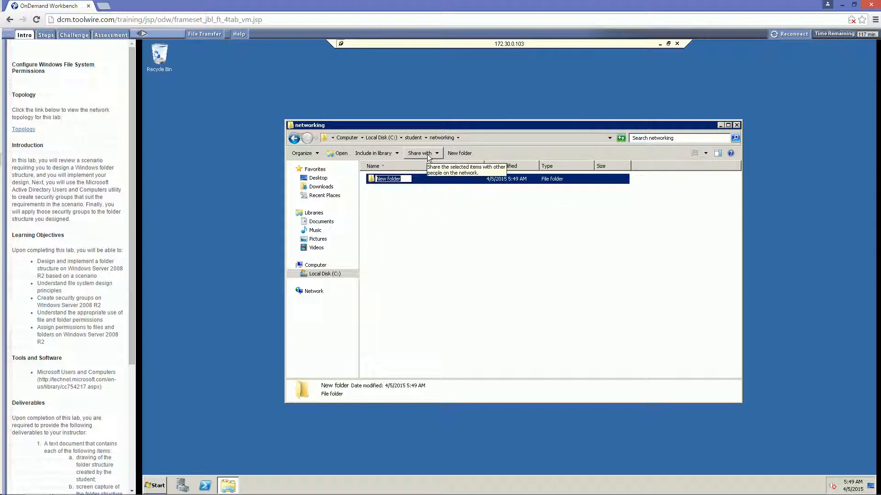
type("Assignments")
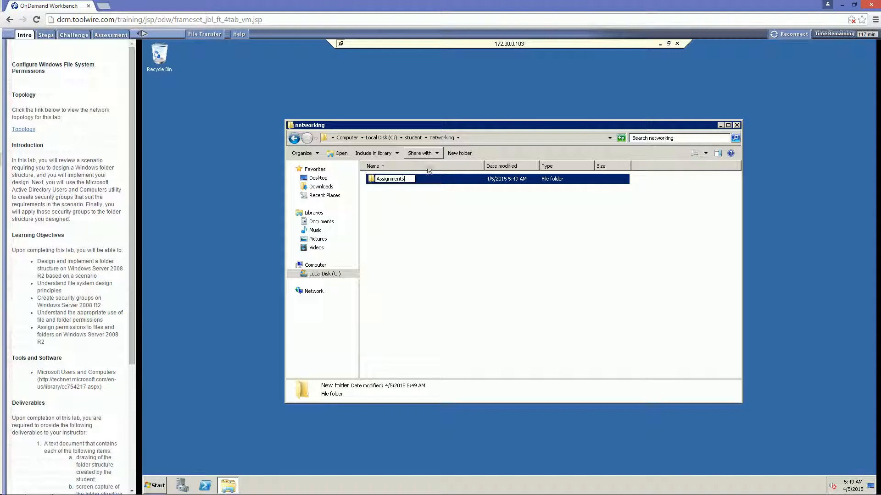
key("Return")
left_click(423, 236)
left_click(434, 153)
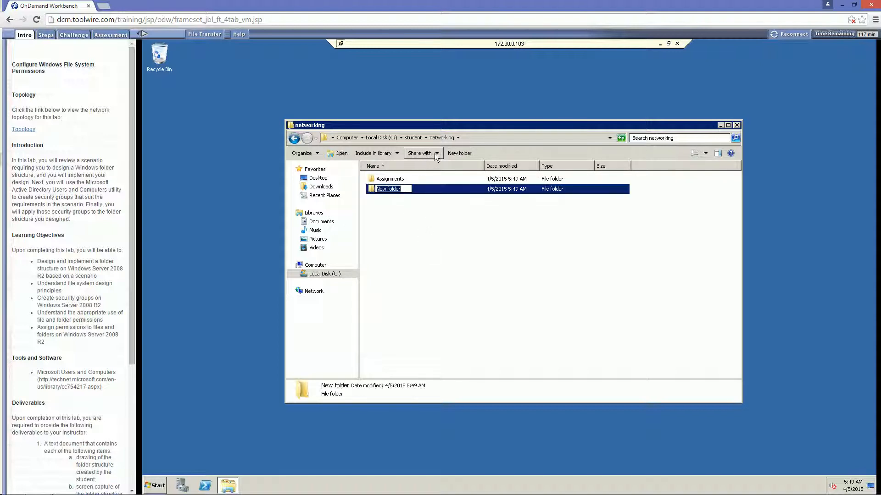
type("f")
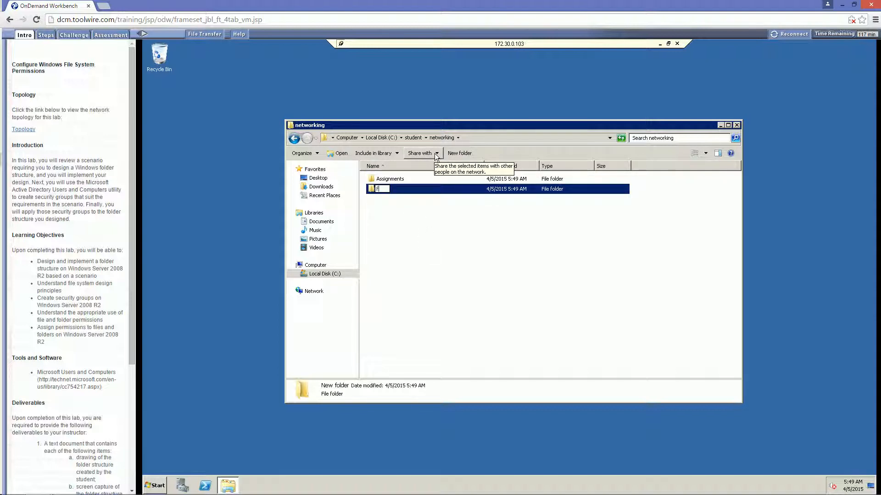
type("aculty Note")
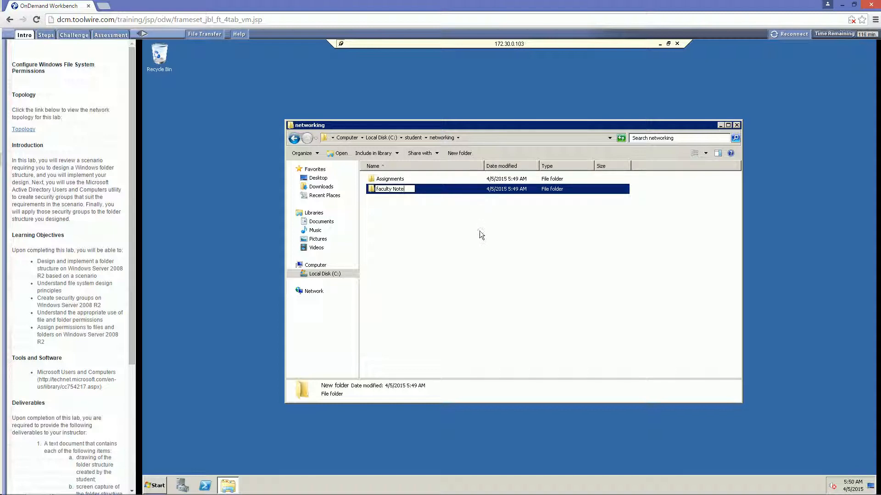
type("s")
left_click(436, 182)
left_click(445, 153)
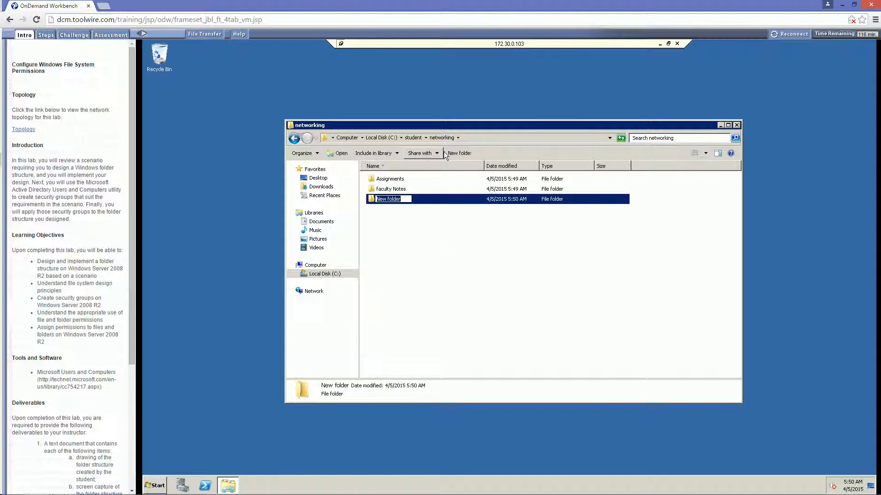
type("le")
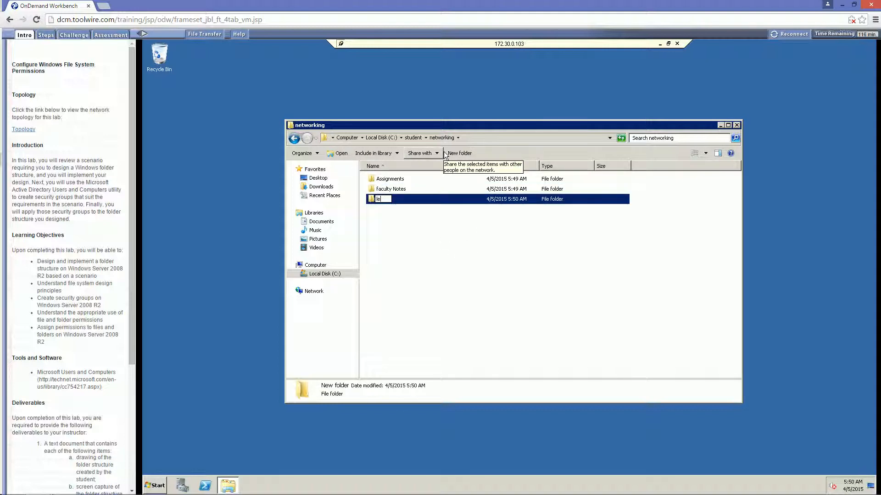
type("cture notes")
Finish naming lecture notes, then copy the three networking subfolders.
left_click(424, 243)
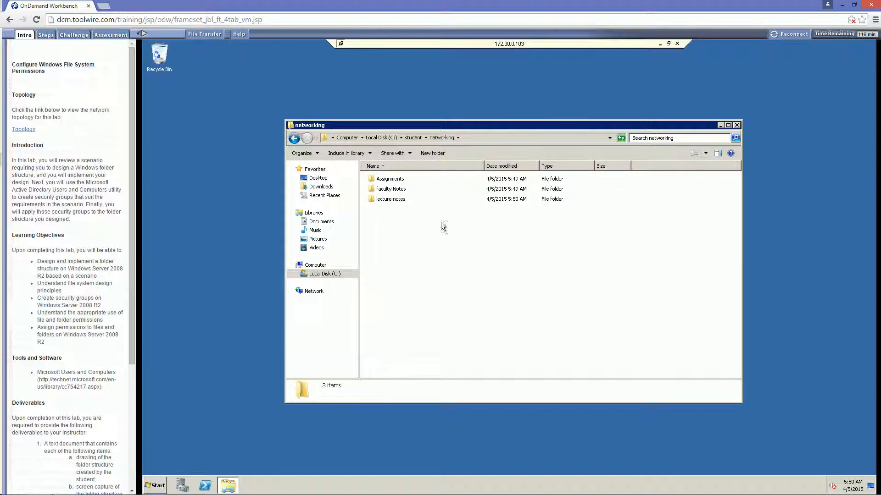
left_click_drag(442, 226, 371, 166)
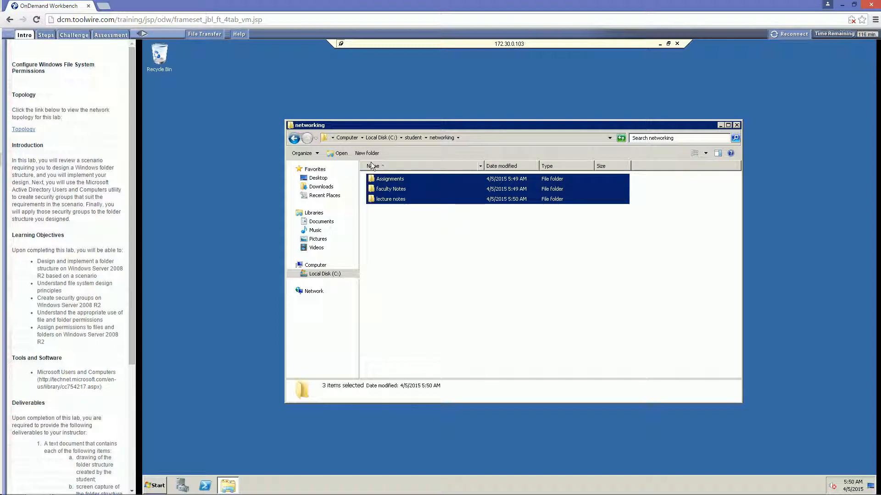
right_click(388, 195)
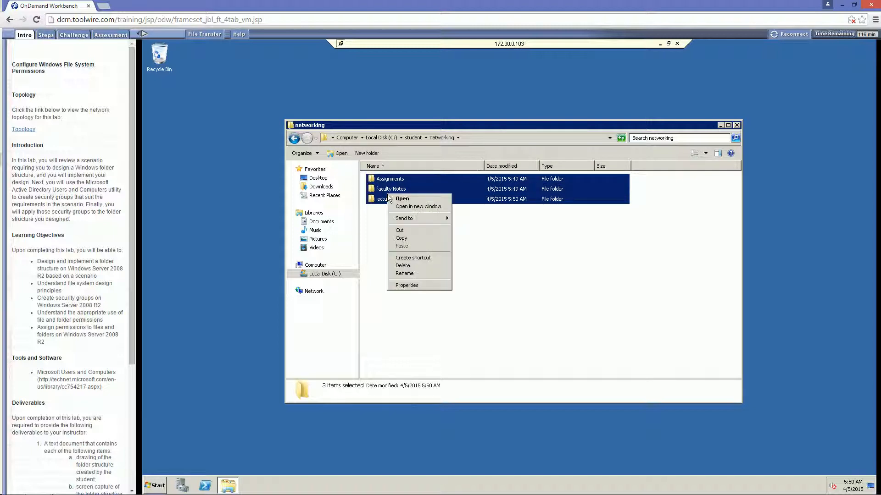
left_click(402, 233)
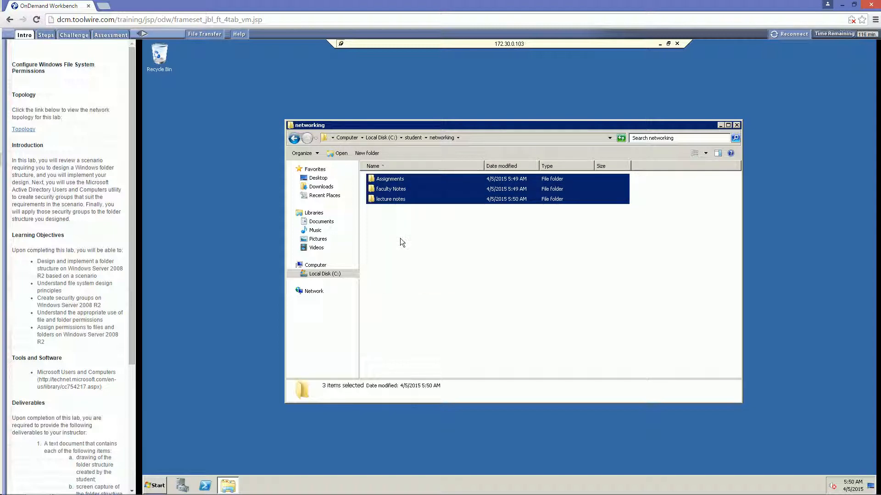
Paste Assignments, faculty Notes and lecture notes into the programming folder.
left_click(418, 137)
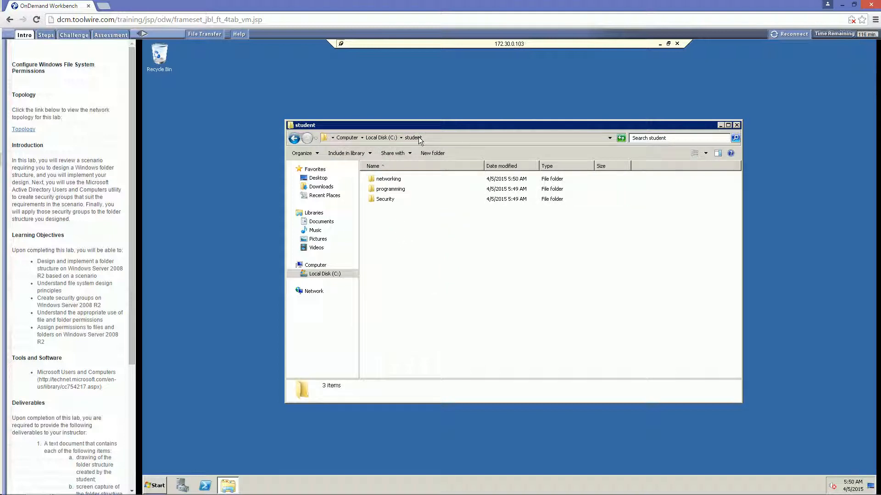
double_click(381, 189)
right_click(386, 208)
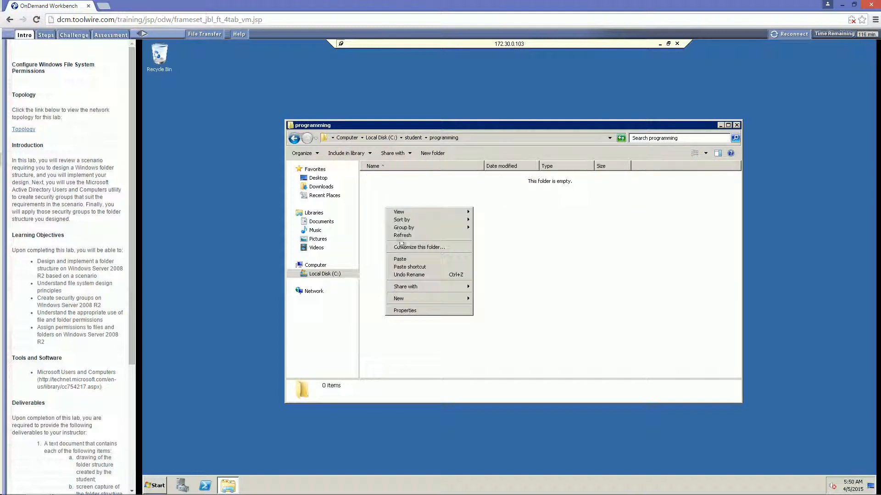
left_click(399, 263)
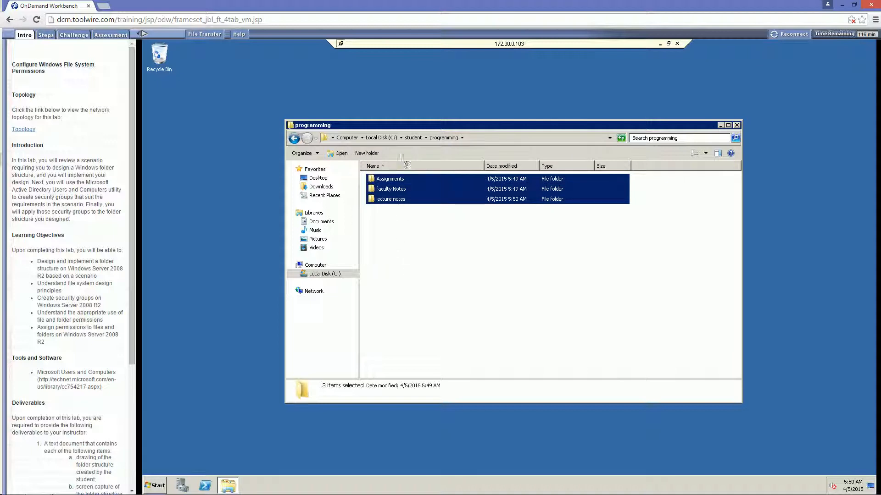
Paste the same three folders into the Security folder and return to student.
left_click(412, 138)
double_click(387, 196)
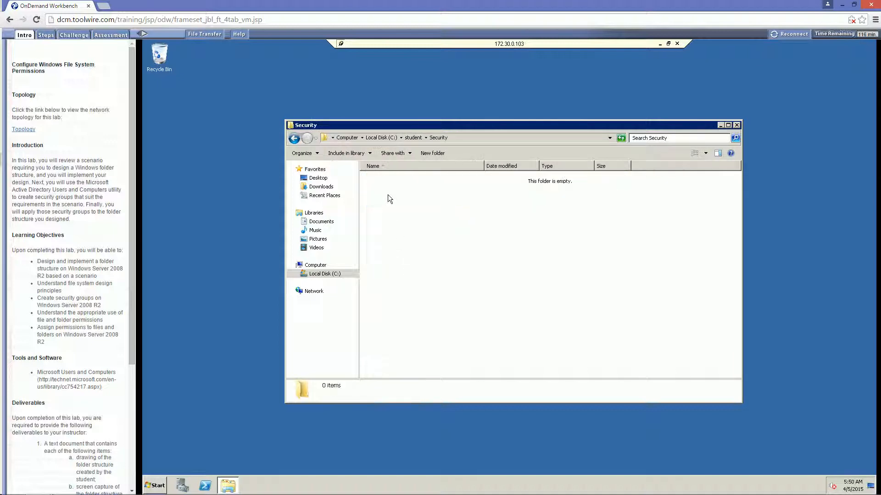
right_click(387, 194)
left_click(412, 246)
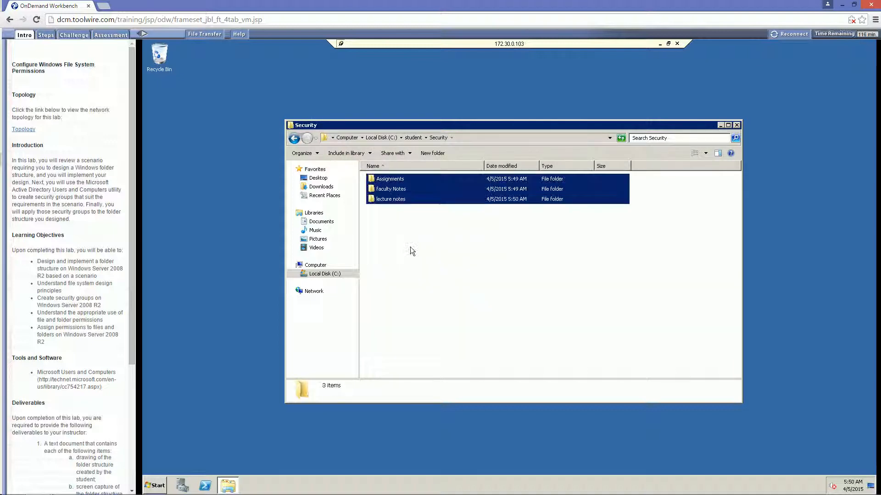
left_click(408, 246)
left_click(410, 138)
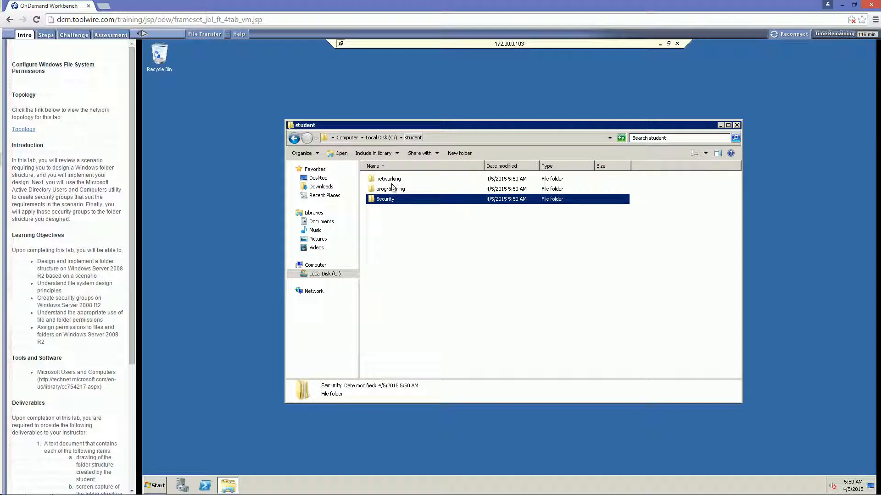
Open the networking folder and look over its three shared subfolders.
double_click(388, 179)
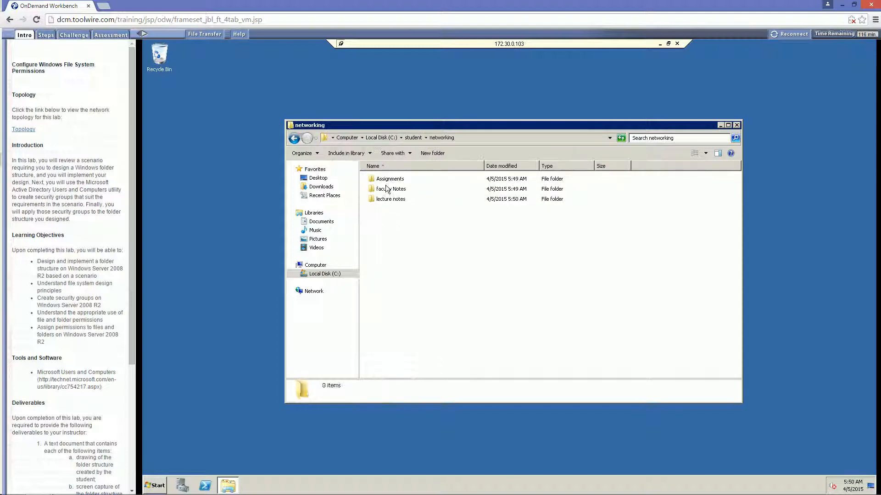
left_click(413, 138)
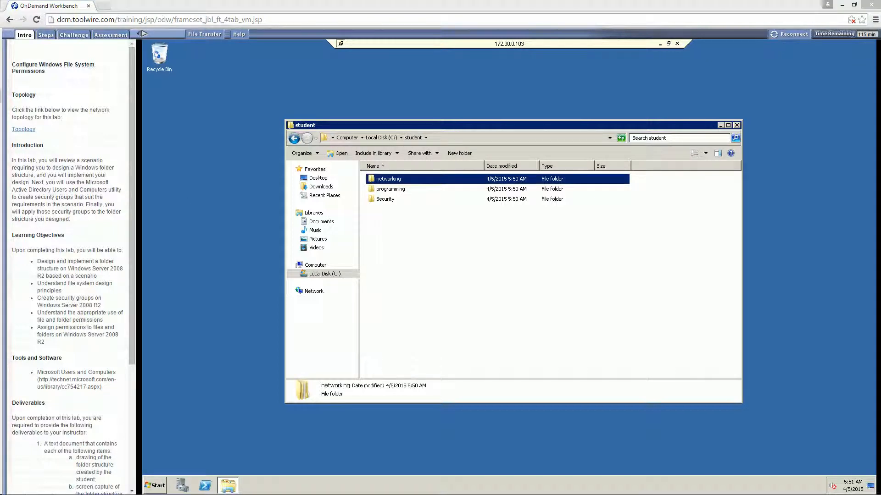
left_click(435, 302)
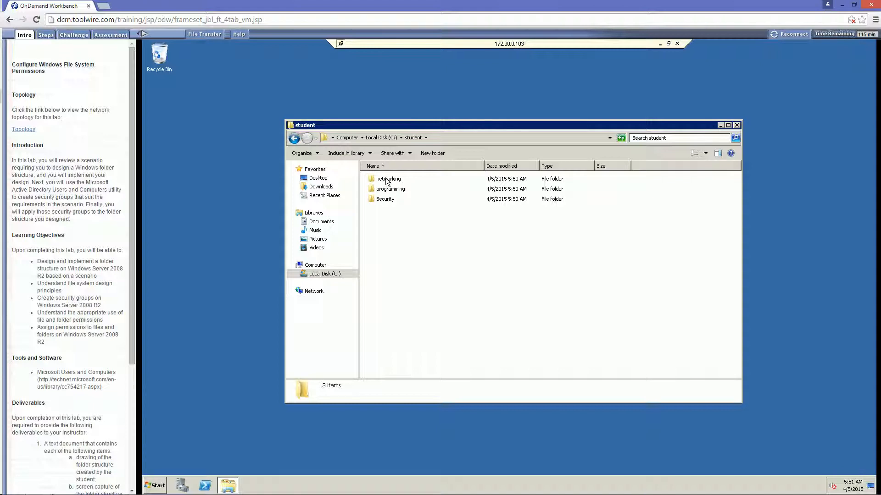
double_click(387, 182)
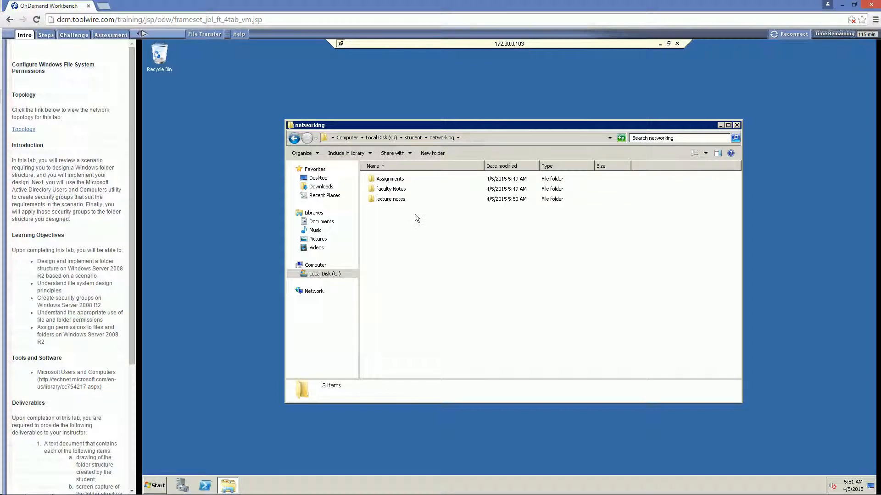
left_click_drag(414, 214, 380, 174)
left_click(397, 224)
In networking, create a net101 folder and start another named net102.
left_click(432, 154)
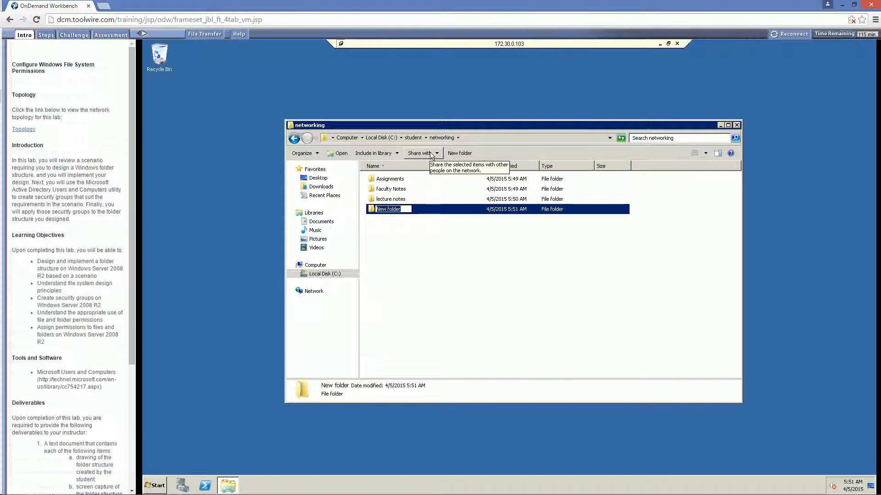
type("net101")
key("Return")
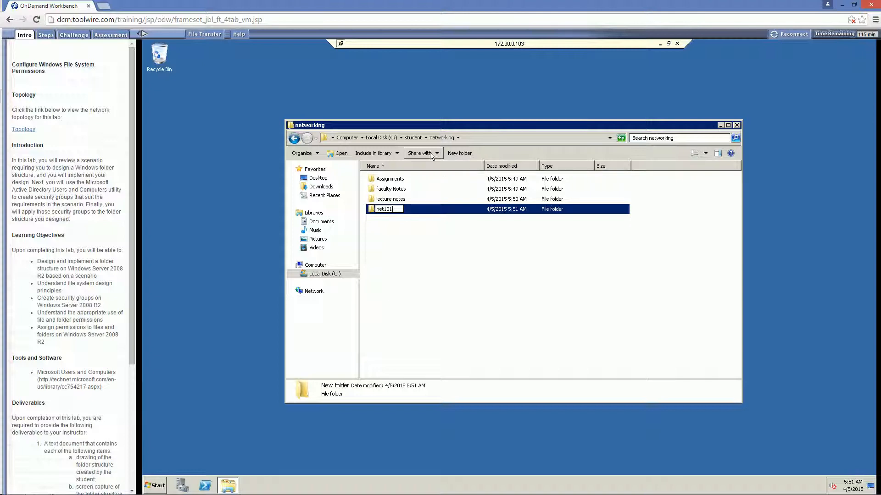
left_click(422, 226)
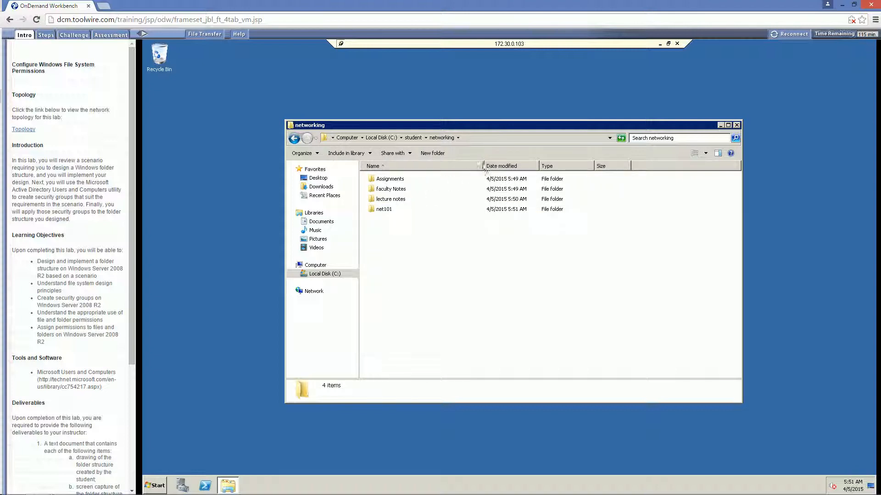
left_click(433, 152)
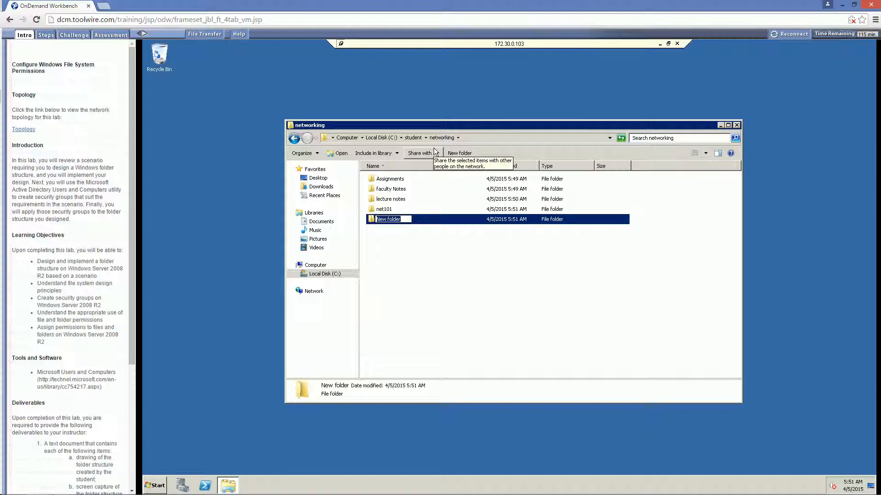
type("net102")
Finish naming net102 and paste Assignments, faculty Notes and lecture notes into net101.
left_click(384, 265)
left_click(385, 199)
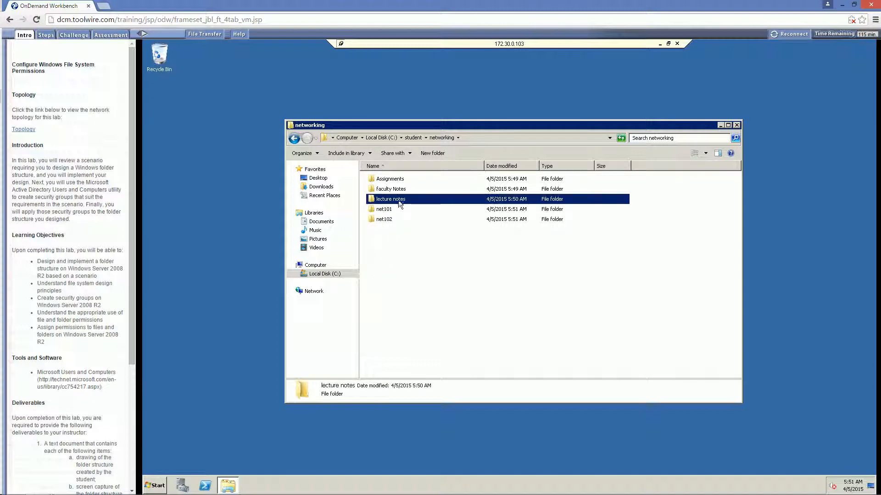
left_click(384, 179, "shift")
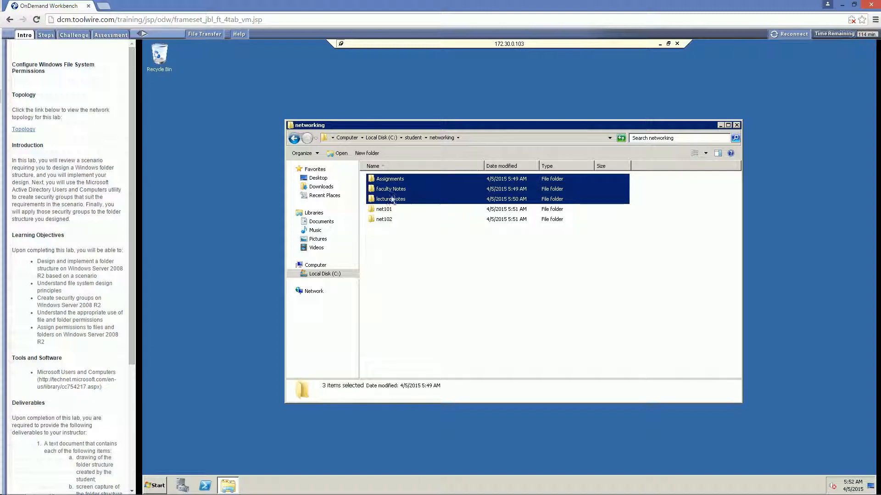
double_click(385, 209)
key("ctrl+v")
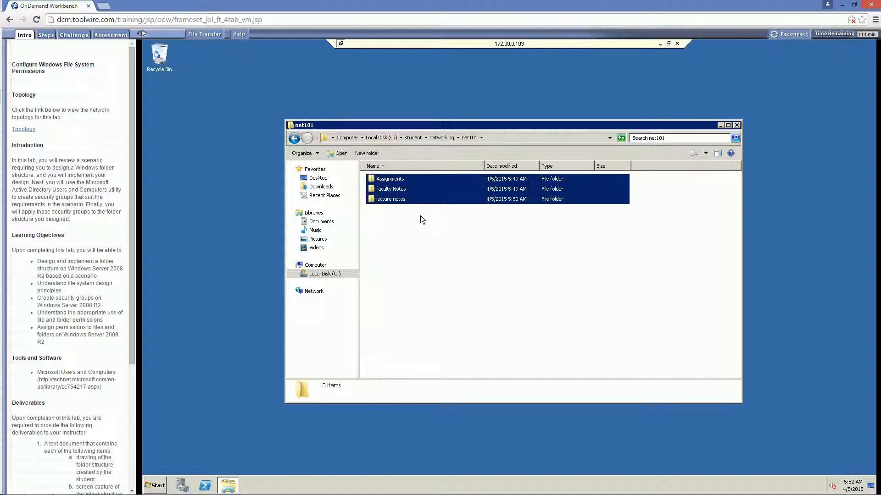
left_click(420, 216)
left_click(441, 137)
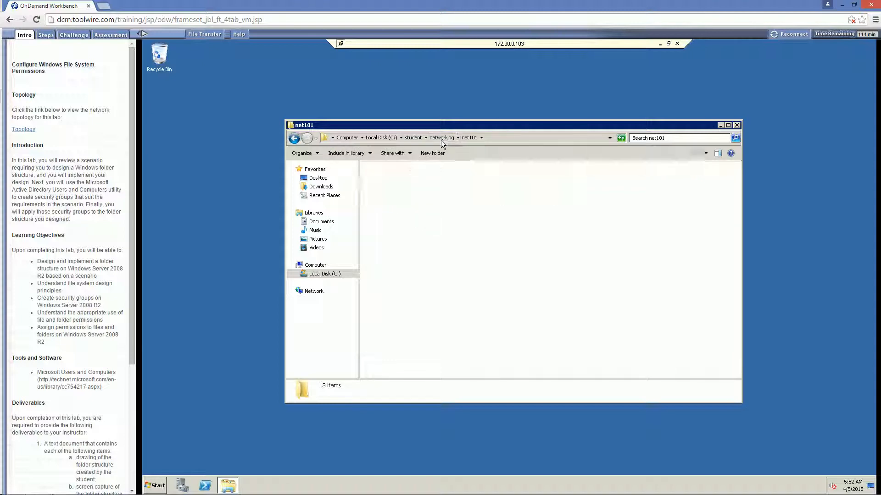
Move the original three course folders into net102, check net101, and return to the student folder.
left_click(390, 198)
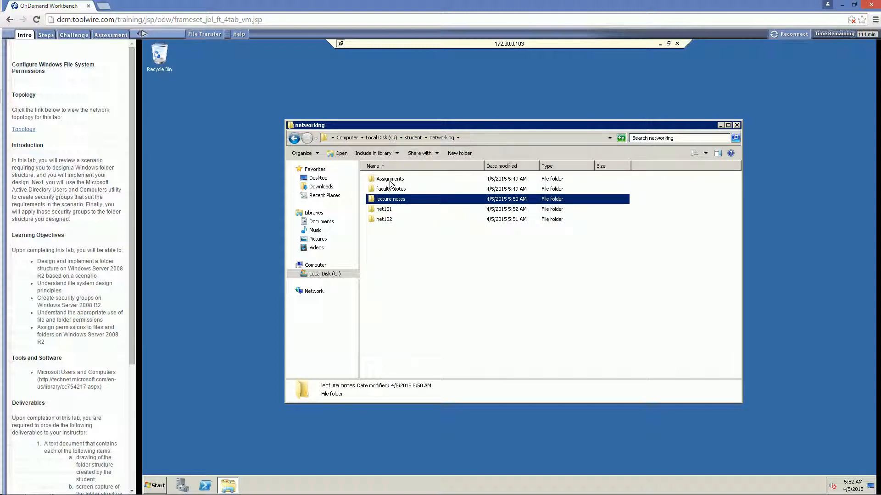
left_click(390, 182, "shift")
left_click_drag(381, 221, 383, 221)
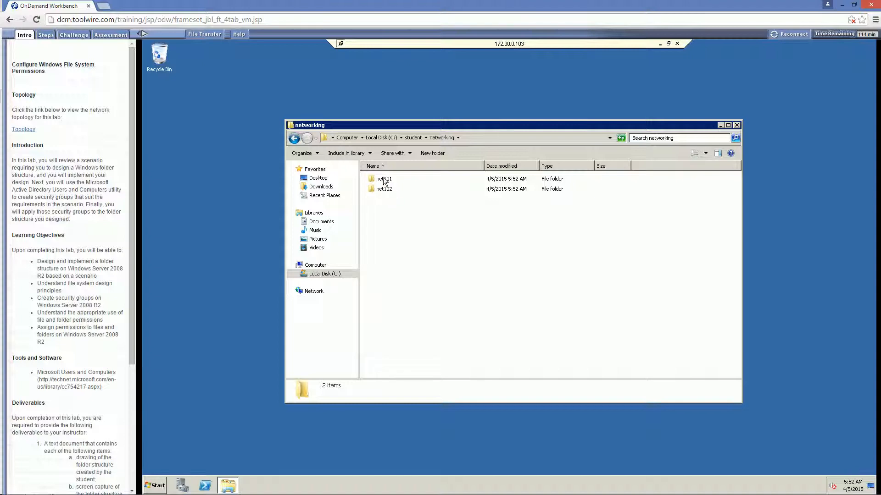
left_click(384, 180)
double_click(384, 180)
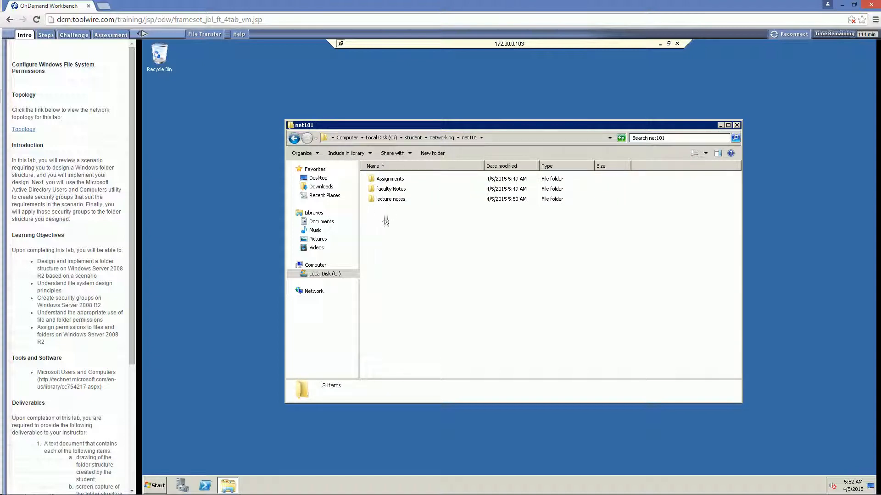
left_click(414, 137)
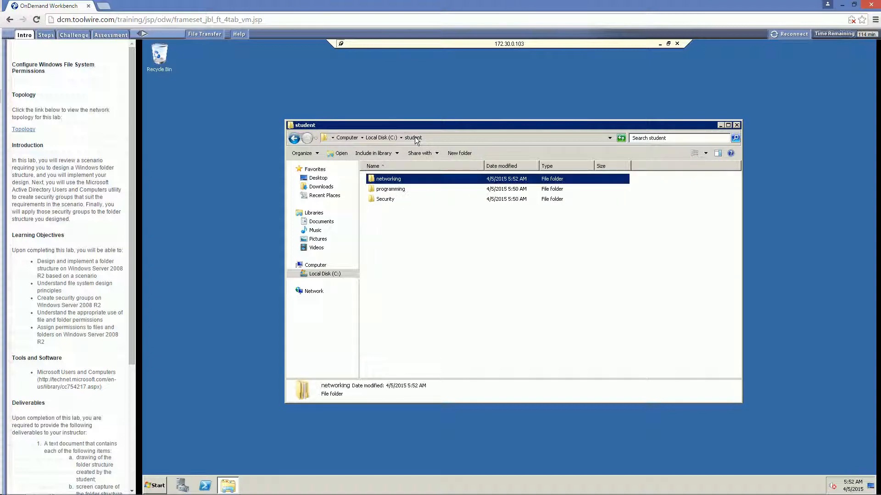
Create a new folder named pro101 inside programming.
left_click(418, 235)
double_click(390, 189)
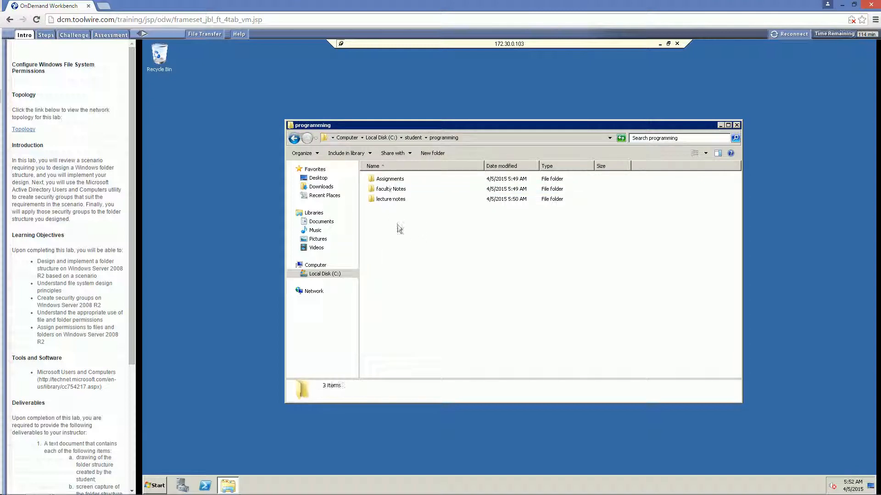
left_click(431, 154)
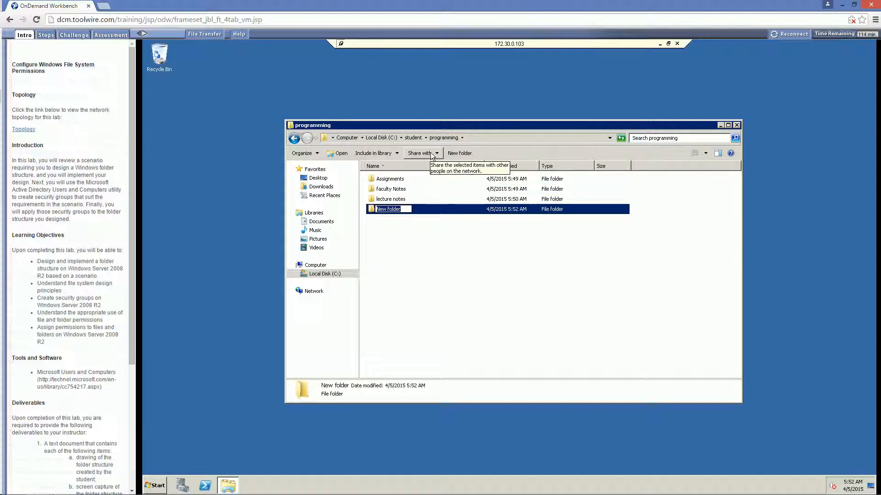
type("pro101")
left_click(474, 258)
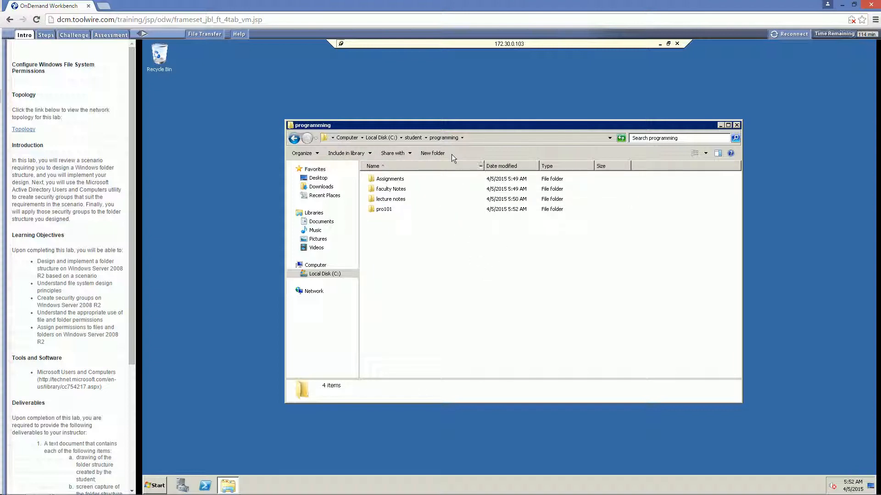
Add a second folder named pro102 and select the three course folders.
left_click(438, 154)
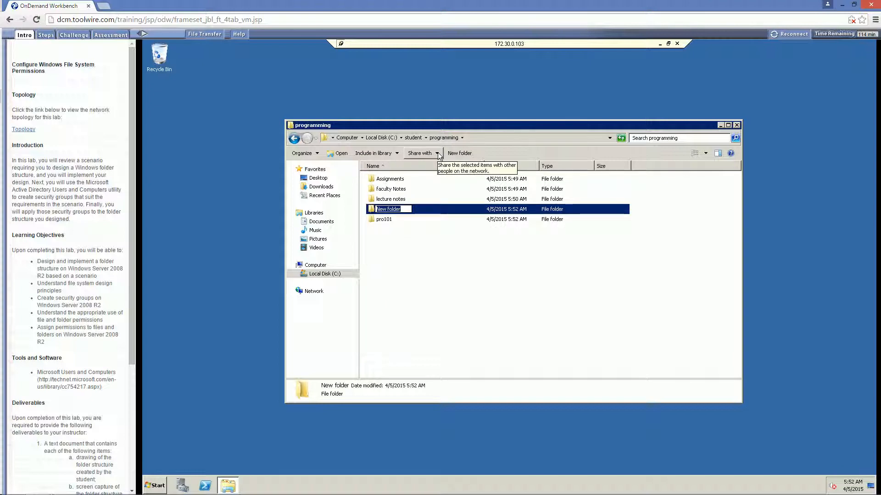
type("pro102")
left_click(413, 202)
left_click(390, 199)
left_click(388, 179, "shift")
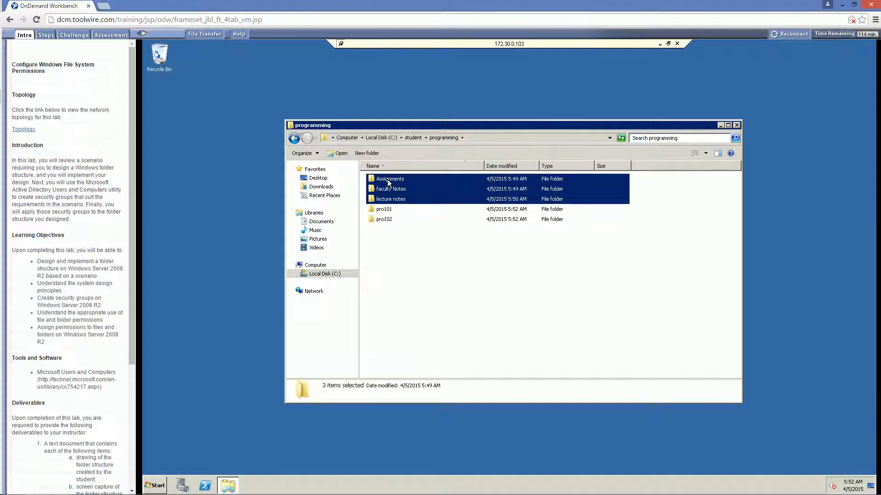
Move Assignments, faculty Notes and lecture notes into pro101, then try pasting into pro102.
left_click_drag(387, 183, 387, 210)
double_click(386, 189)
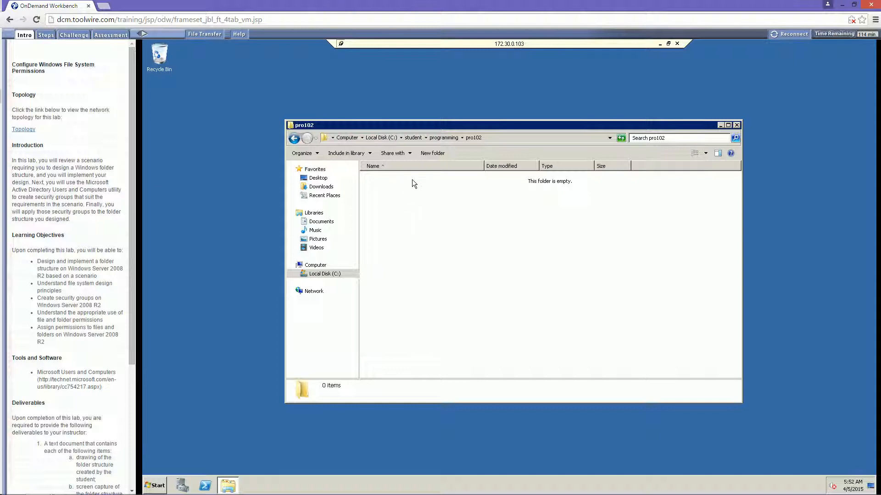
right_click(428, 208)
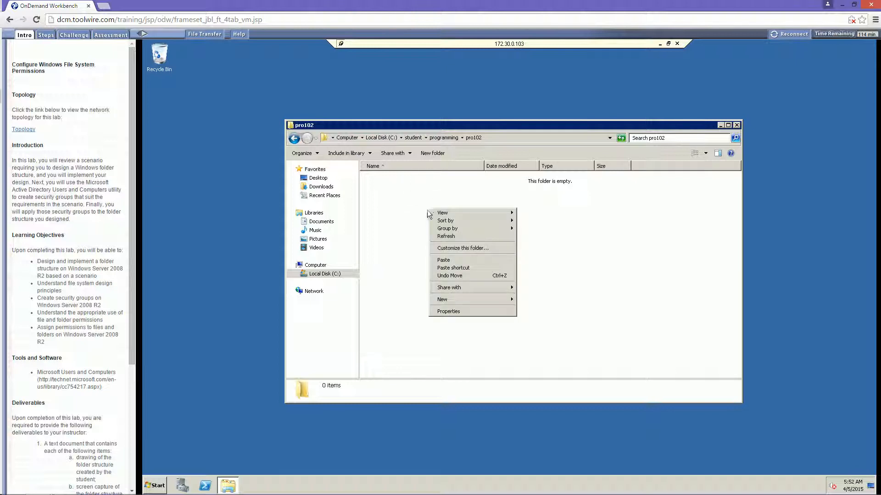
left_click(440, 259)
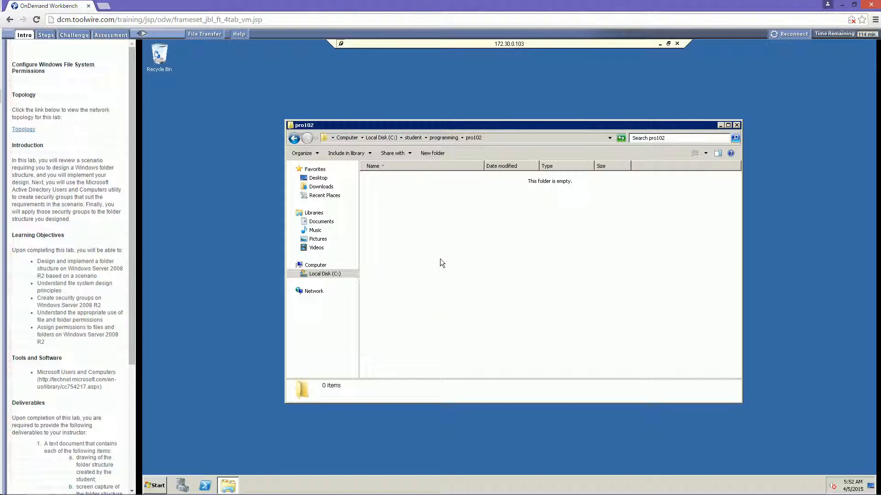
left_click(444, 138)
Check pro101's folders and retry pasting them into the empty pro102.
double_click(390, 178)
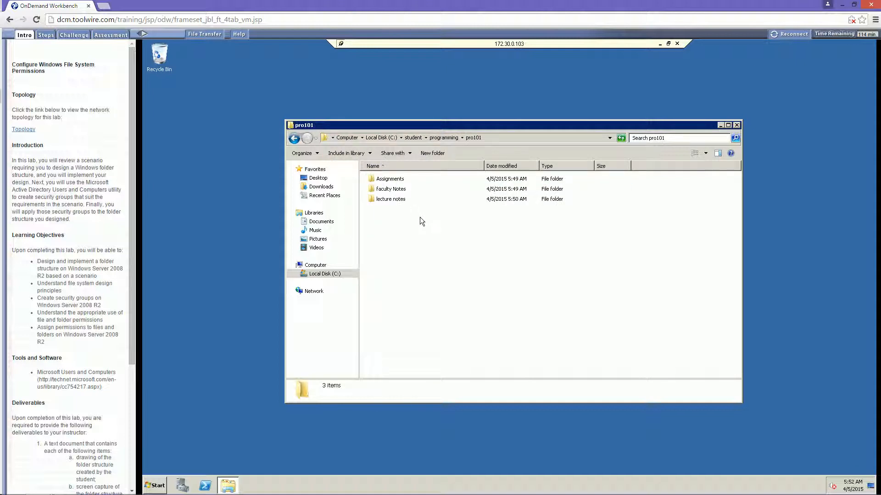
left_click_drag(420, 216, 375, 175)
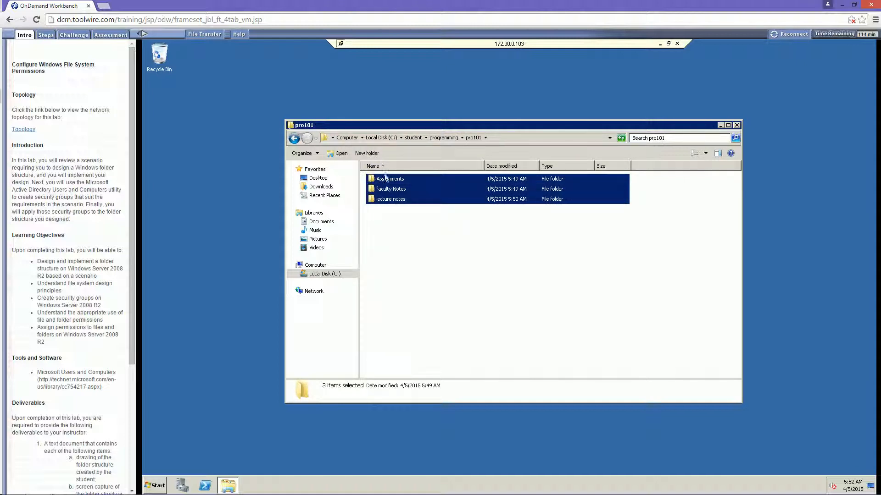
left_click(443, 138)
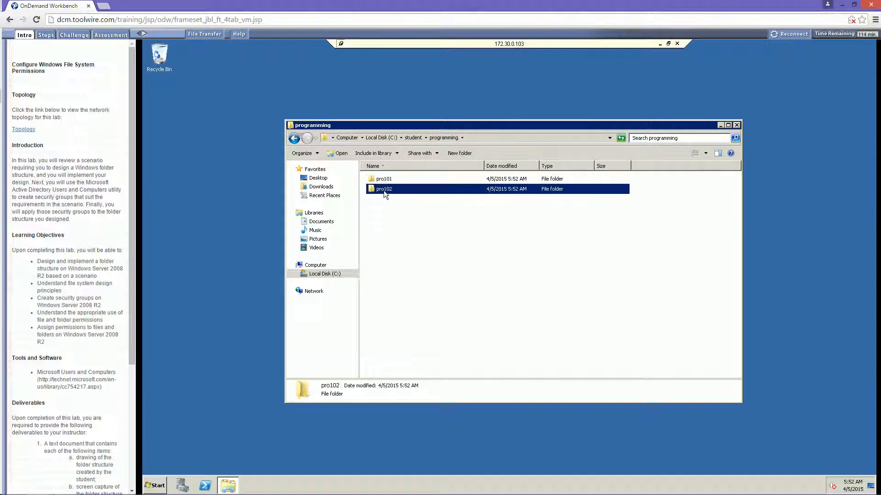
double_click(383, 189)
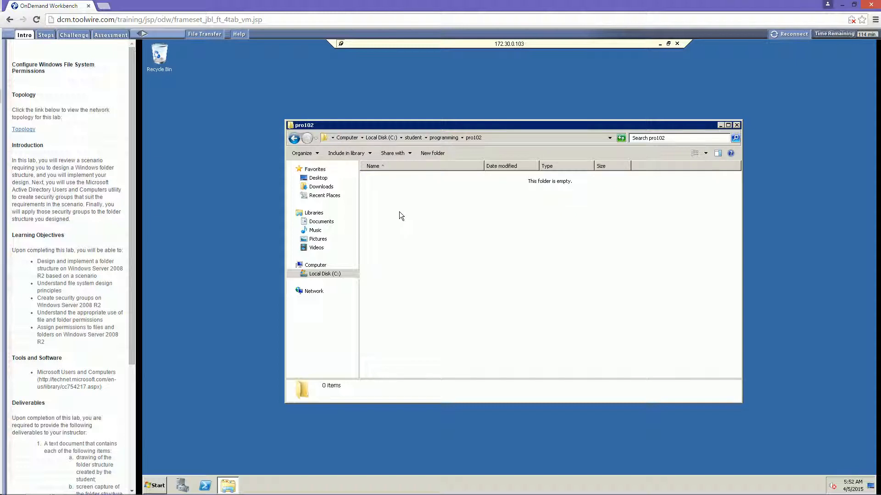
right_click(399, 212)
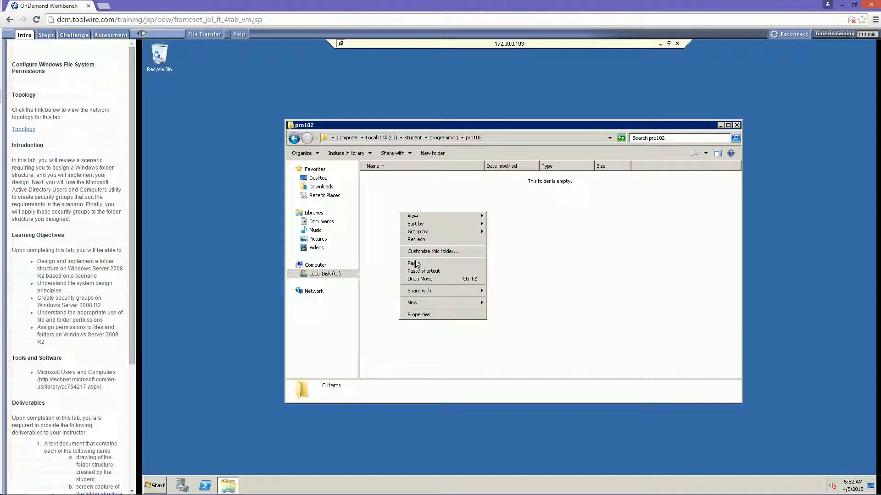
left_click(414, 263)
left_click(443, 137)
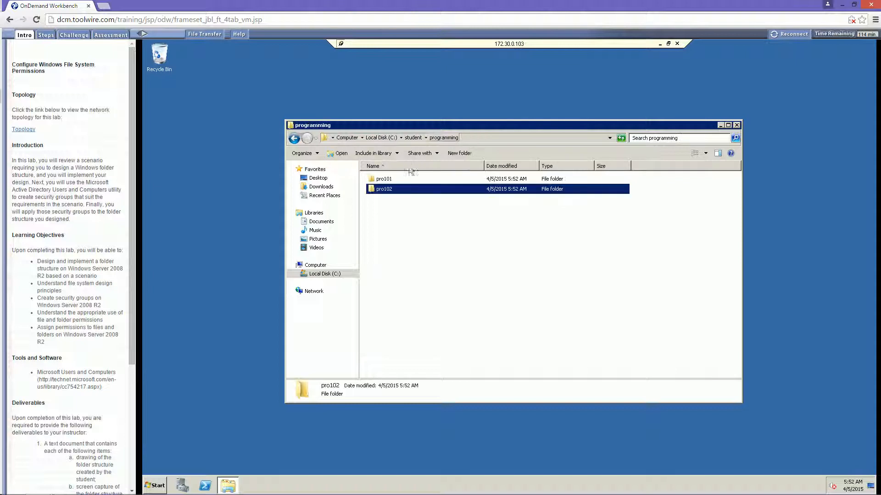
Copy the three course folders from pro101 and paste them into pro102.
double_click(386, 179)
left_click_drag(420, 224, 398, 180)
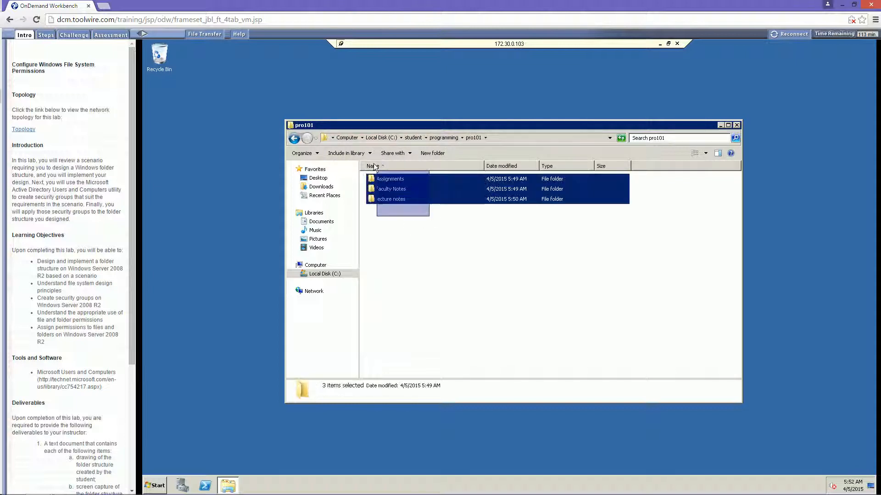
right_click(391, 193)
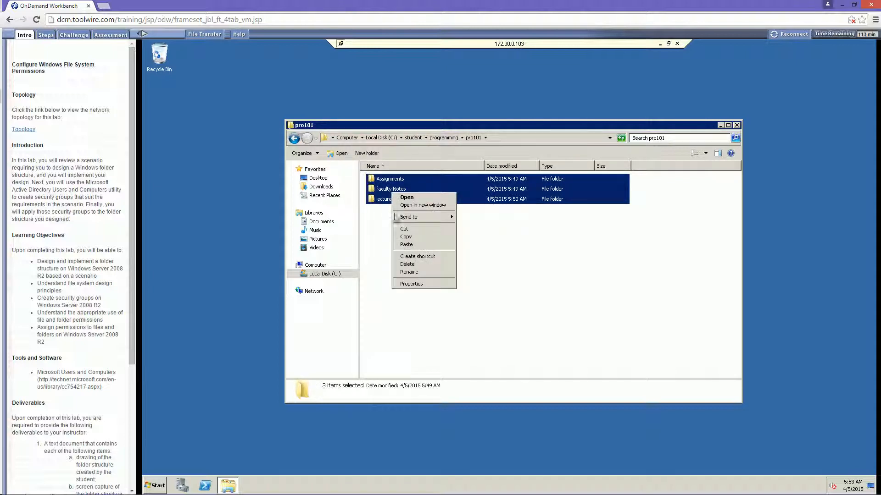
left_click(405, 236)
left_click(439, 138)
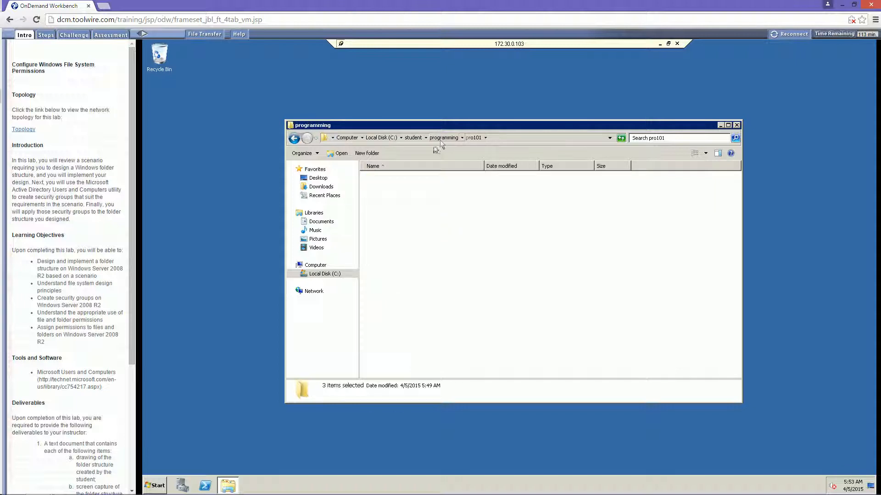
double_click(393, 189)
right_click(395, 209)
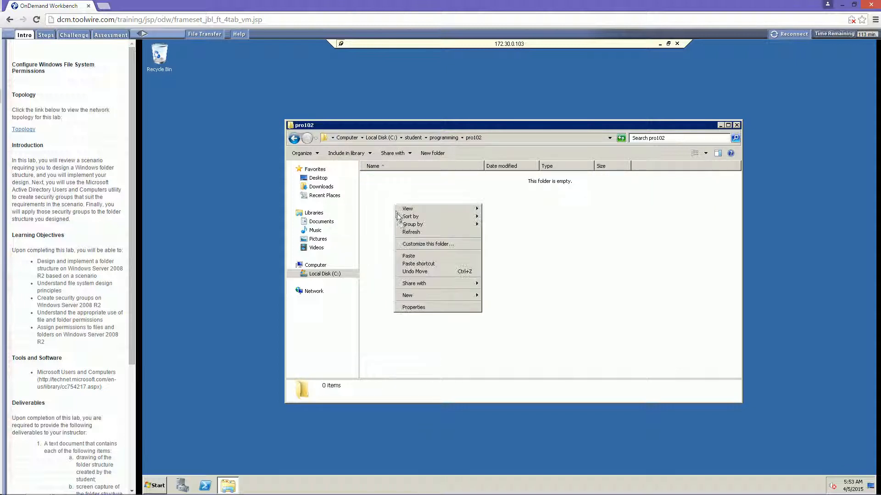
left_click(405, 257)
left_click(405, 254)
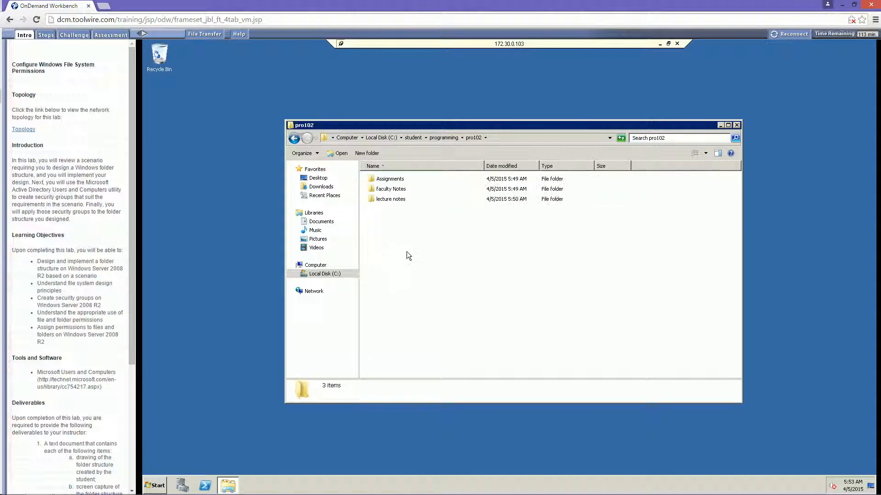
Verify pro101's contents and return to the student folder.
left_click(443, 138)
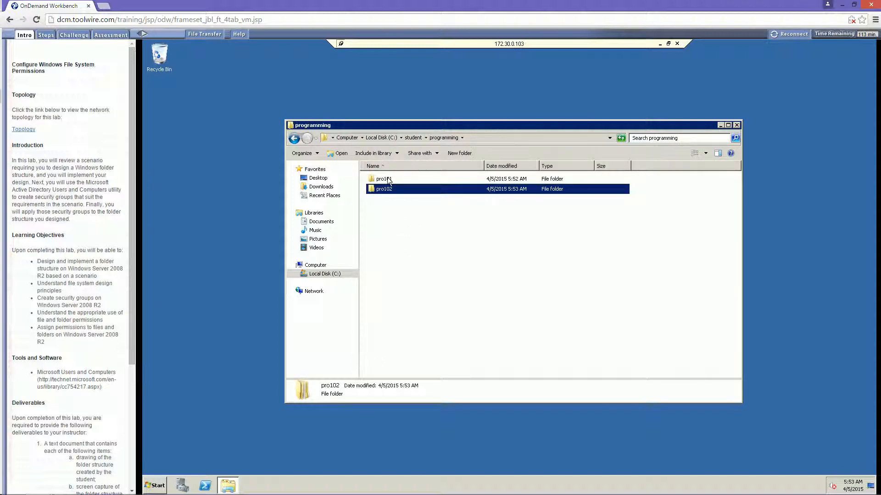
double_click(388, 179)
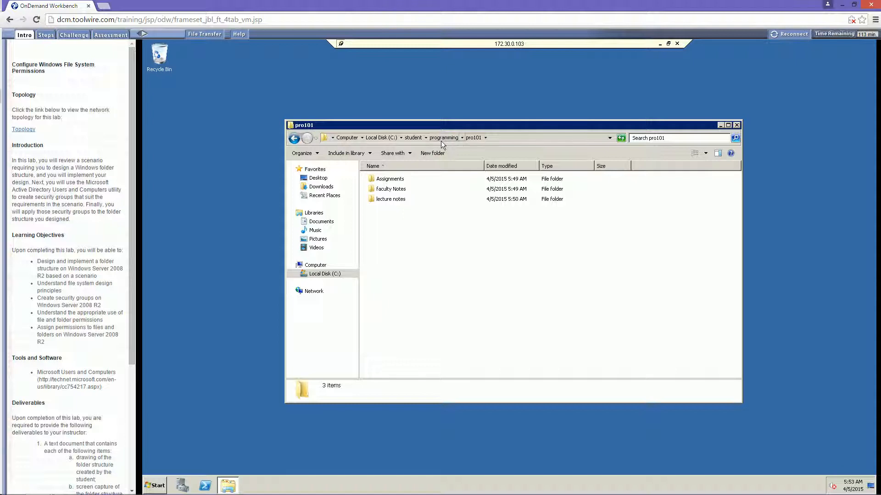
left_click(434, 140)
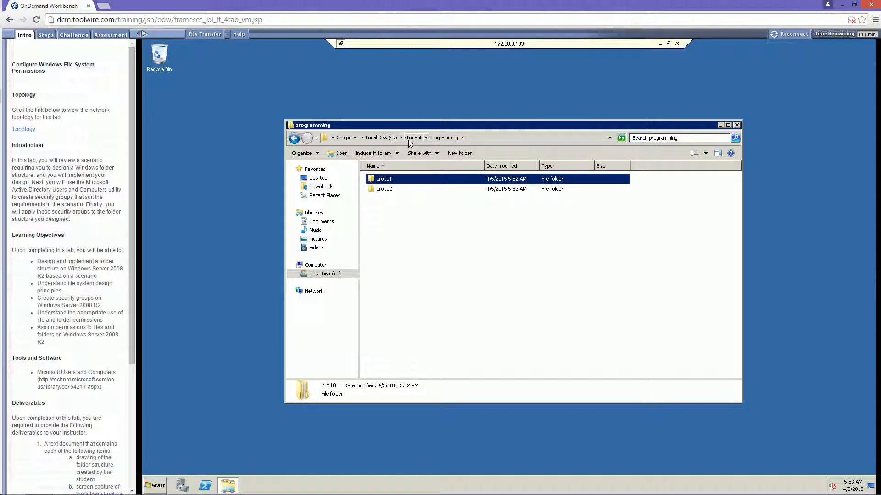
left_click(408, 139)
Create folders sec101 and sec102 inside Security.
double_click(380, 201)
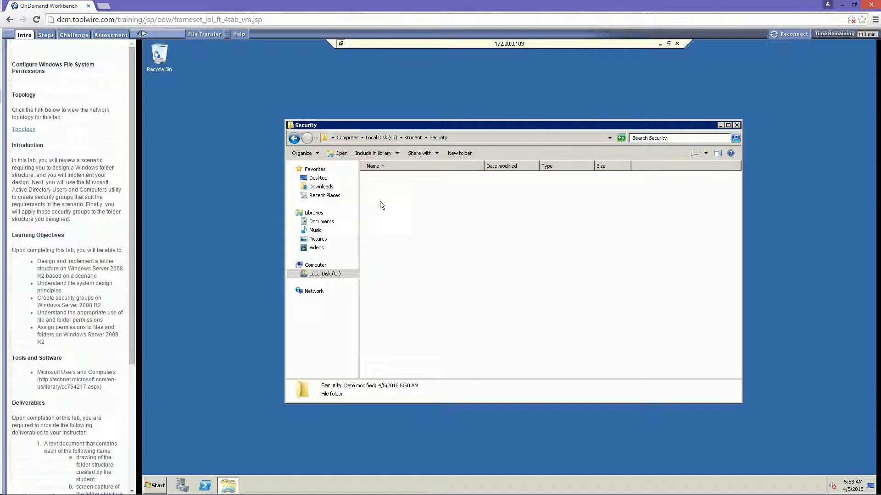
left_click(430, 154)
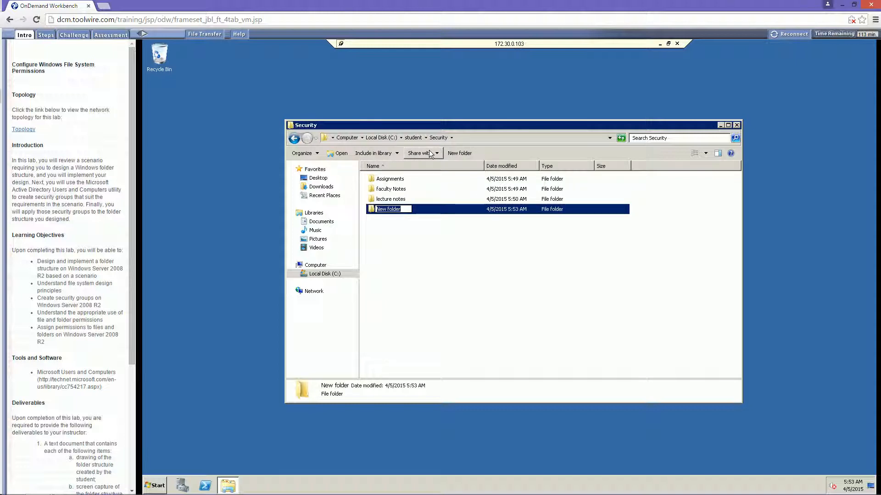
type("sec101")
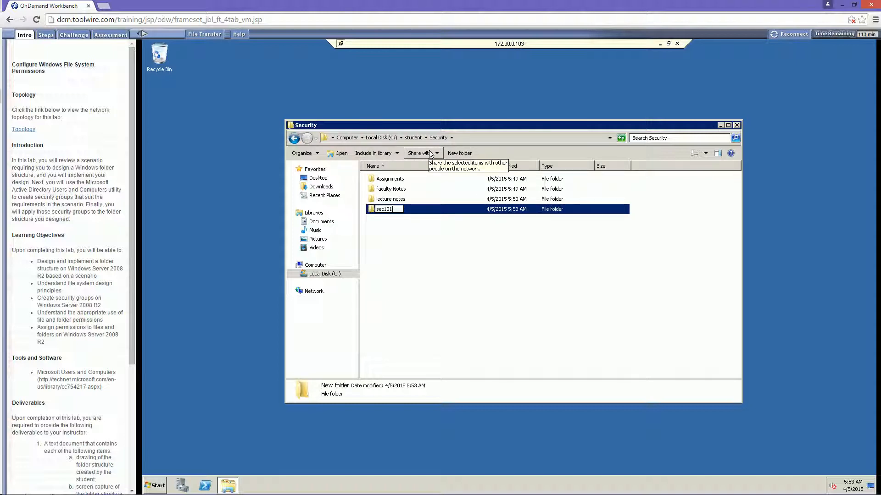
left_click(468, 265)
left_click(444, 155)
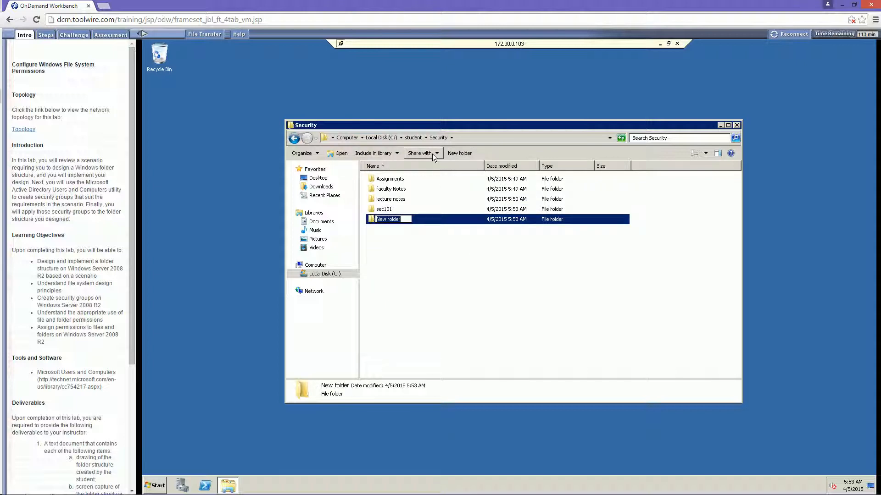
type("sec102")
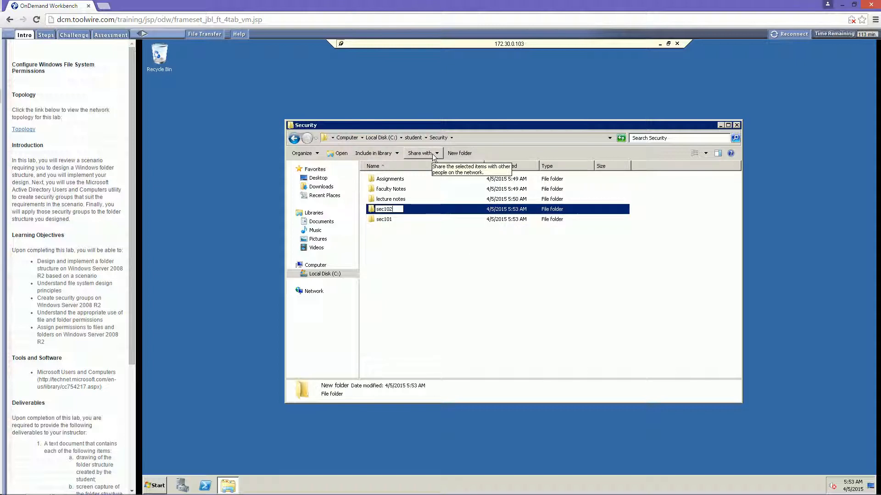
left_click(475, 256)
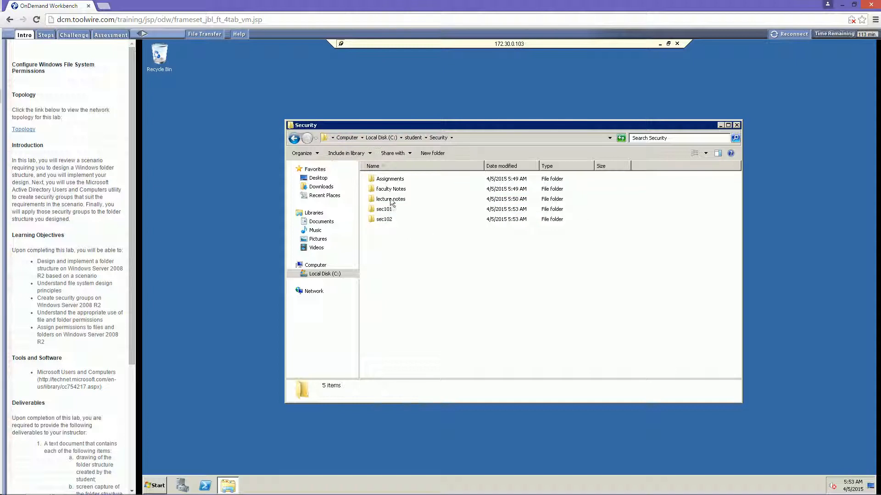
Copy Assignments, Faculty Notes and lecture notes into sec102.
left_click(391, 199)
left_click(386, 182, "shift")
left_click_drag(386, 182, 379, 215)
key("Return")
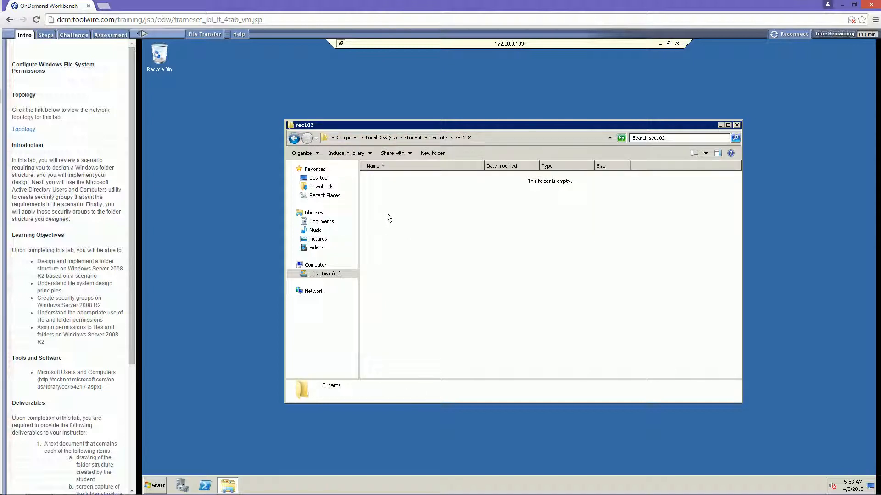
right_click(386, 214)
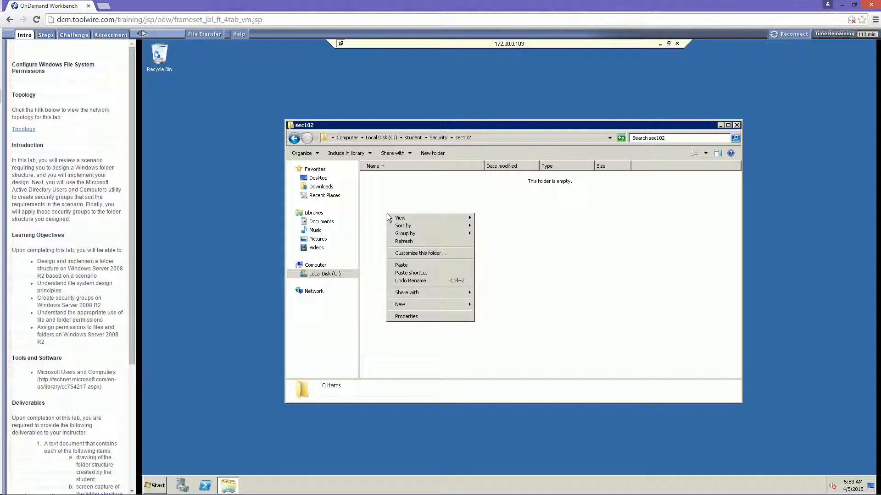
left_click(408, 263)
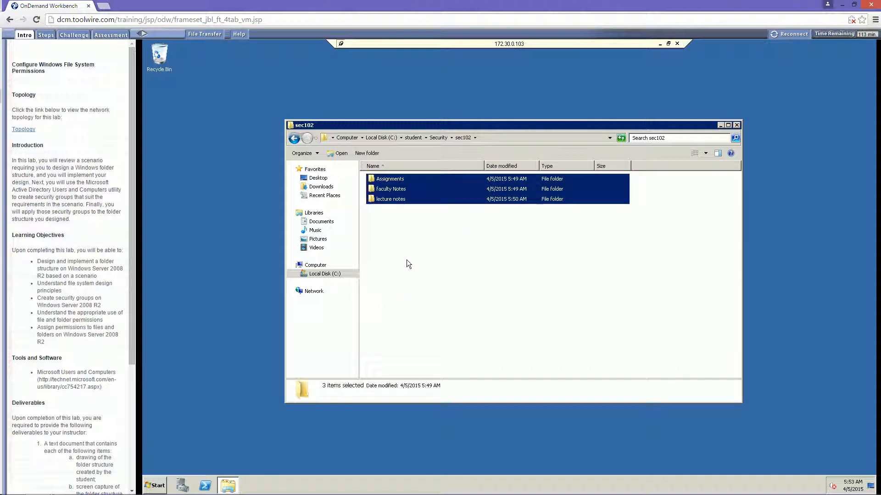
left_click(440, 138)
Move the original three folders into sec101, then verify both sec101 and sec102.
left_click(390, 200)
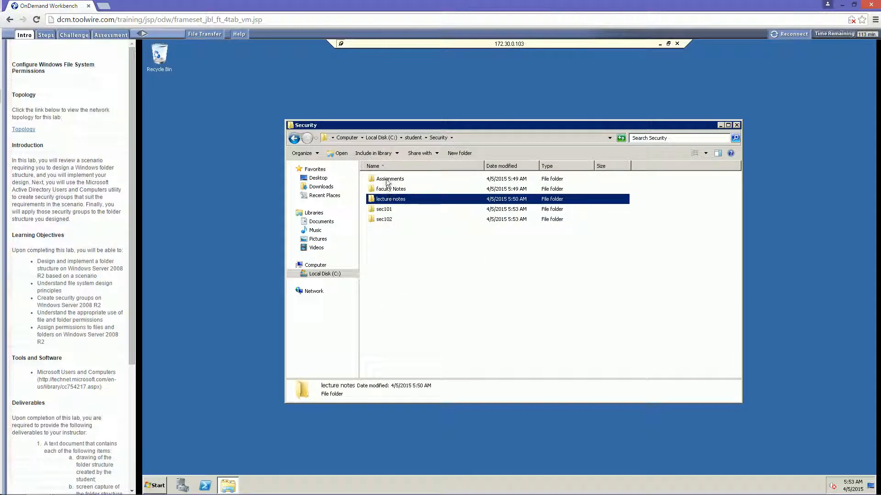
left_click(389, 180, "shift")
left_click_drag(390, 194, 387, 210)
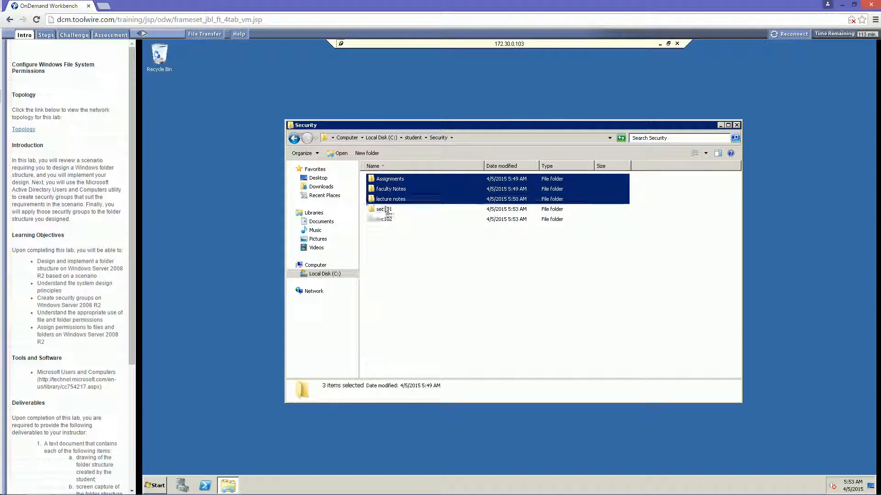
double_click(389, 179)
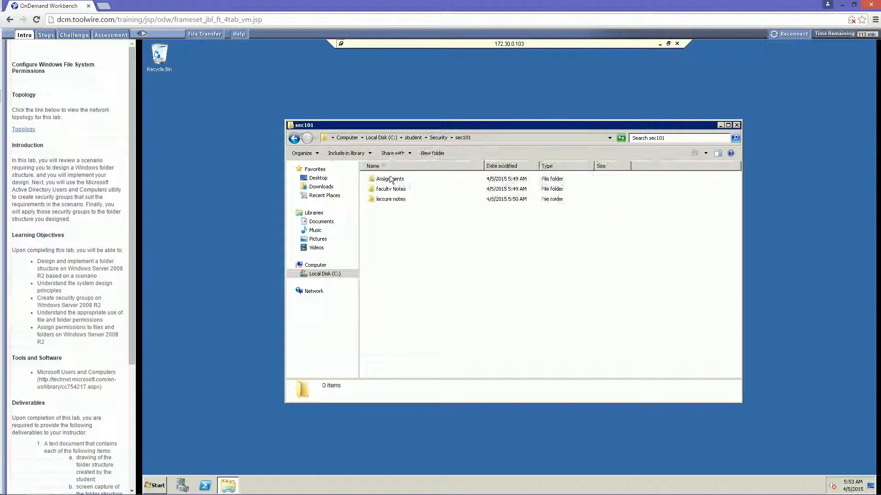
left_click(437, 138)
double_click(388, 189)
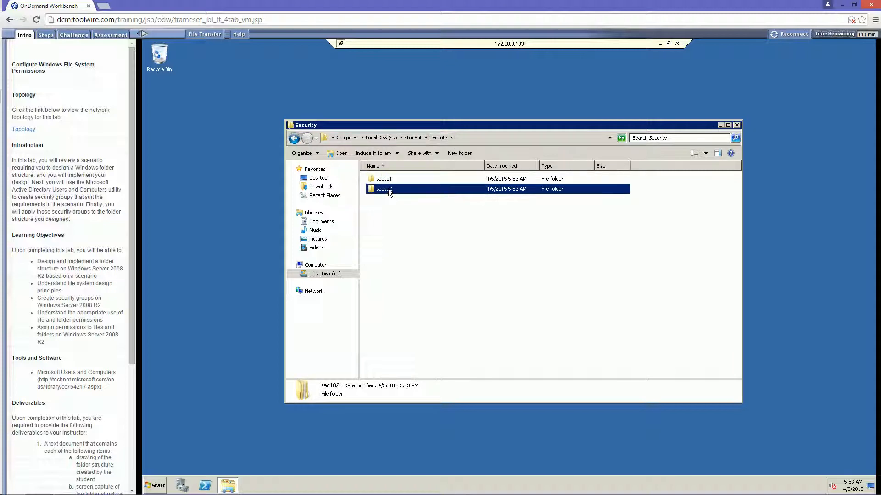
left_click(438, 138)
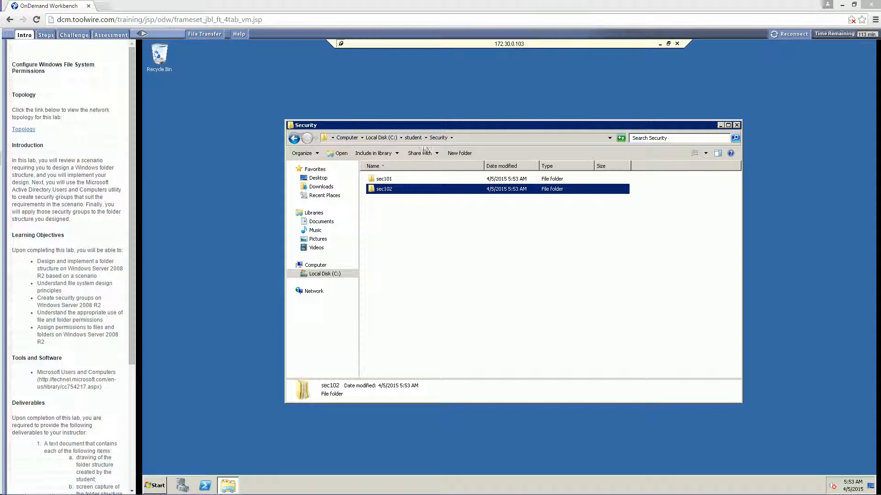
Confirm programming > pro102 holds the three course folders, then return to the student folder.
left_click(416, 139)
double_click(387, 188)
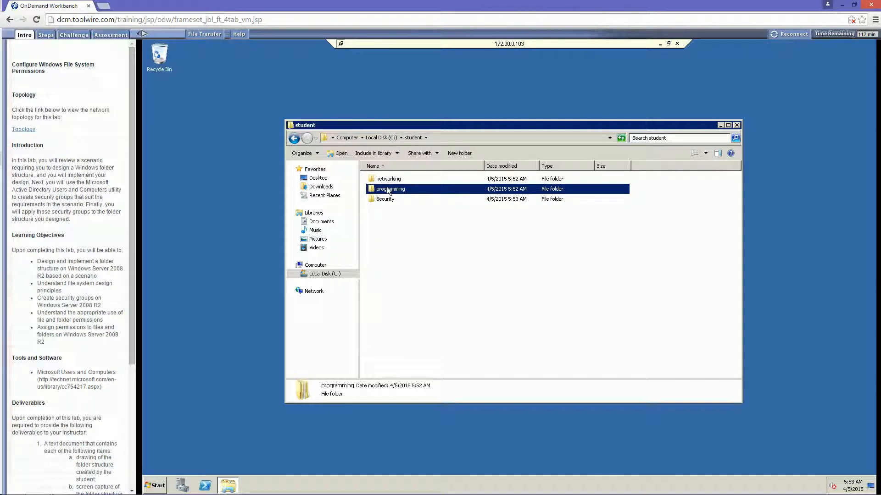
double_click(386, 190)
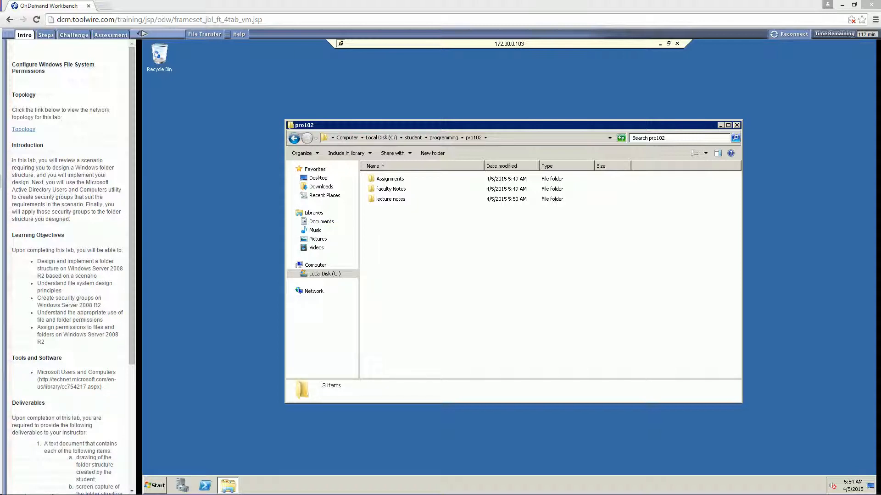
left_click(445, 137)
left_click(413, 137)
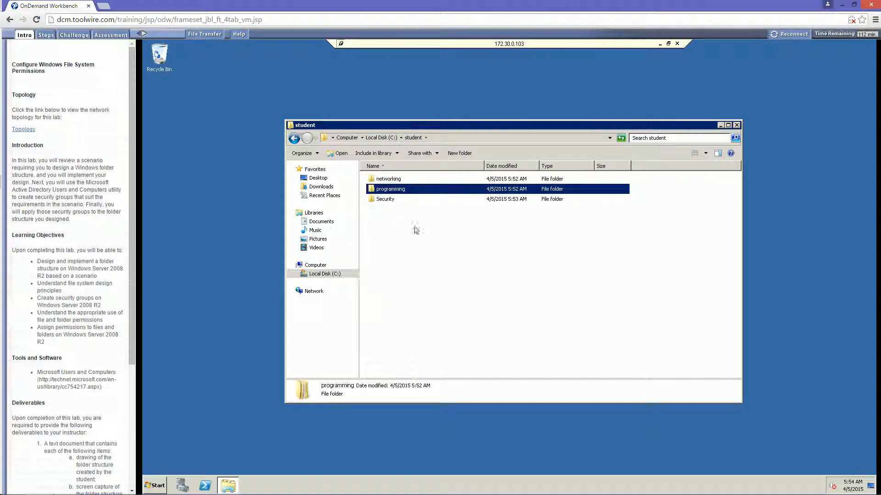
left_click(412, 236)
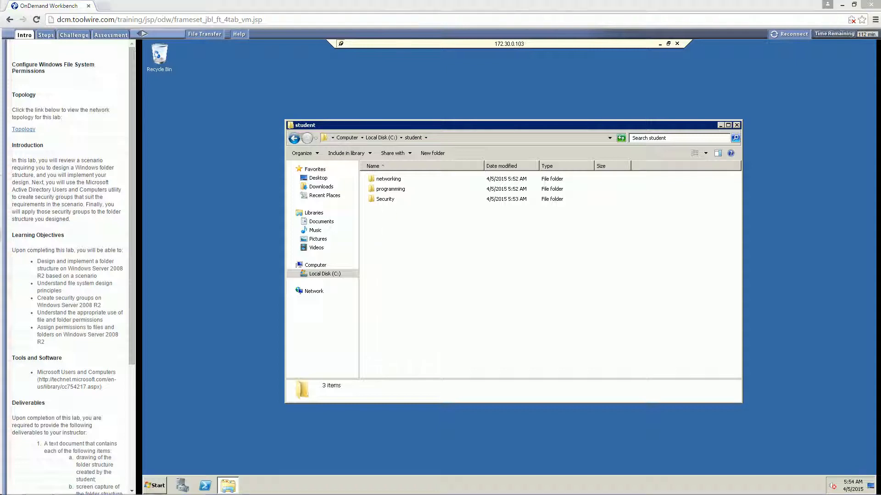
left_click(250, 379)
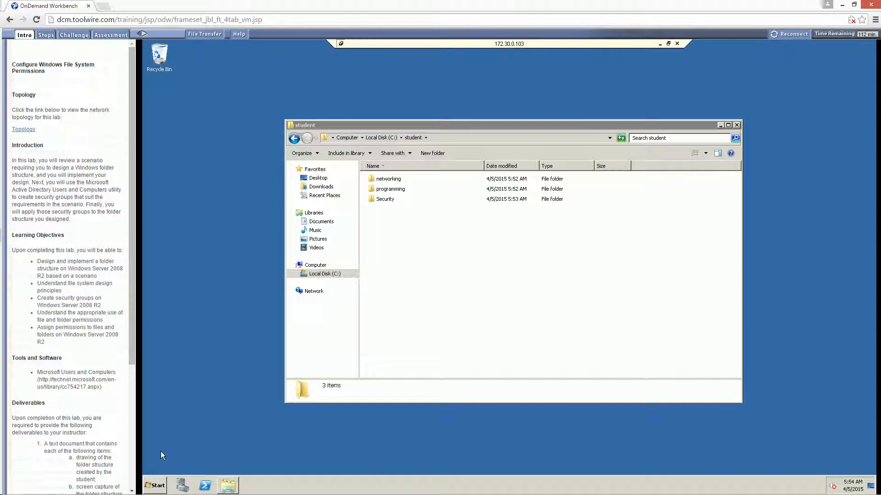
Launch Active Directory Users and Computers from Start > Administrative Tools.
left_click(156, 483)
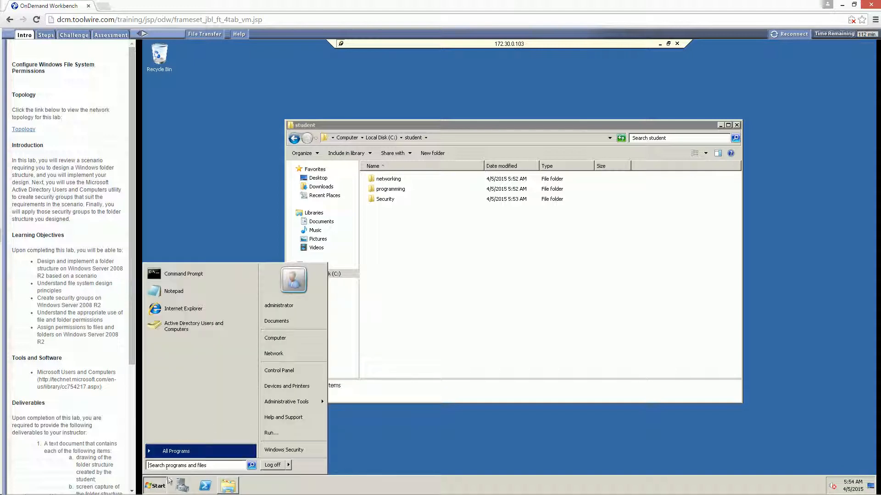
mouse_move(282, 406)
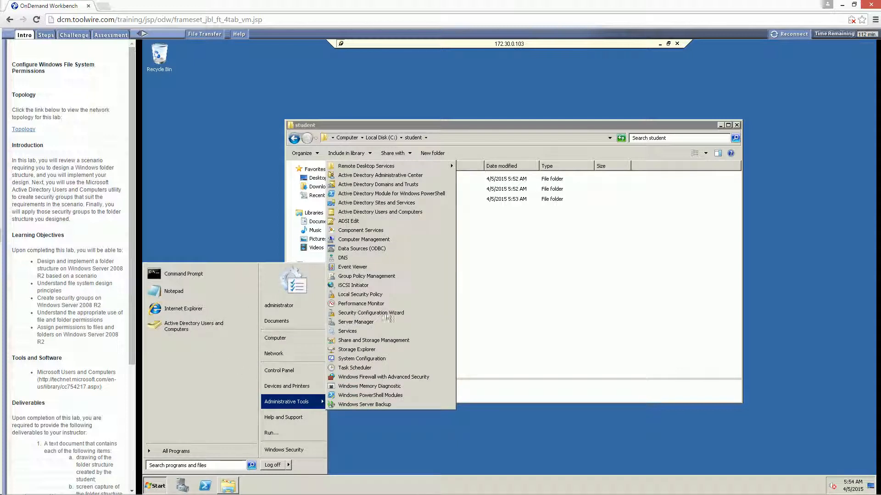
left_click(388, 214)
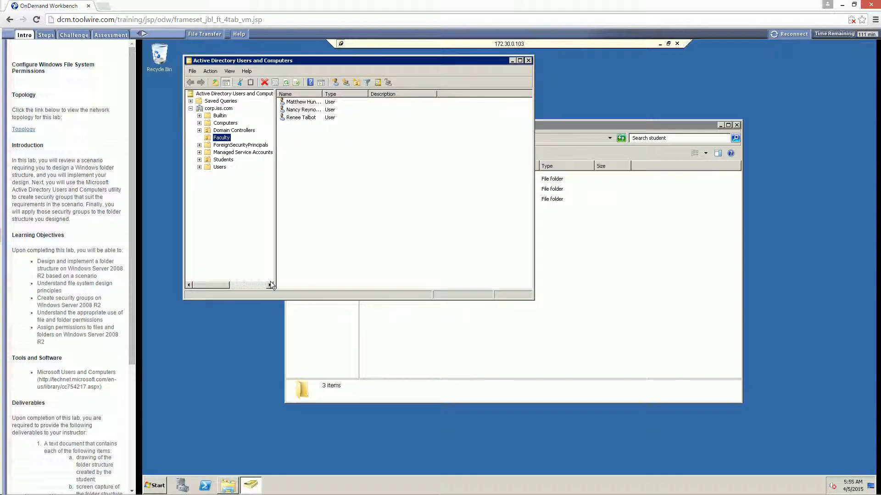
Expand the corp.iss.com domain and show the Students organizational unit.
left_click(218, 109)
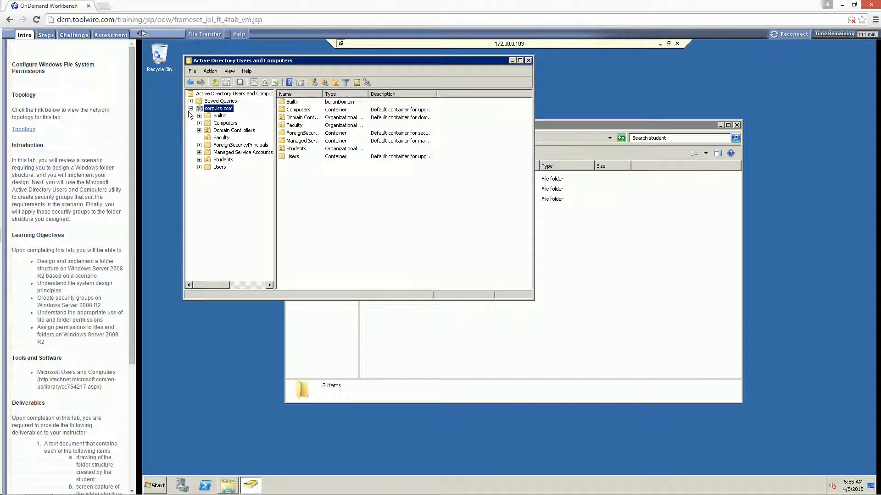
left_click(190, 109)
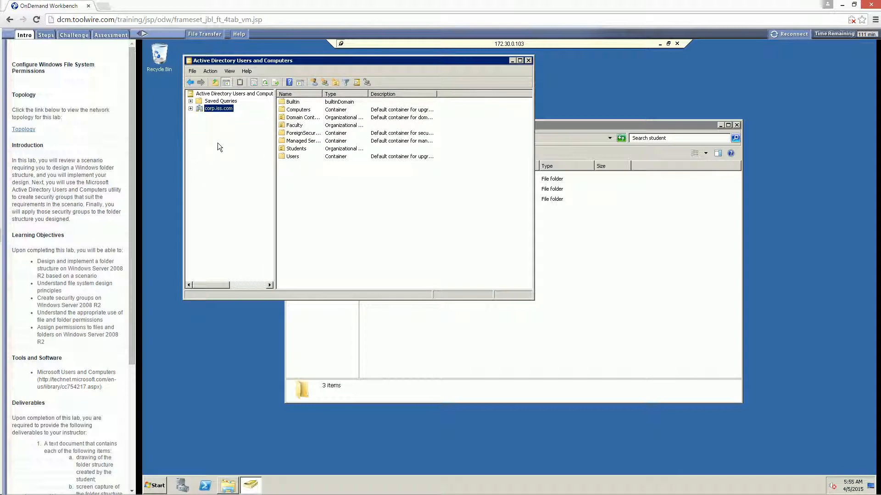
double_click(210, 108)
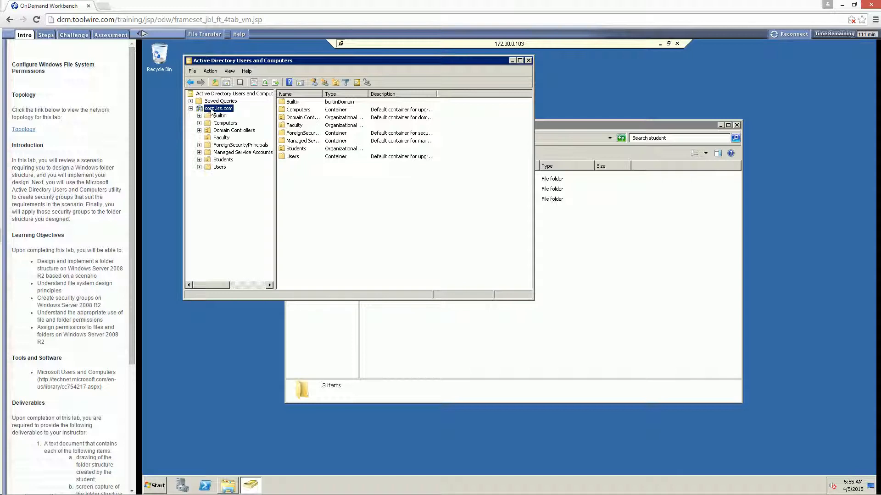
left_click(222, 160)
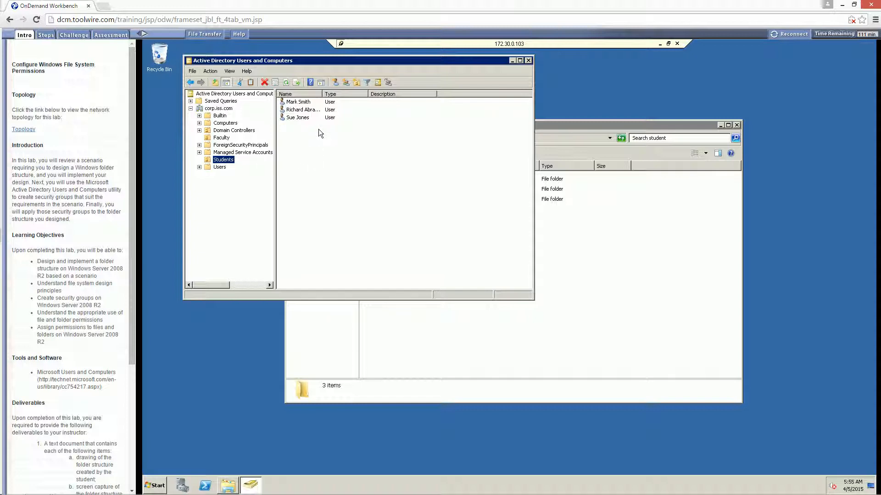
Widen the Name column so the three student accounts' full names are readable.
left_click(313, 103)
double_click(324, 93)
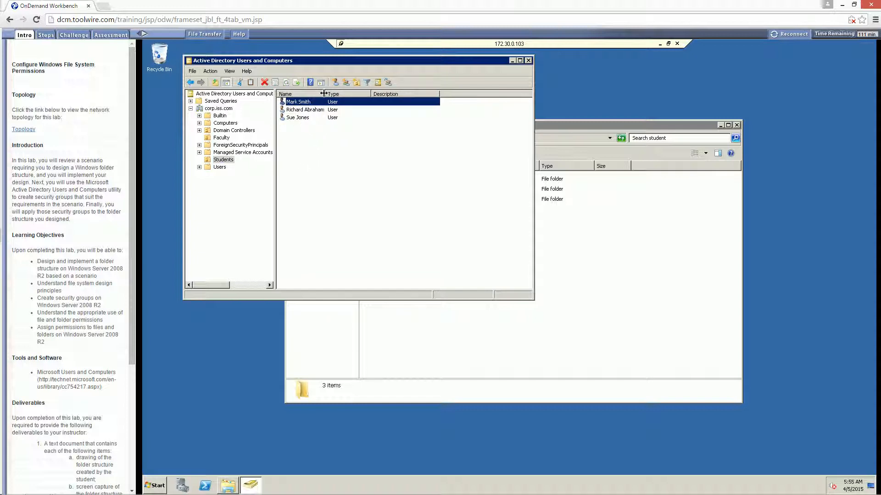
left_click_drag(324, 93, 348, 93)
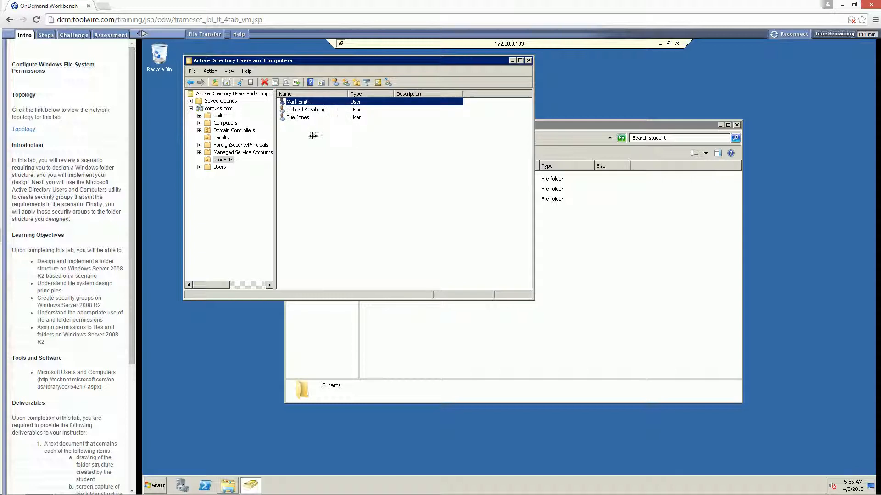
left_click(302, 110)
left_click(301, 116)
left_click(307, 142)
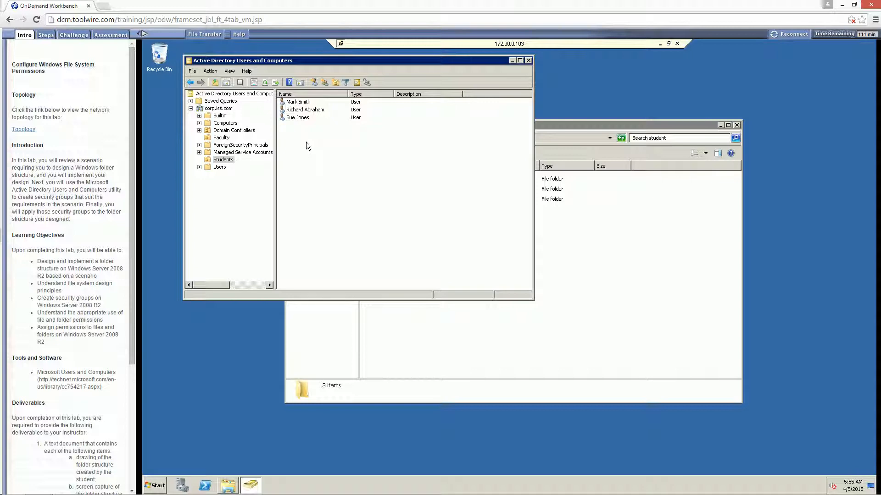
Create a new group named 'Students' with Global scope and Security type.
right_click(307, 146)
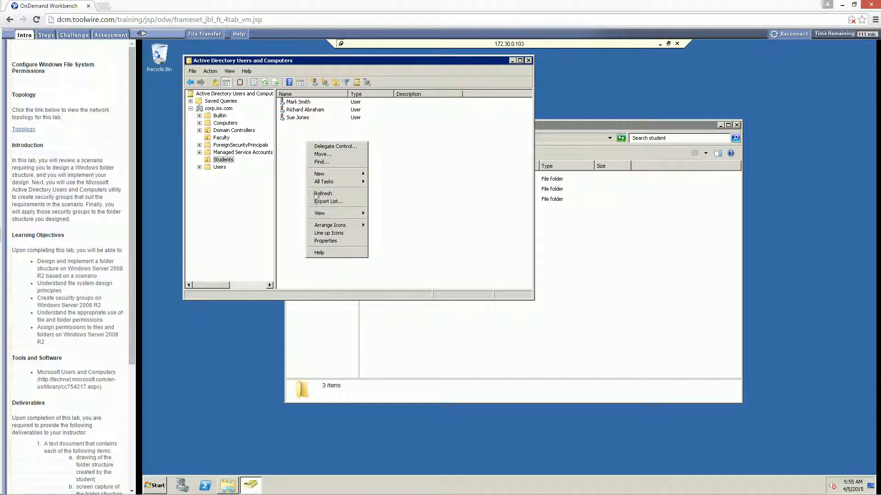
mouse_move(326, 174)
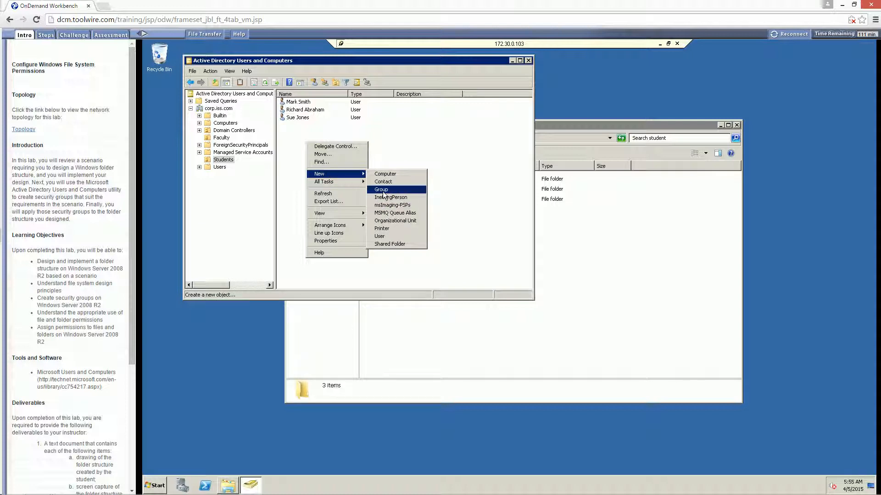
left_click(451, 156)
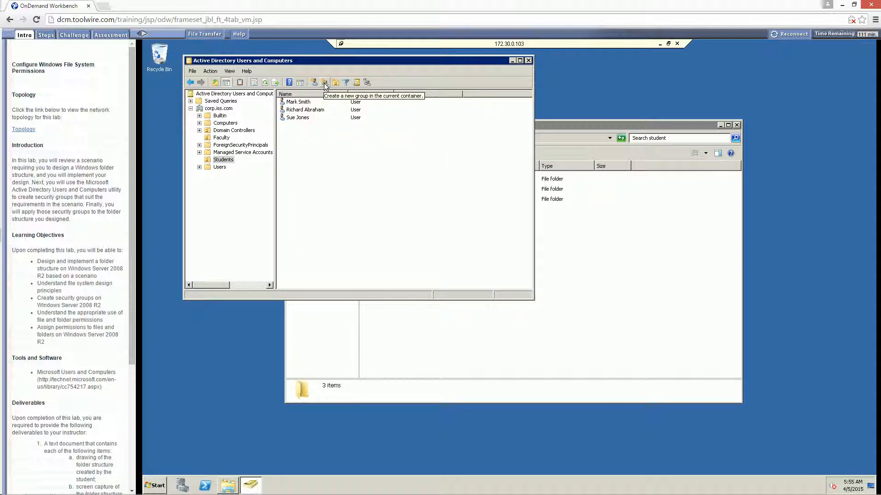
left_click(325, 83)
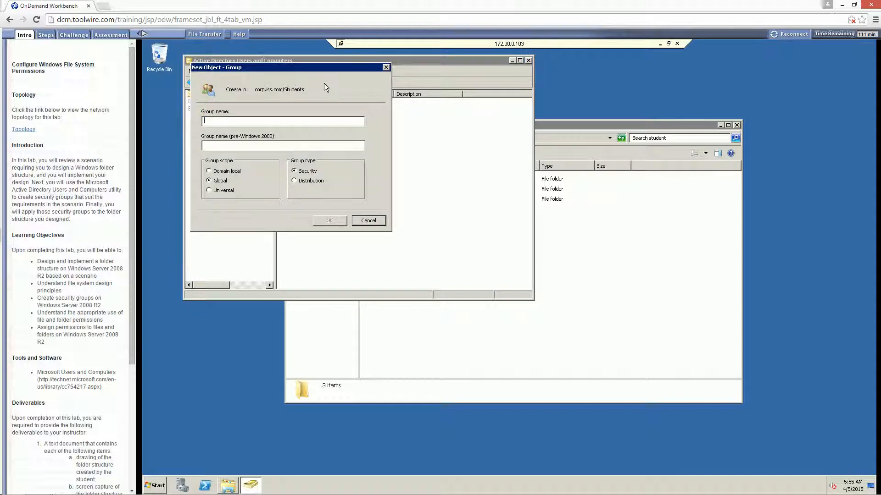
type("S")
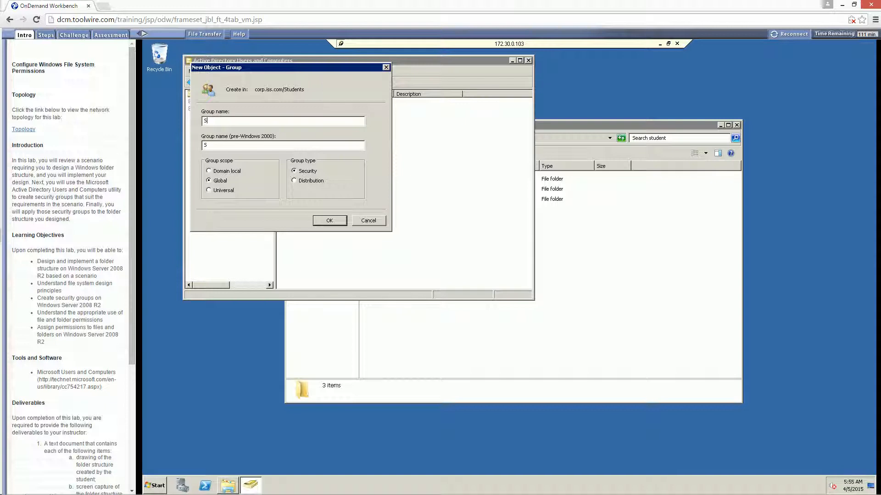
type("tudents")
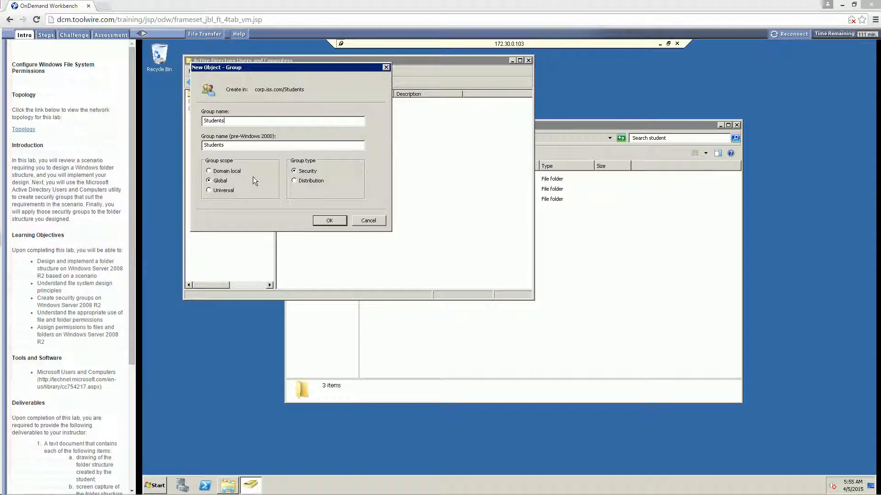
left_click(329, 221)
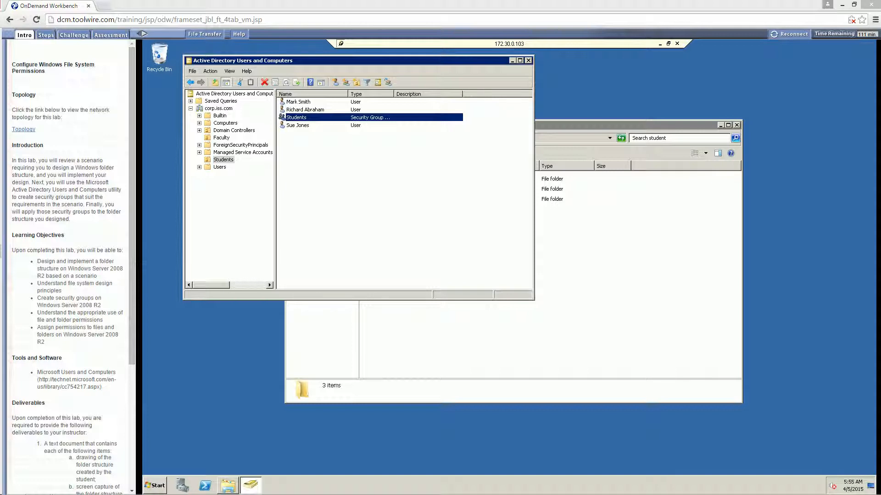
Select the user accounts and then the new Students group in the list.
left_click(296, 125)
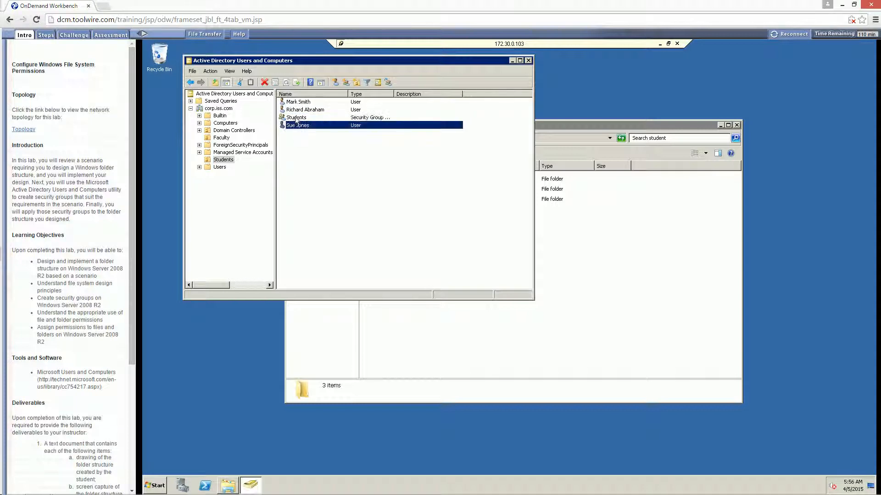
left_click(297, 110)
left_click(297, 104)
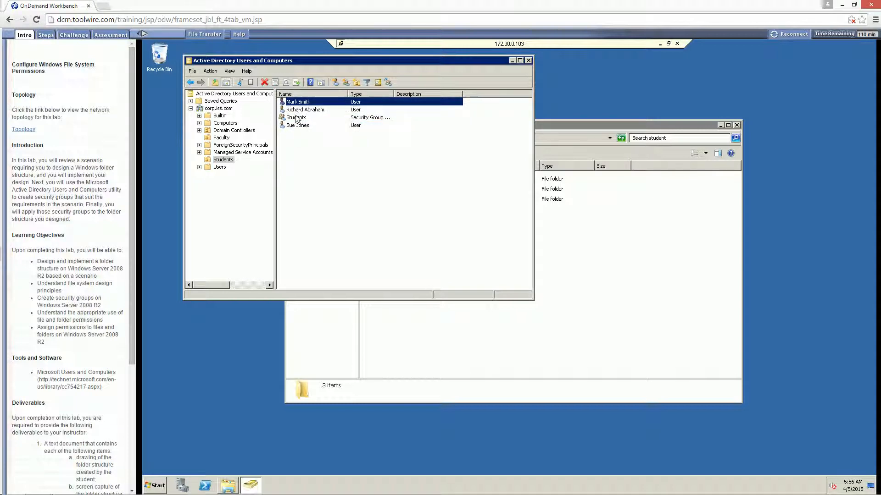
left_click(297, 118)
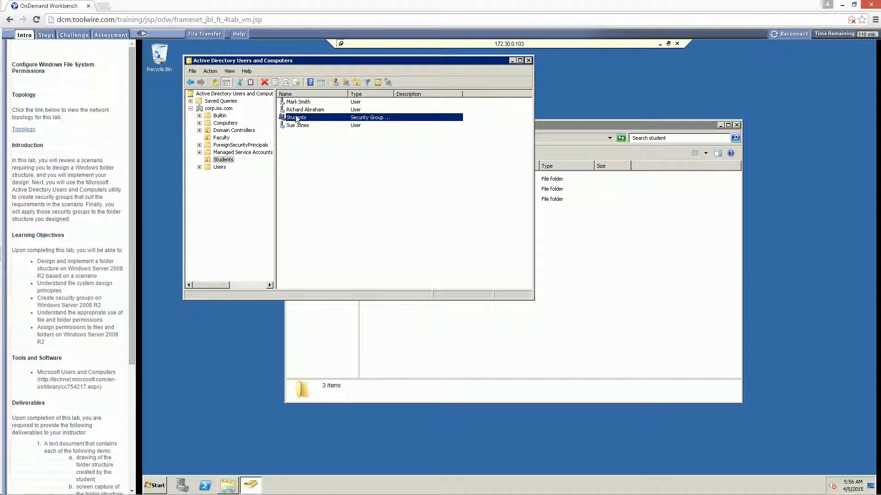
Open the Students group's properties to its Members tab.
double_click(296, 117)
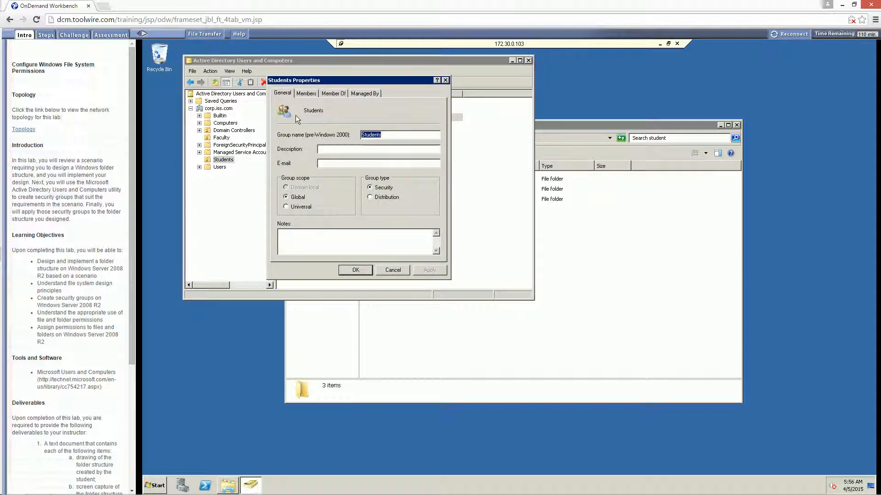
left_click_drag(328, 82, 347, 117)
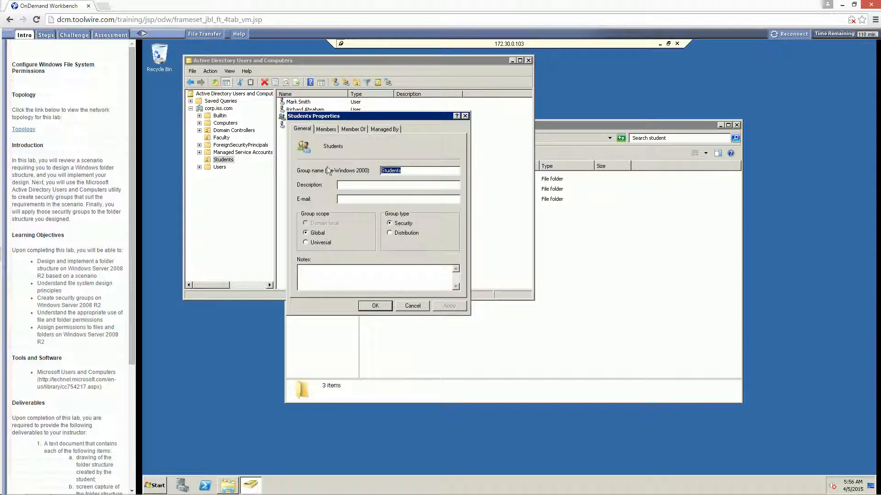
left_click(327, 132)
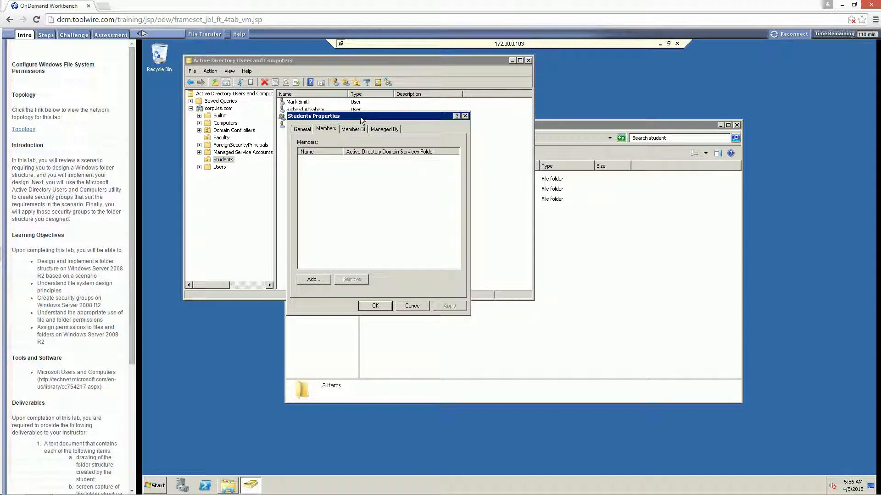
left_click_drag(359, 116, 373, 164)
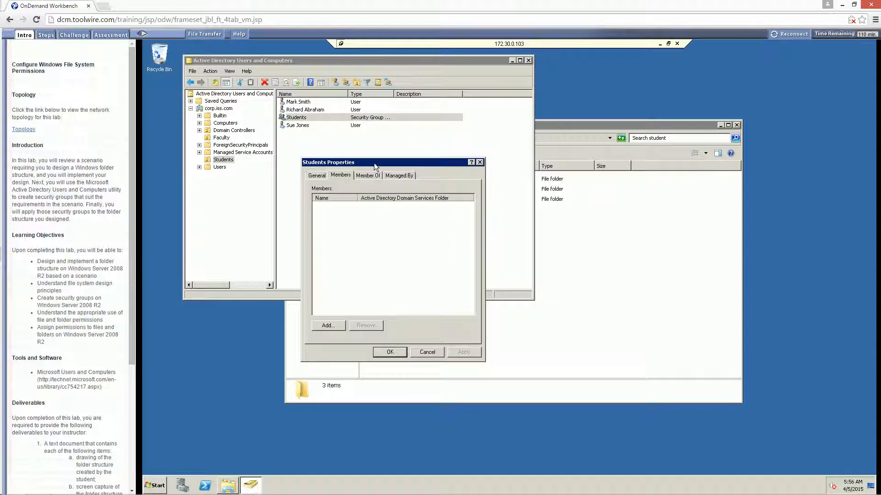
Add the three student user accounts as members via Check Names, then apply and close.
left_click(336, 326)
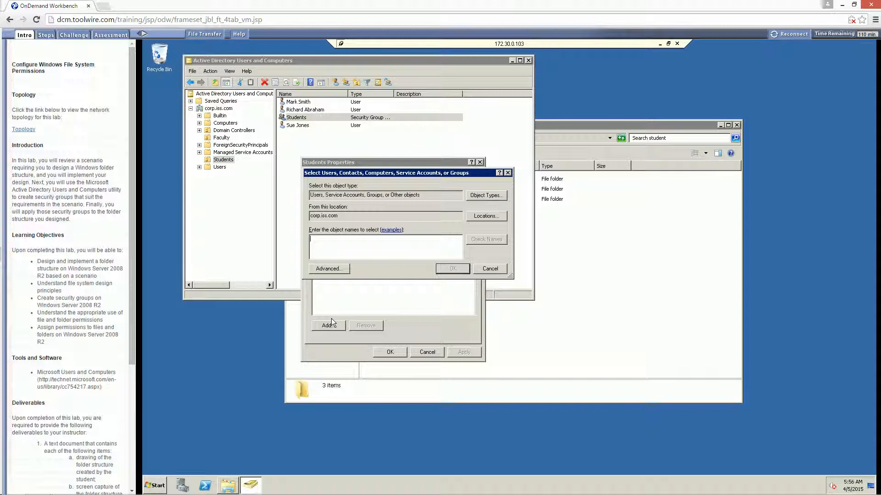
type("mark")
left_click(477, 241)
type("richard")
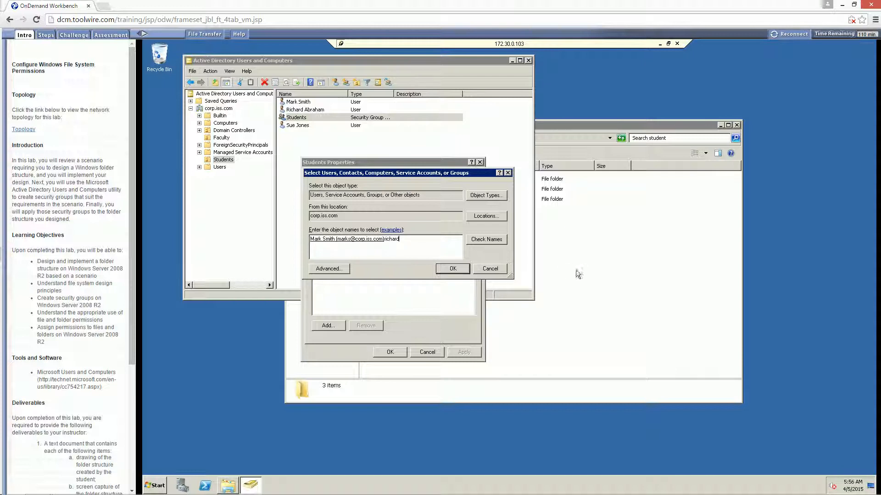
left_click(481, 244)
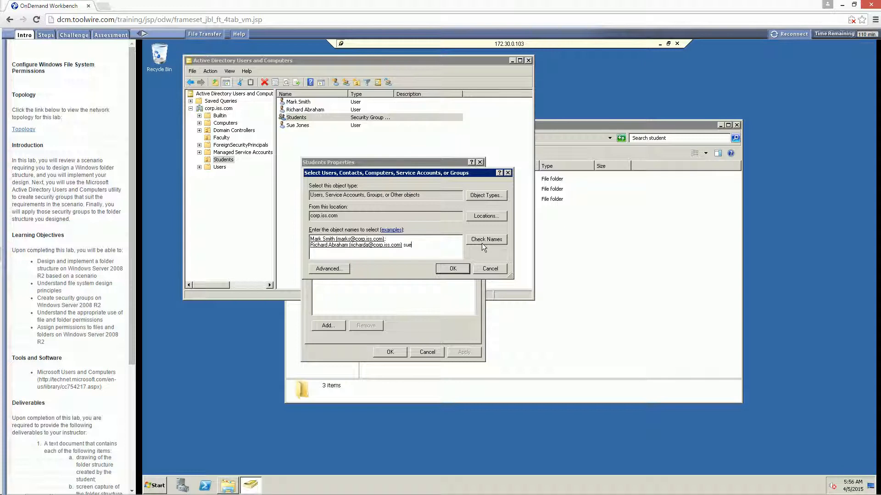
left_click(487, 238)
left_click(452, 269)
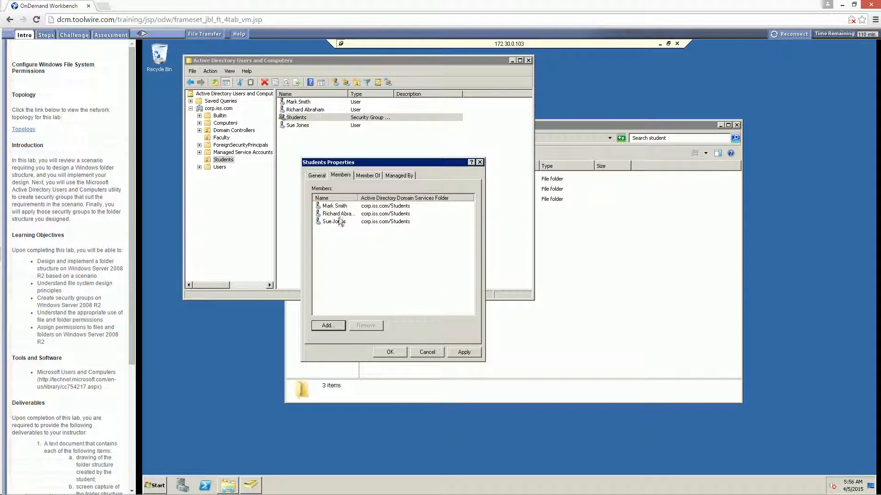
left_click(455, 352)
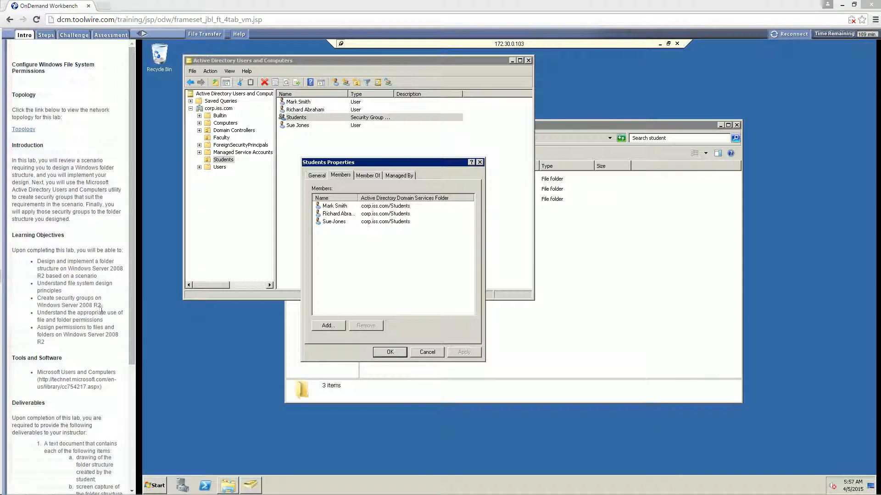
left_click(396, 354)
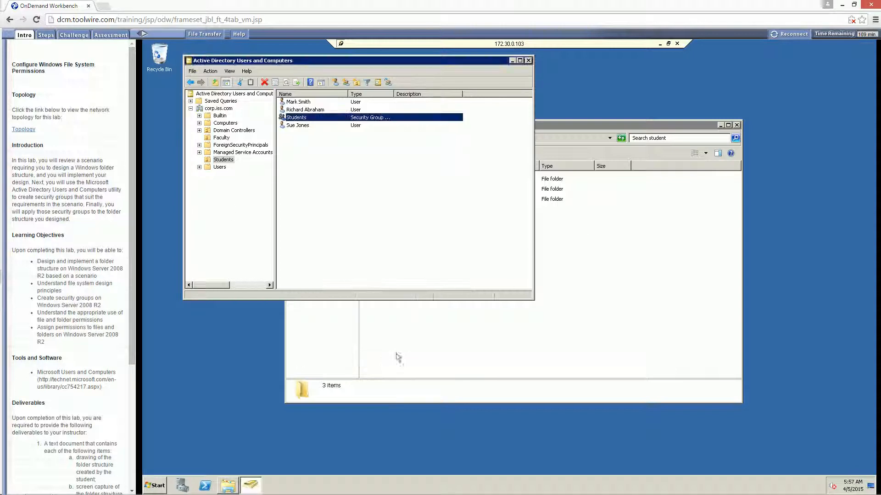
In the Faculty OU, create a group named Faculty keeping Global scope and Security type.
left_click(372, 237)
left_click(222, 138)
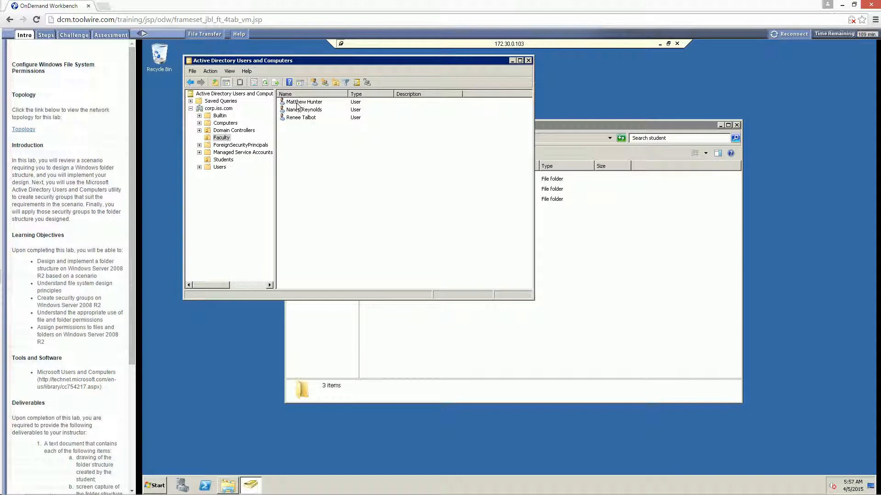
left_click(325, 82)
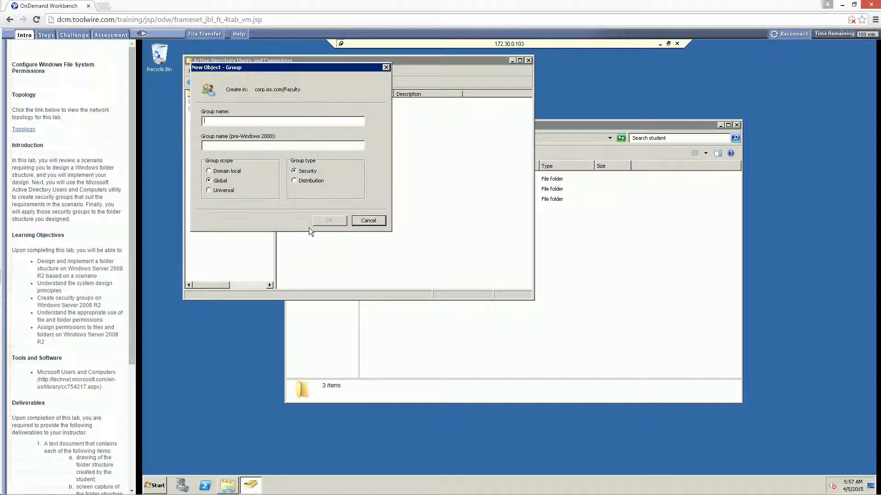
type("Faculty")
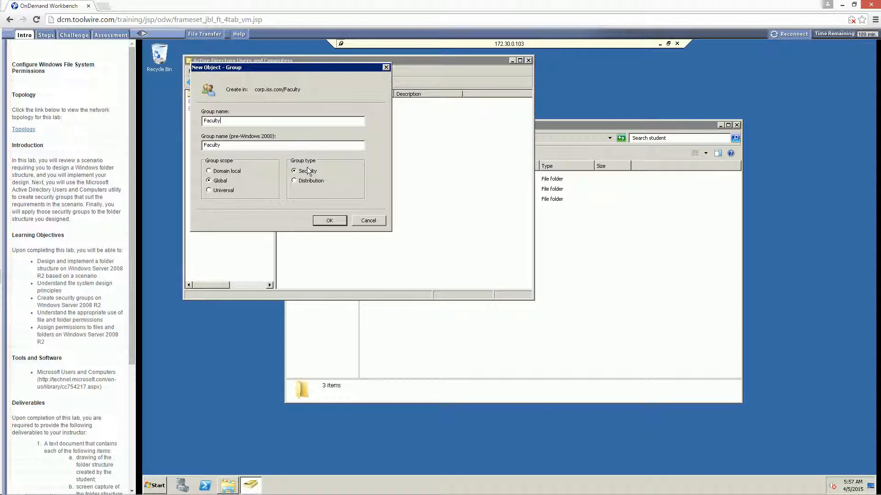
left_click(329, 221)
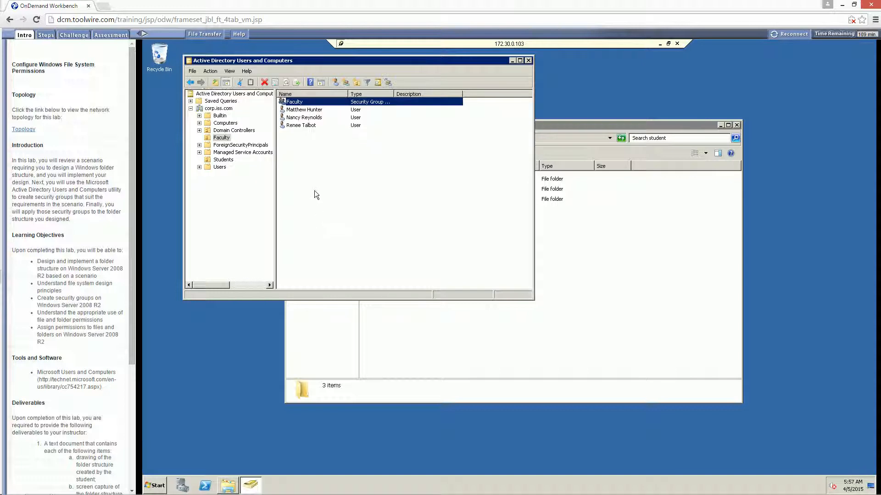
Add the three selected faculty user accounts to the Faculty group.
left_click_drag(347, 162, 307, 113)
right_click(307, 112)
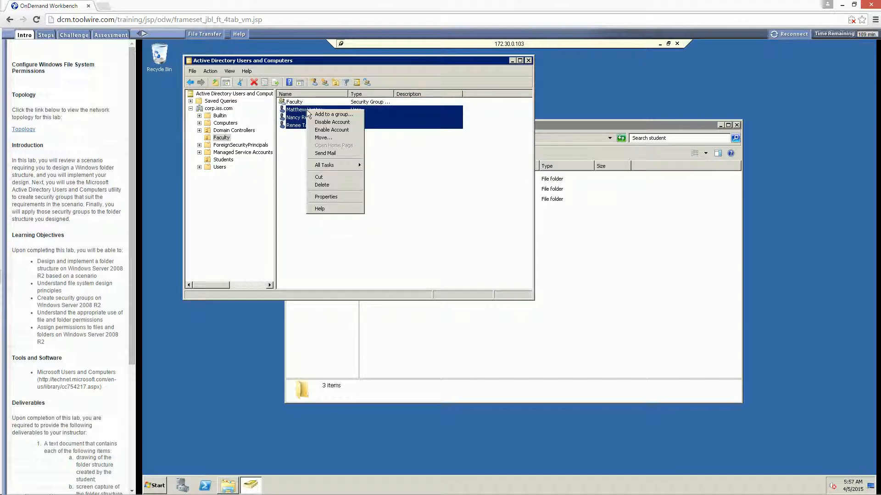
left_click(298, 149)
left_click_drag(343, 148, 303, 109)
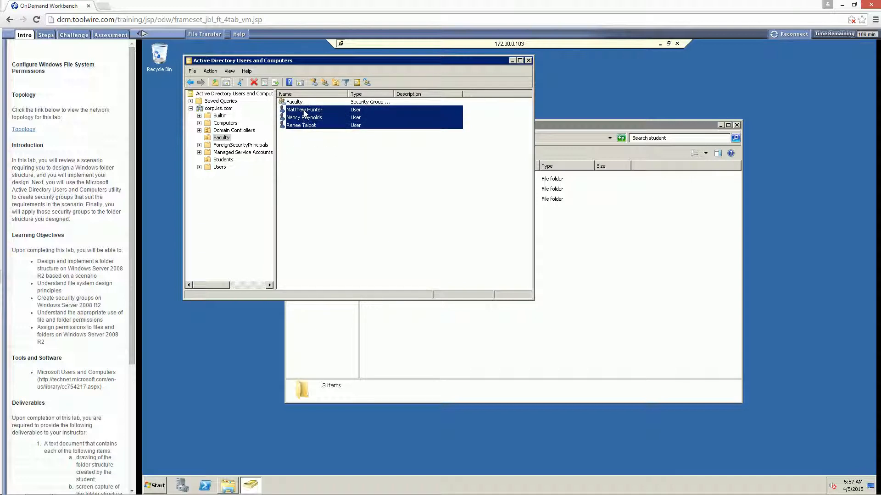
right_click(303, 109)
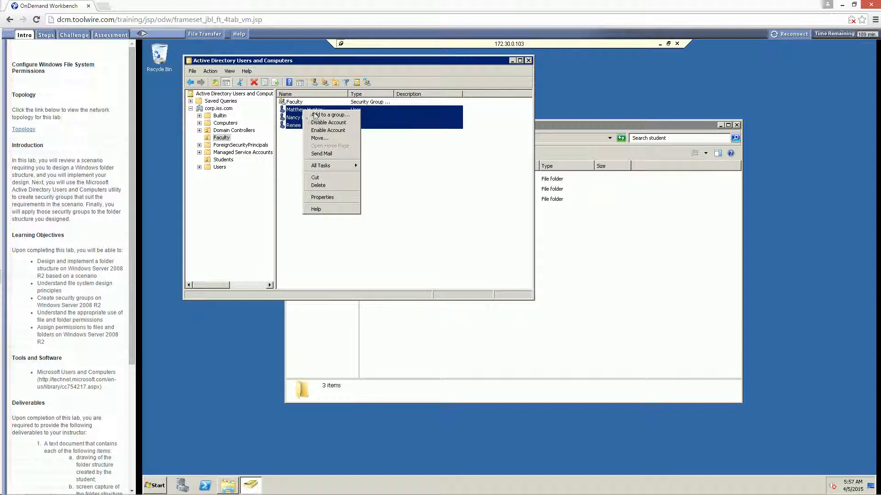
left_click(314, 115)
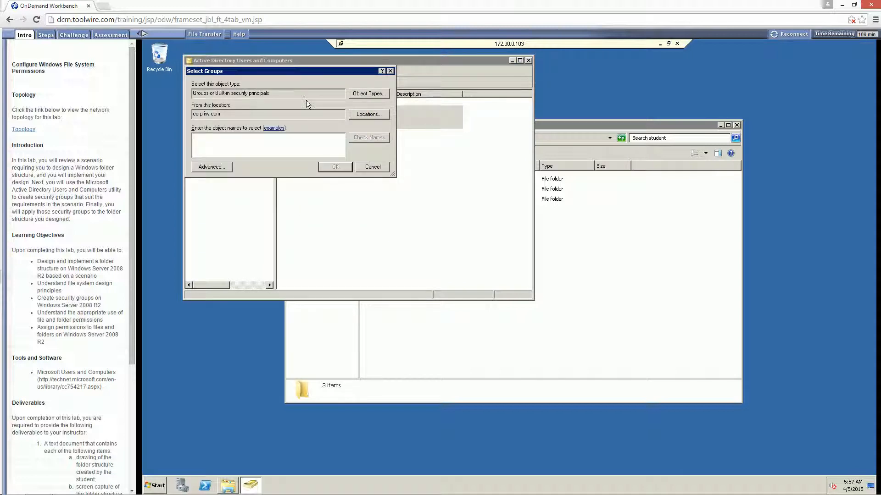
type("facultry")
key("BackSpace")
key("BackSpace")
type("y")
left_click(354, 139)
left_click(332, 168)
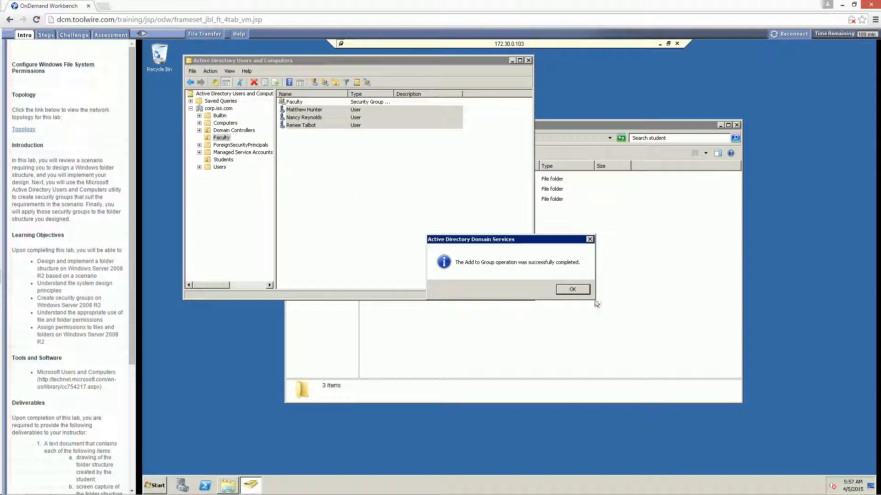
left_click(572, 288)
Check the Faculty group's Members list, then close Active Directory Users and Computers.
left_click(357, 187)
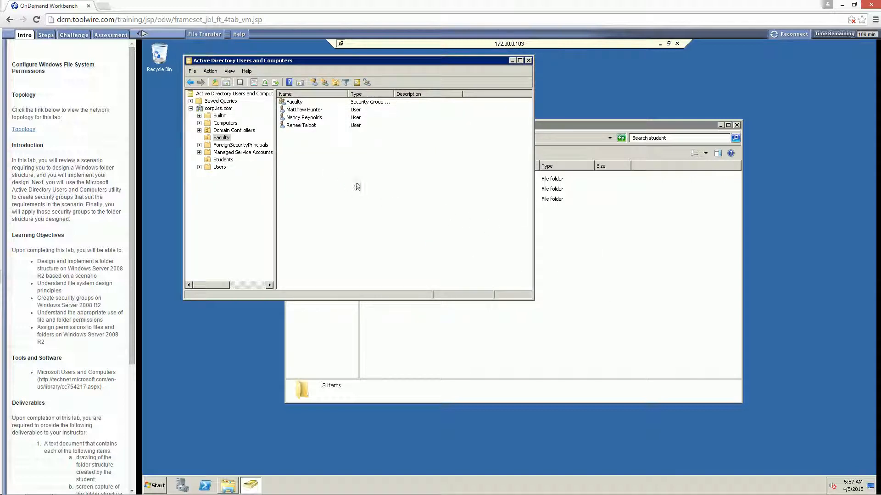
double_click(292, 102)
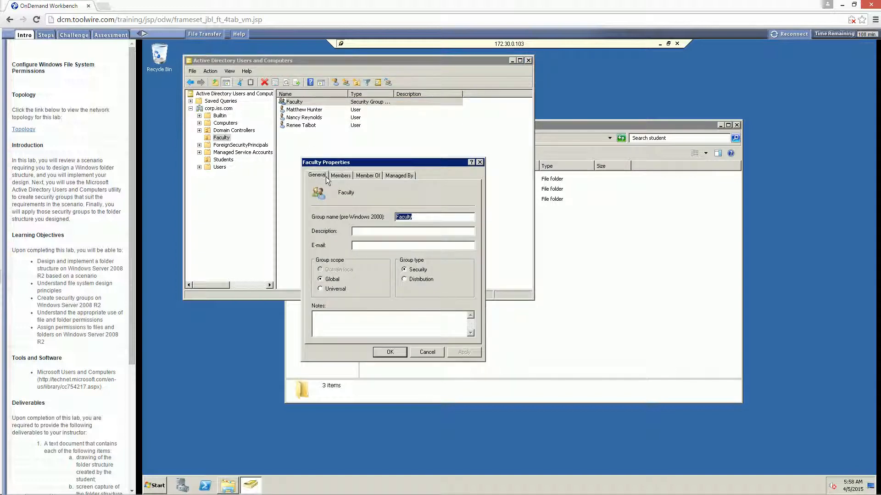
left_click(339, 176)
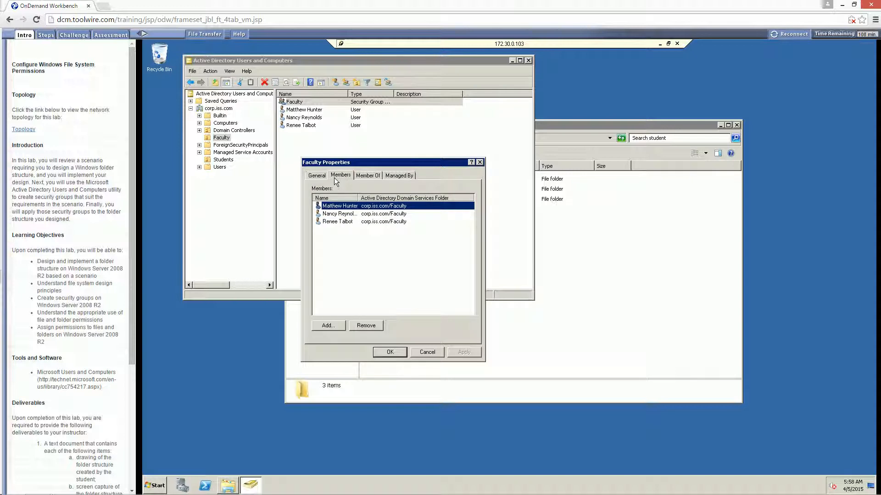
left_click(390, 351)
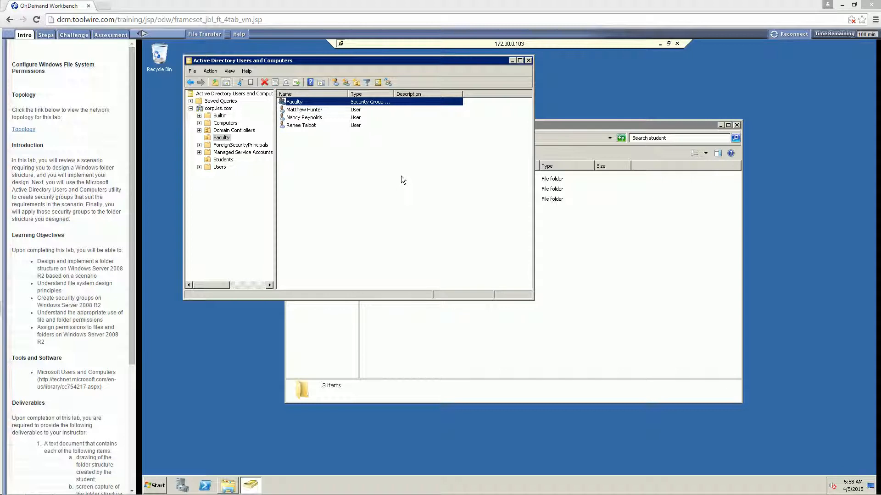
left_click(529, 60)
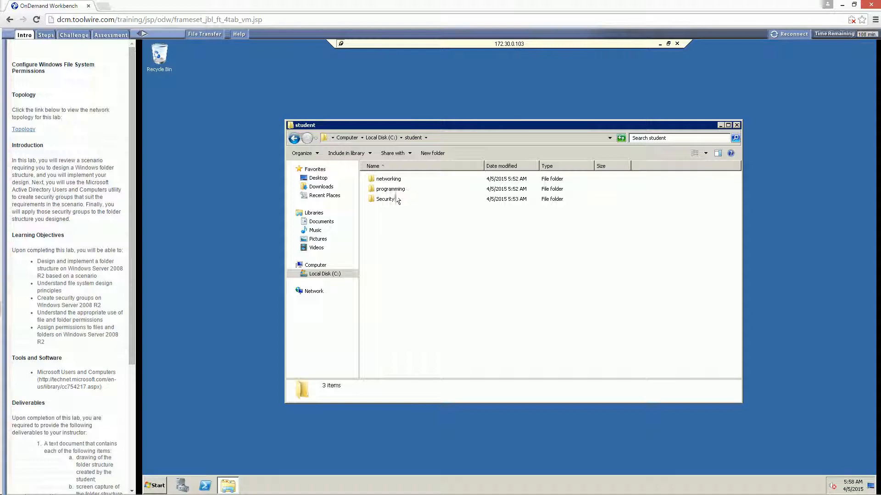
Navigate into student\programming\pro102 and bring up the Assignments folder's context menu.
mouse_move(397, 201)
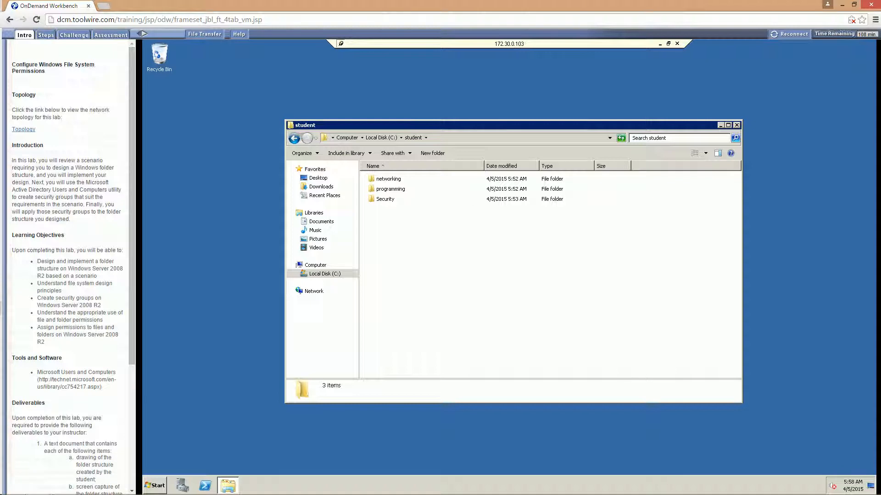
left_click(381, 188)
double_click(382, 189)
double_click(382, 189)
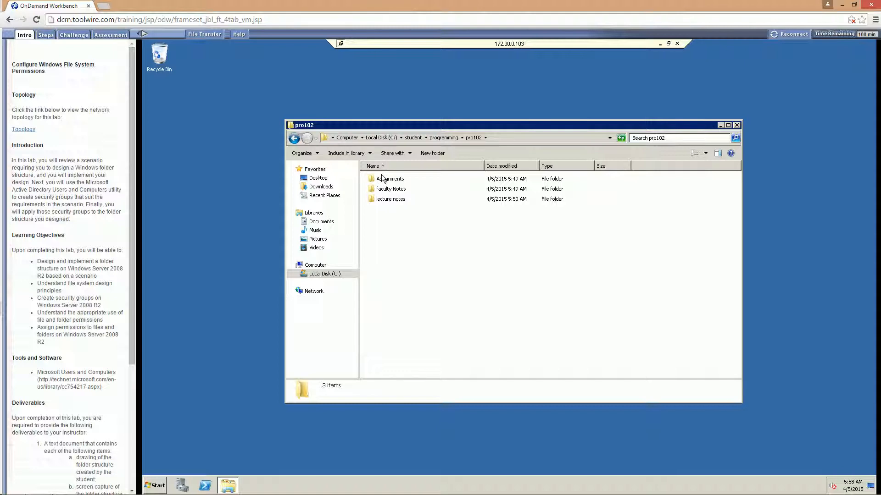
left_click(383, 180)
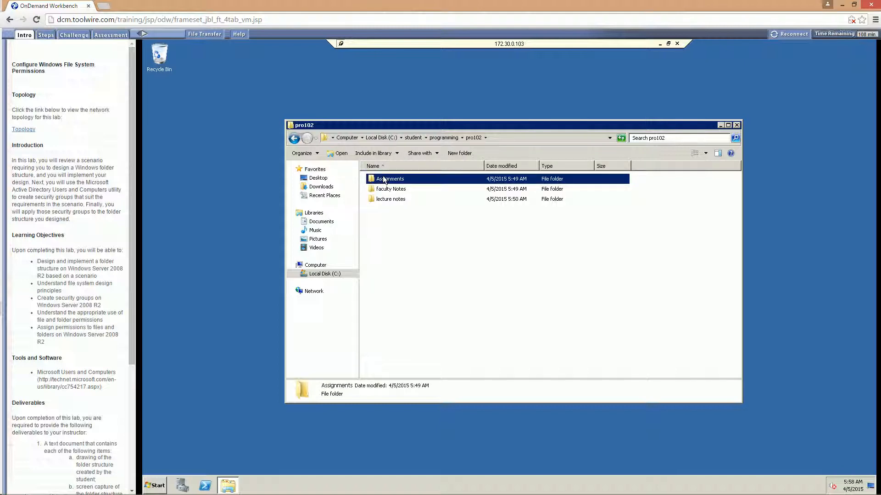
right_click(382, 178)
Show the Assignments folder's Security tab and open the access control and permissions help.
left_click(397, 294)
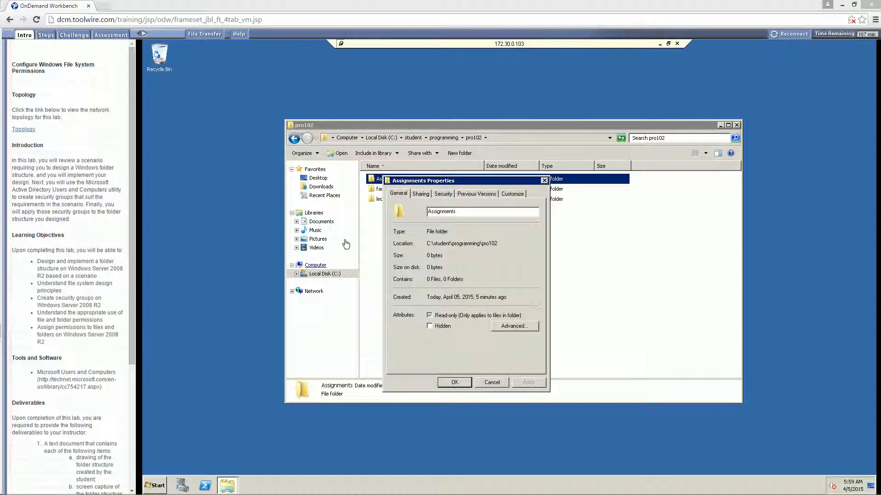
left_click(441, 196)
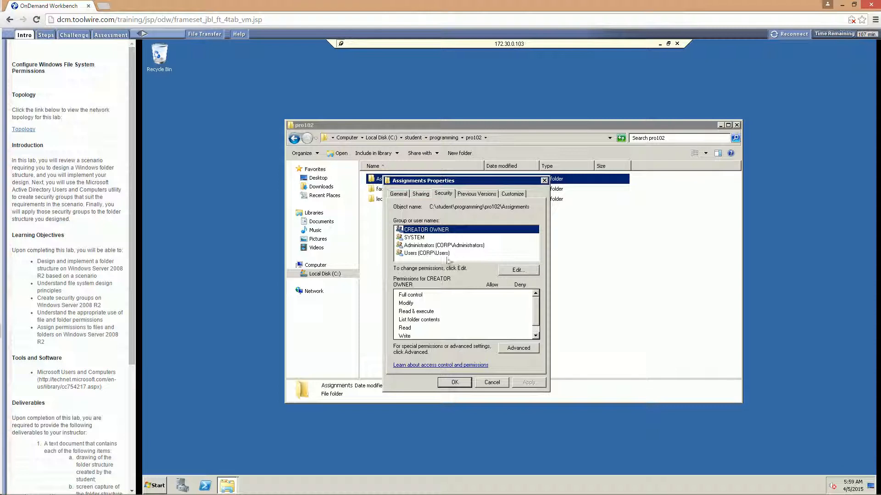
left_click(416, 365)
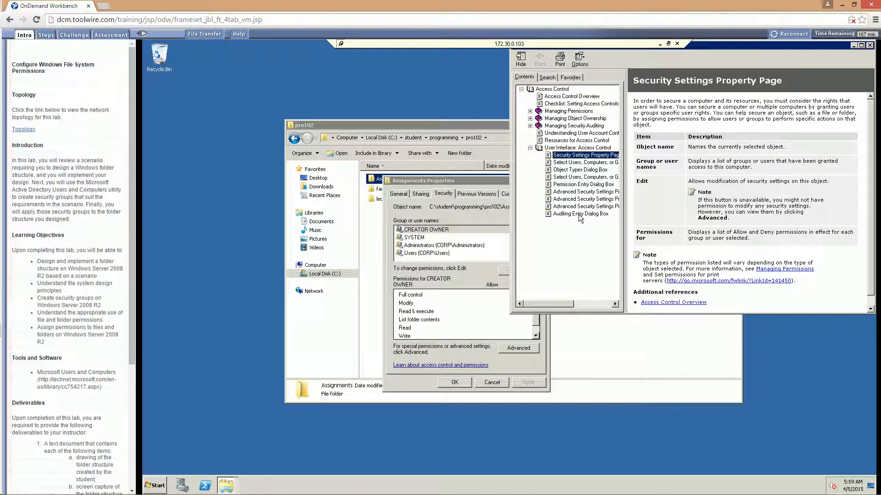
Read each access control dialog topic, from Select Users or Groups to Advanced Security Settings, then close help.
left_click(565, 163)
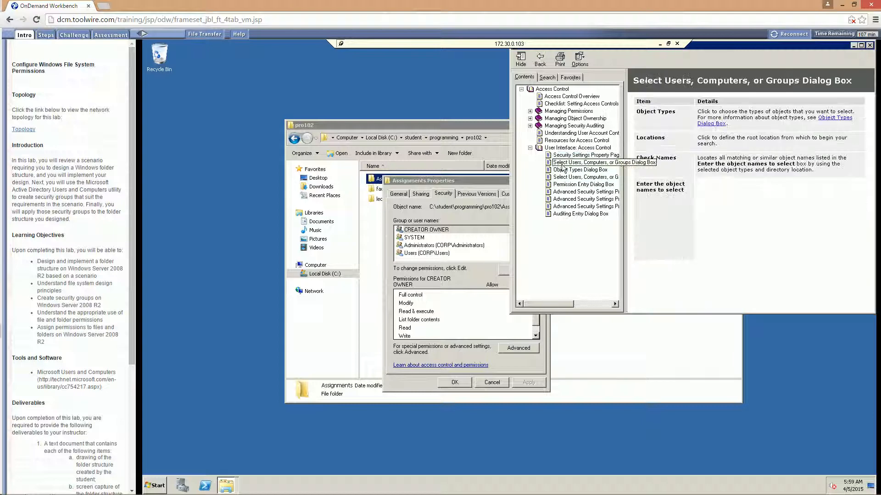
left_click(564, 171)
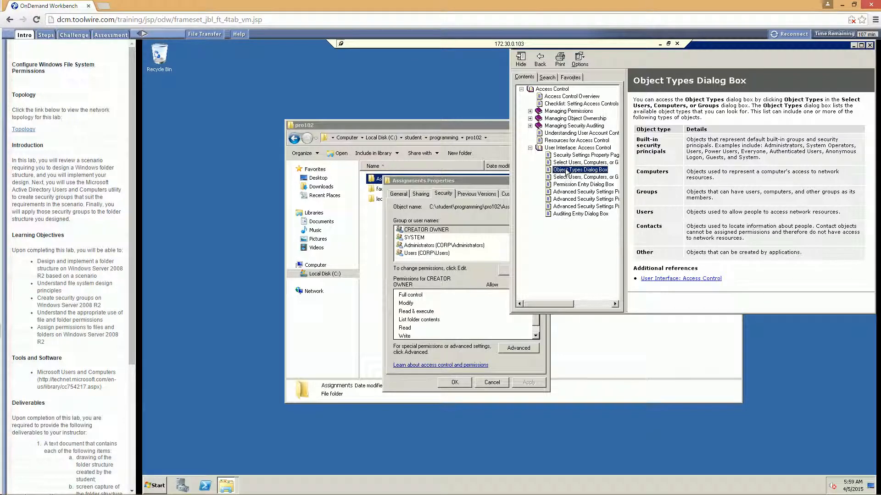
left_click(569, 178)
left_click(571, 185)
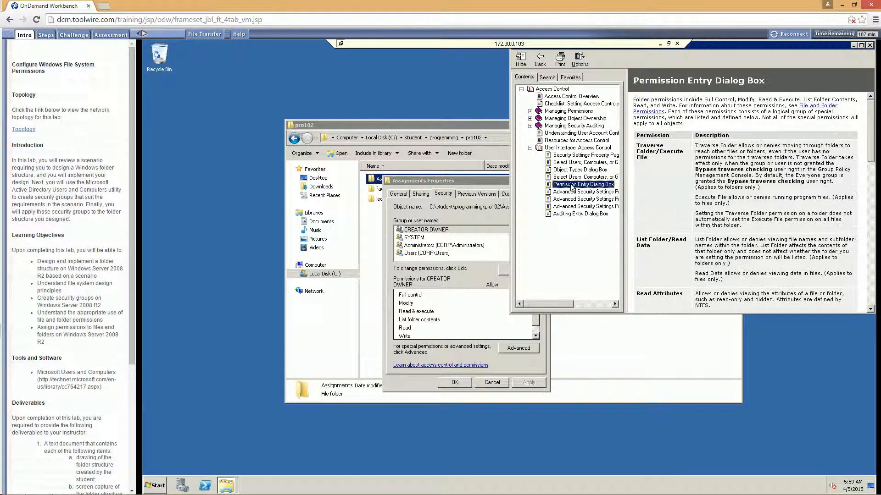
left_click(573, 193)
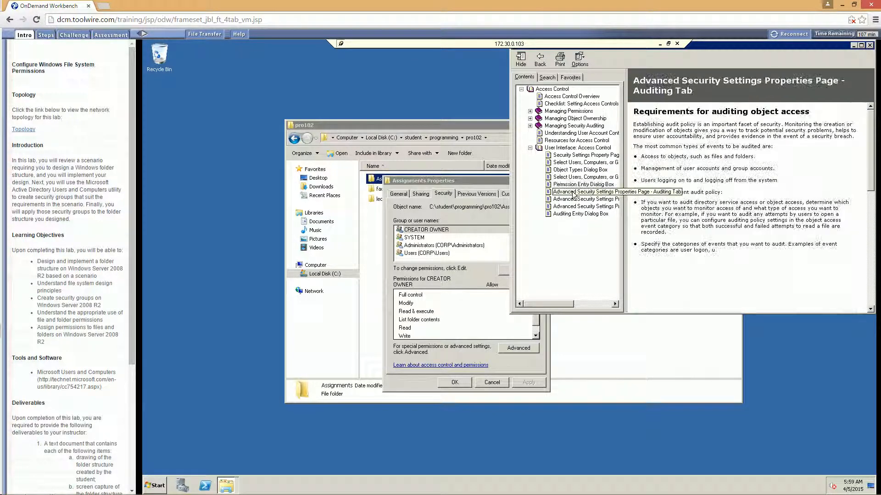
left_click(569, 200)
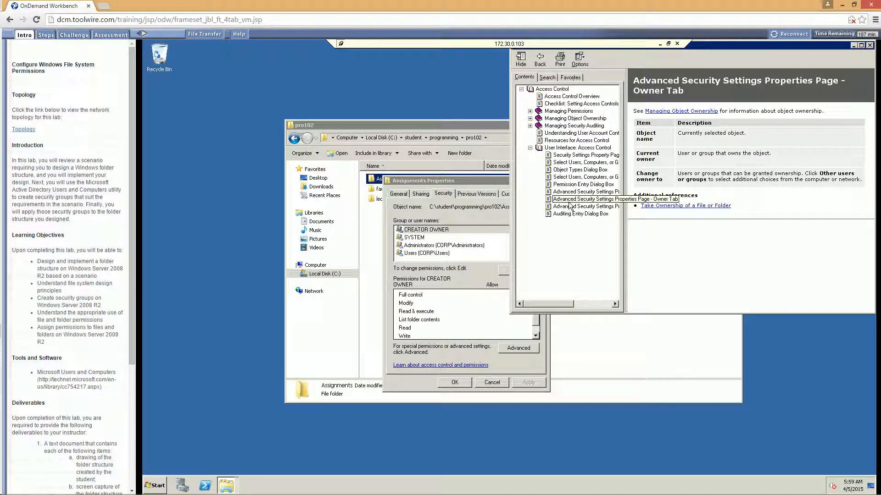
left_click(574, 208)
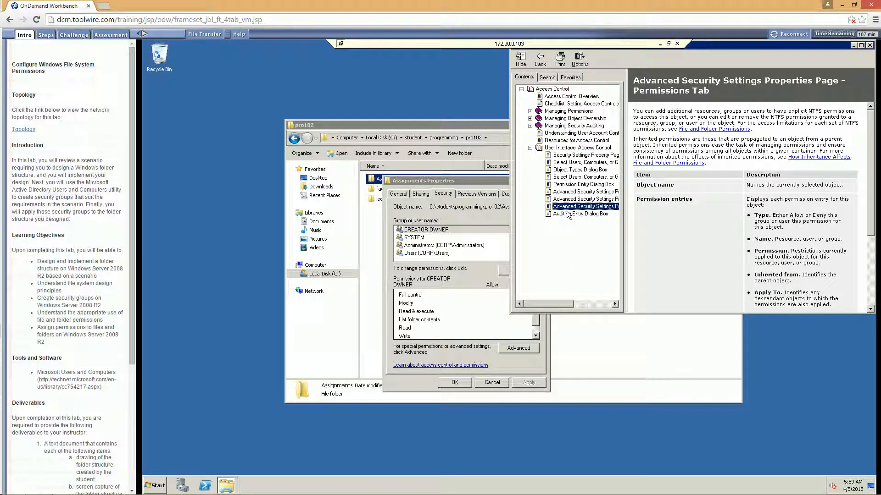
left_click(869, 45)
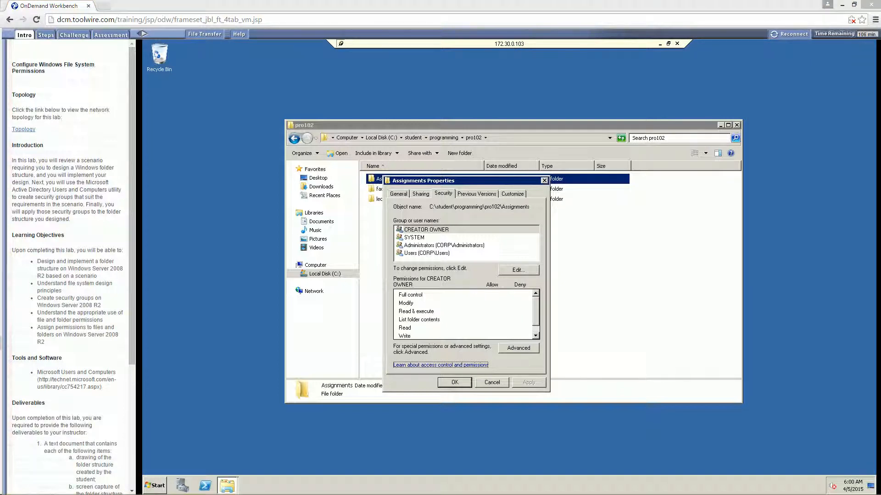
Open Assignments' Advanced Security Settings and switch to Change Permissions.
left_click(523, 349)
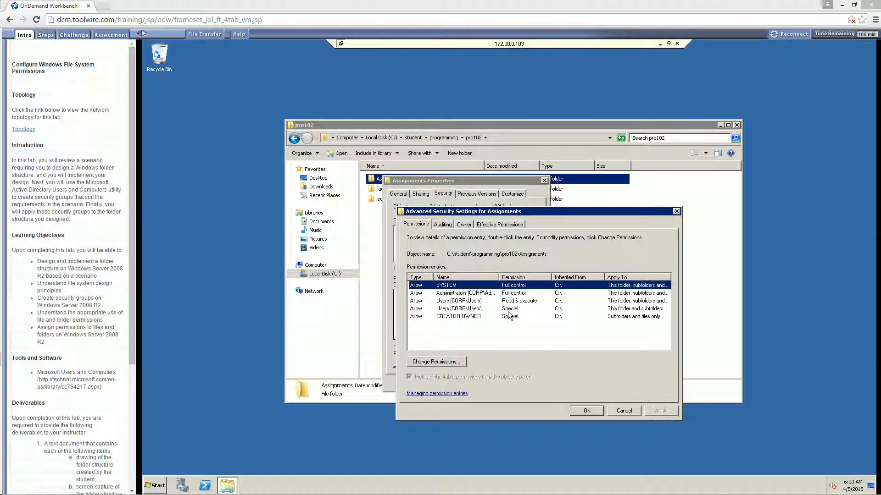
left_click(440, 363)
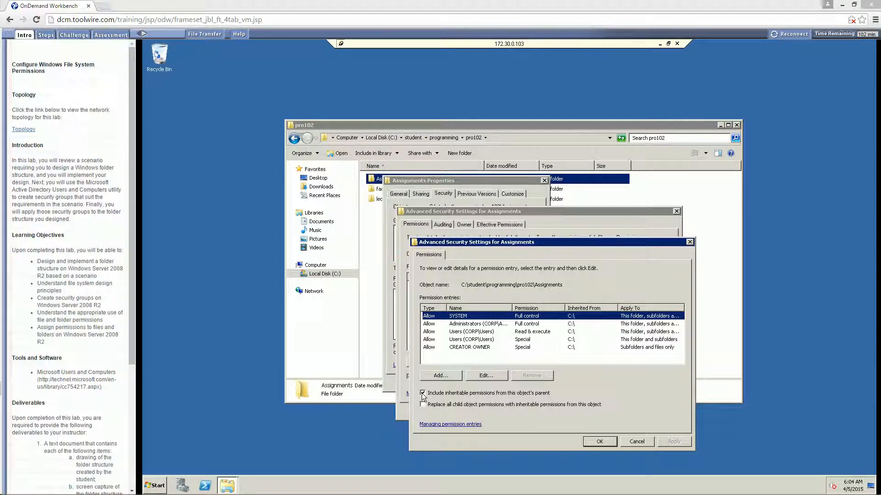
Turn off inheritable permissions on Assignments, keeping the inherited entries as explicit copies.
left_click(423, 393)
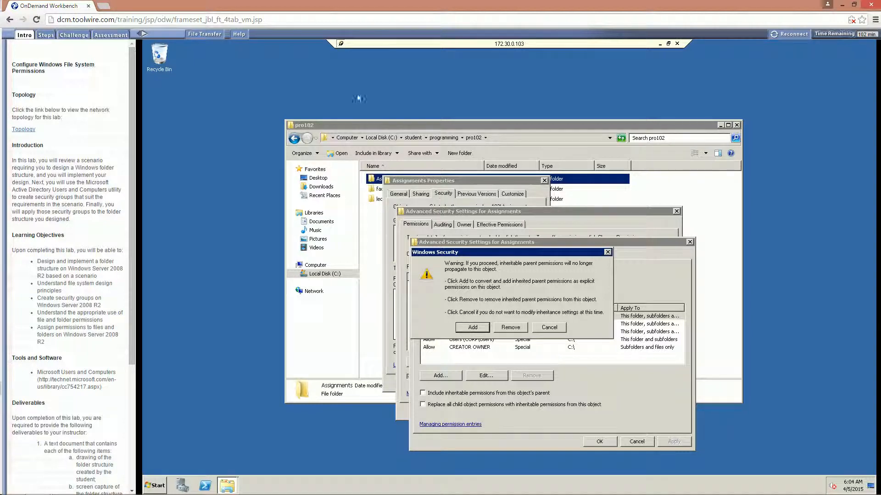
left_click_drag(494, 254, 499, 223)
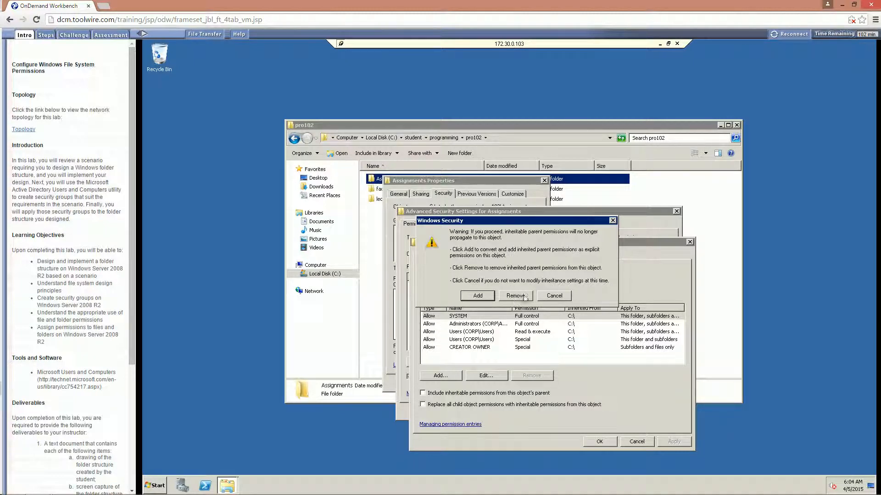
left_click(476, 295)
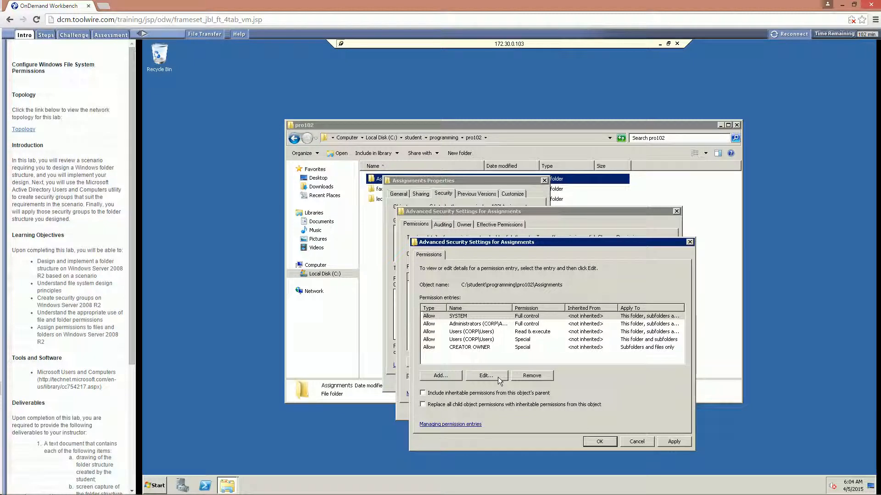
Remove the Users Read & execute and Users Special entries.
left_click(466, 333)
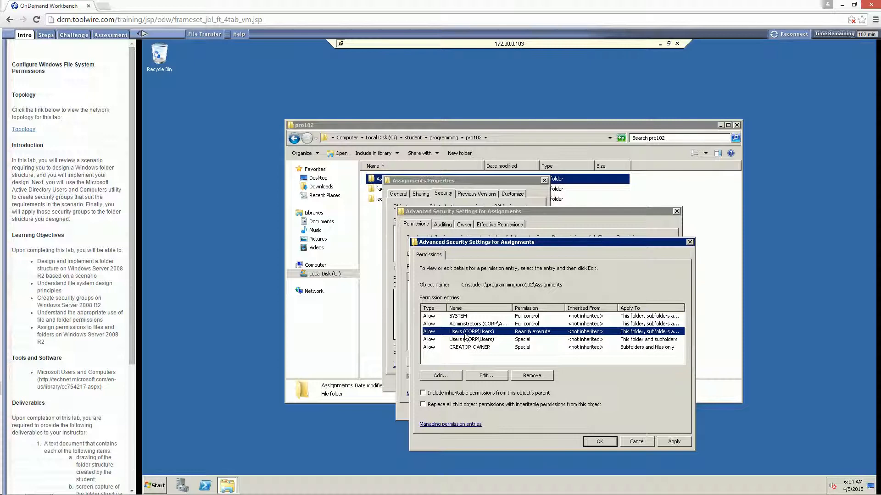
left_click(533, 375)
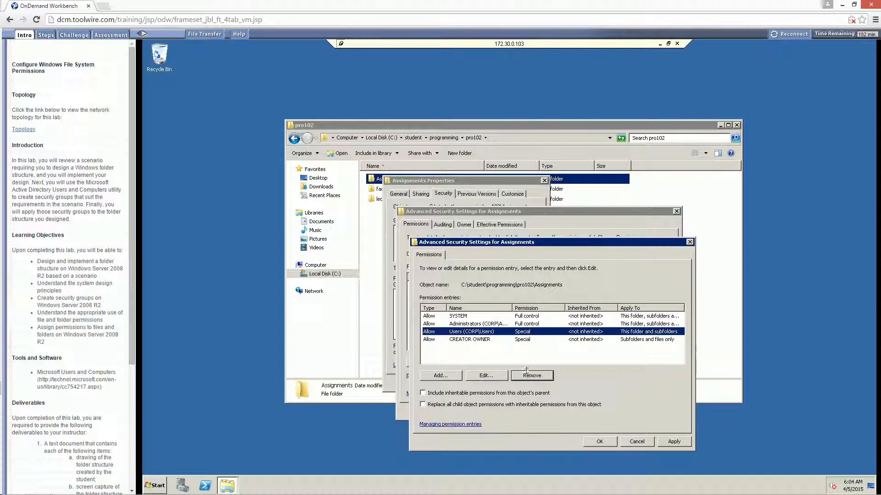
left_click(532, 376)
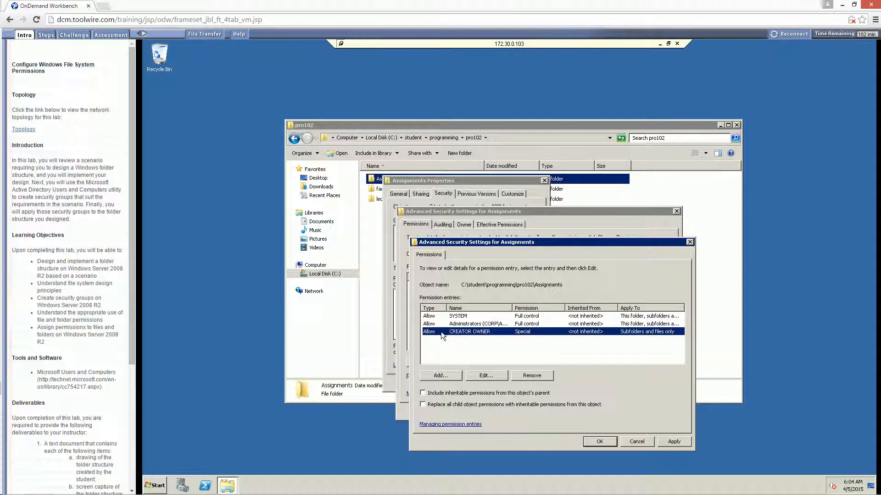
left_click(459, 319)
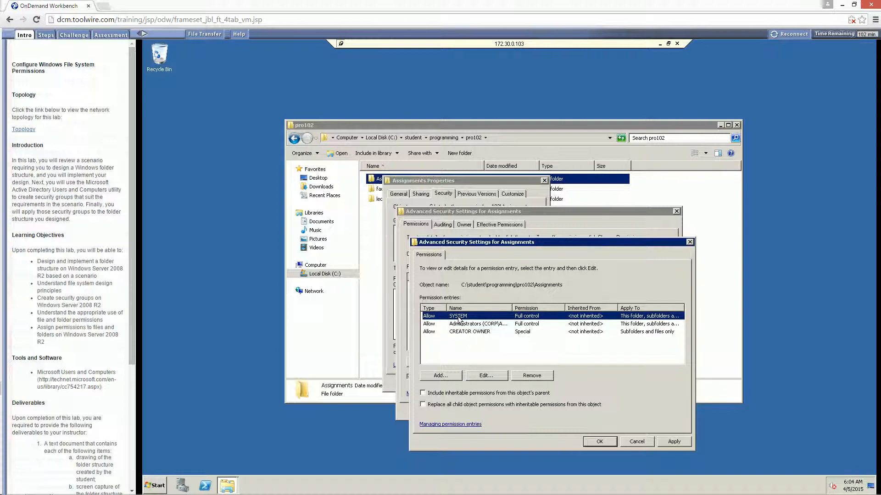
left_click(469, 332)
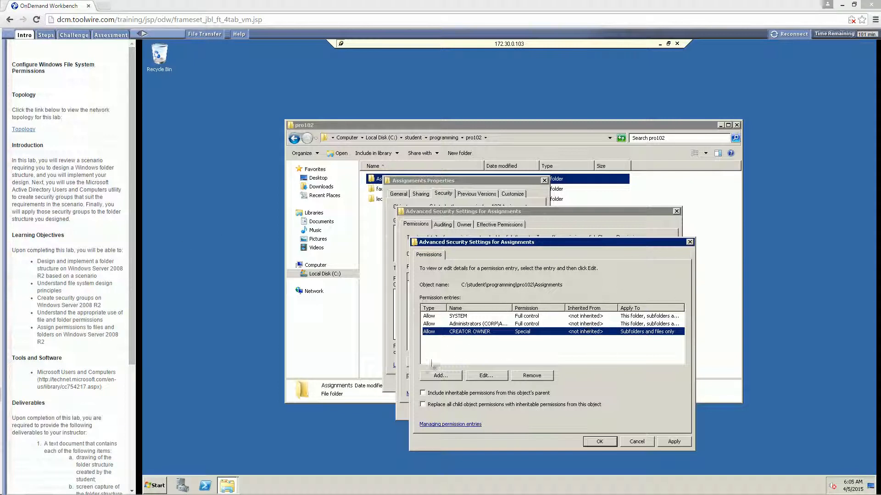
Add a Faculty entry allowing Full control over this folder, subfolders and files.
left_click(439, 376)
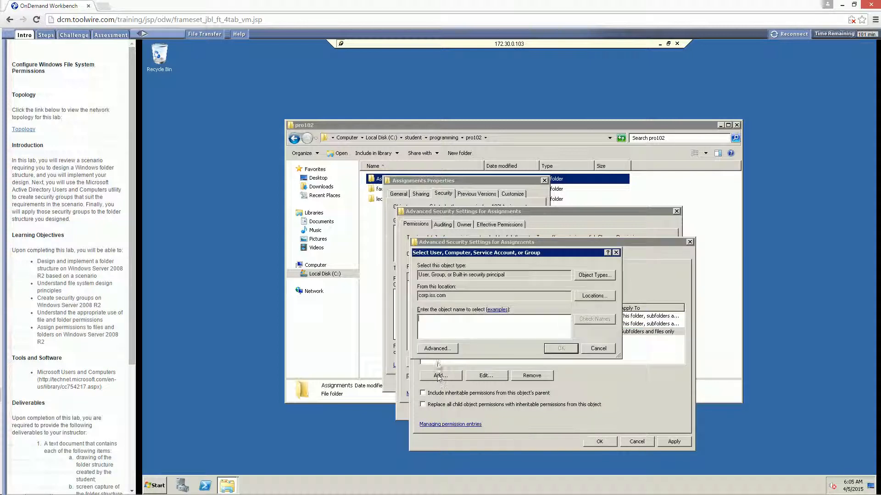
type("faculty")
left_click(551, 350)
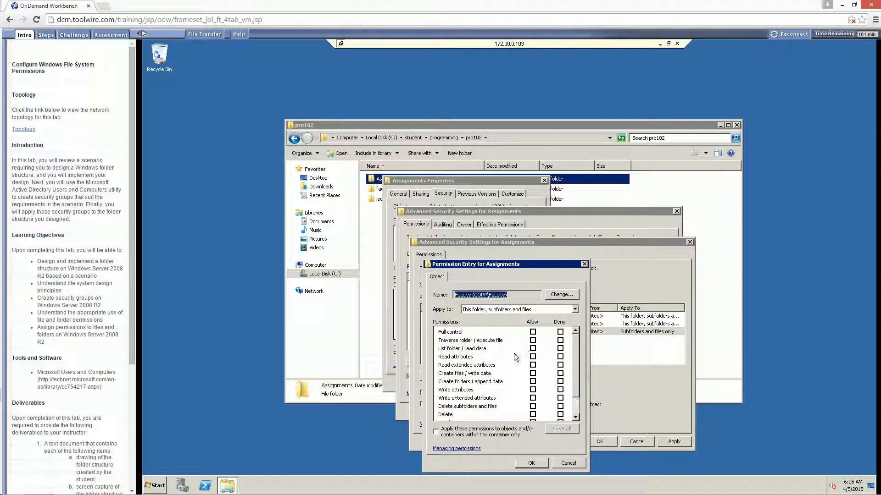
left_click(533, 332)
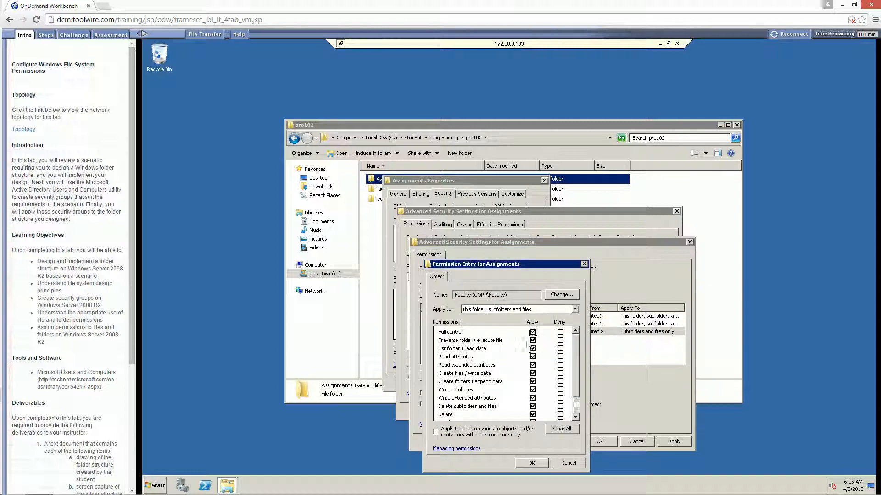
left_click(530, 464)
Save the Faculty entry and add a Students entry allowing List folder / read data, within this container only.
left_click(531, 463)
left_click(440, 376)
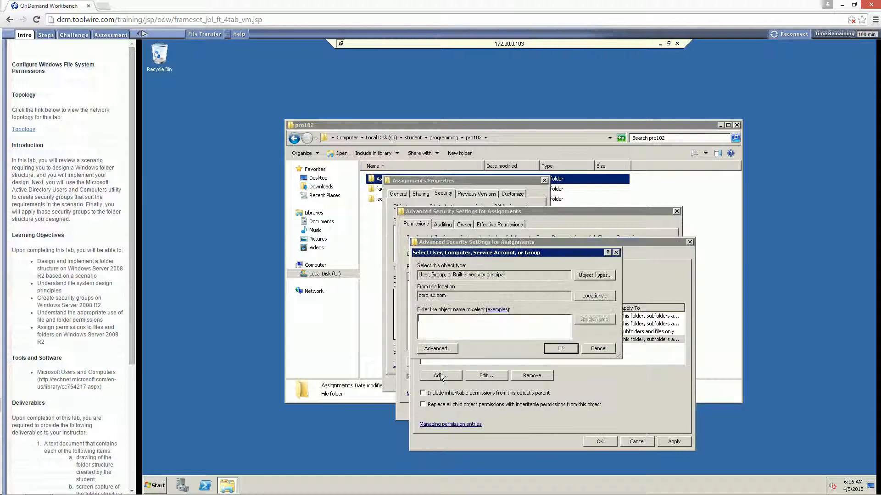
type("students")
left_click(585, 321)
left_click(560, 349)
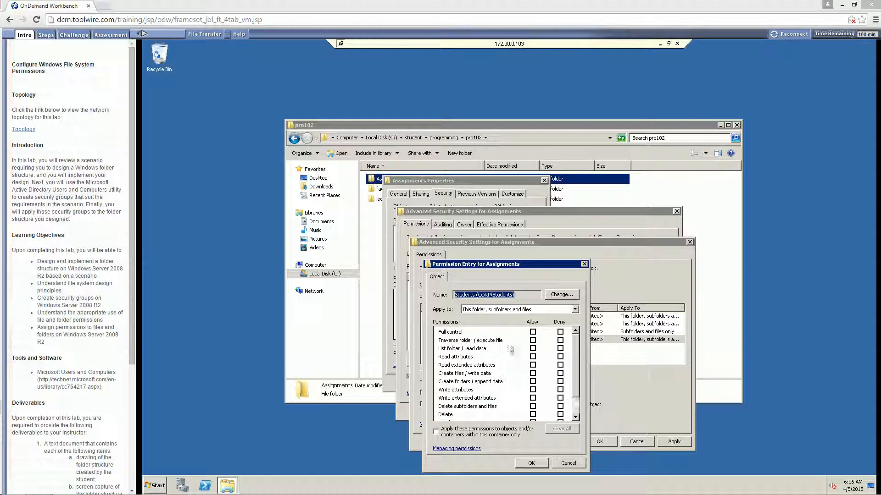
left_click(533, 348)
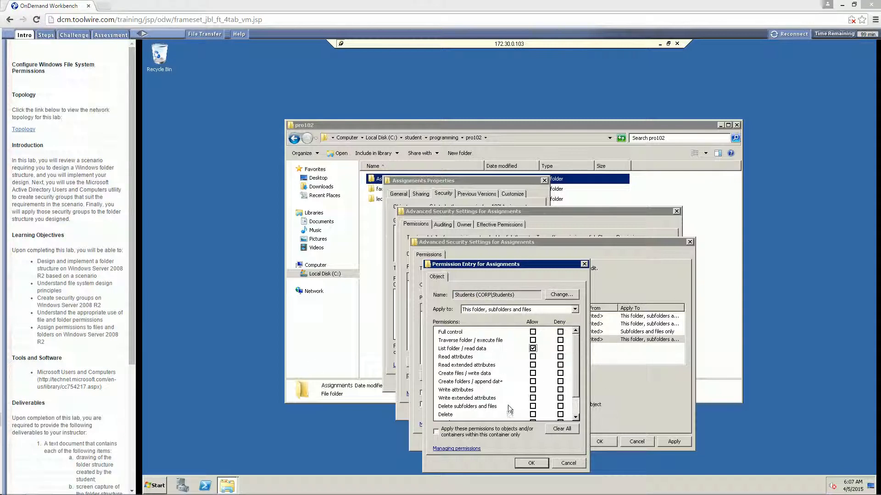
left_click(438, 433)
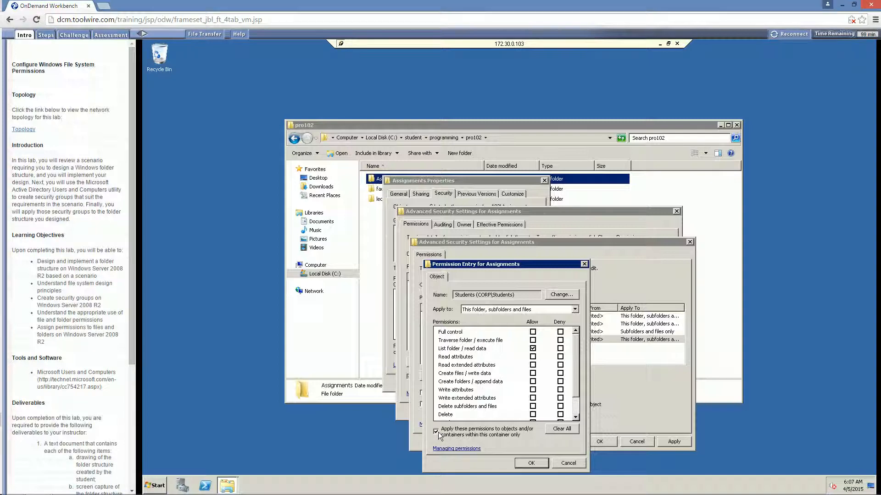
left_click(527, 462)
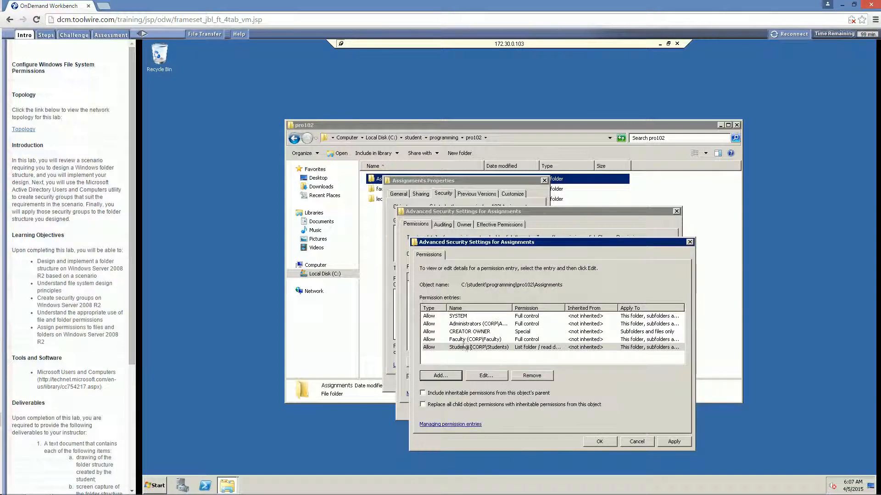
Review the Faculty entry and confirm the pro102 Assignments permission settings.
left_click(465, 340)
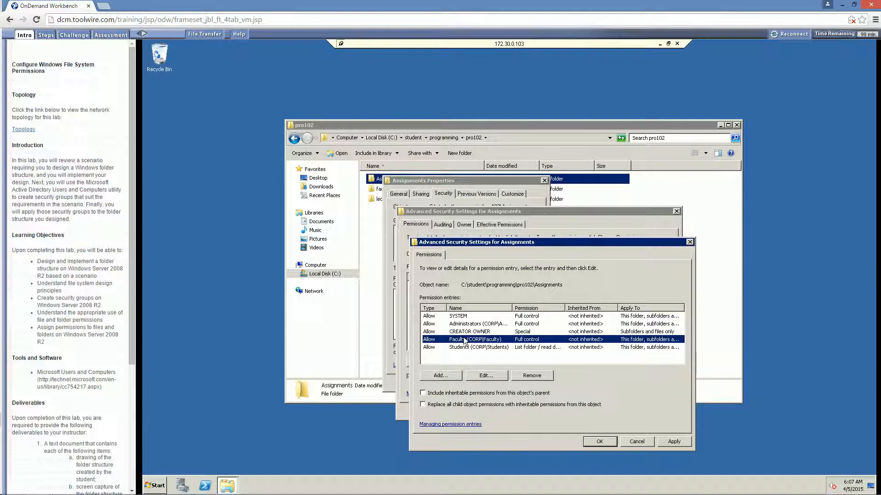
left_click(598, 441)
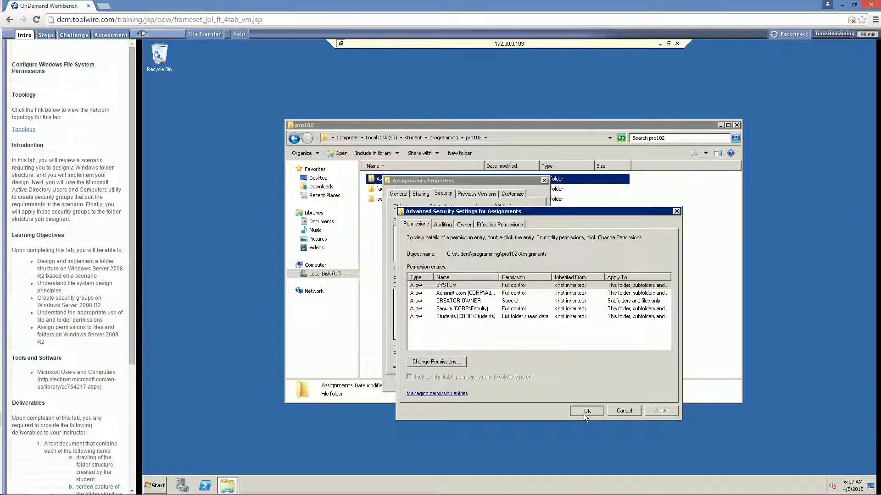
left_click(583, 411)
Close the Assignments properties and navigate from student into Security\sec102.
left_click(455, 384)
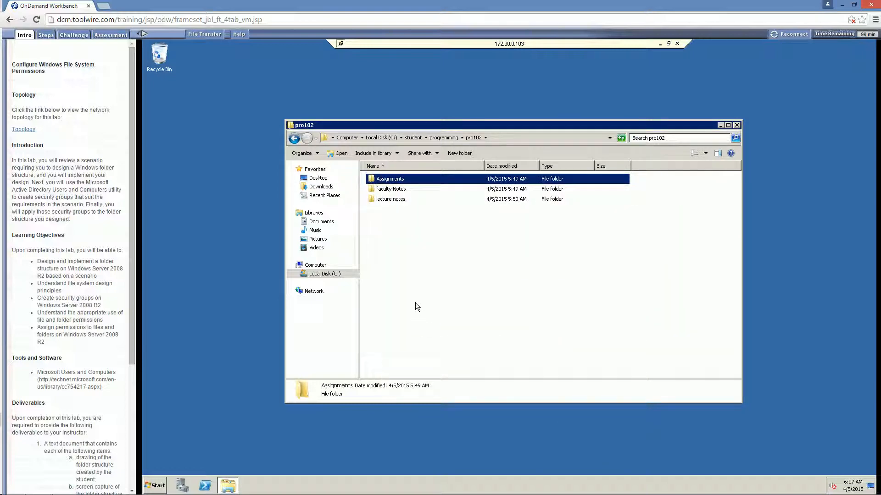
left_click(415, 302)
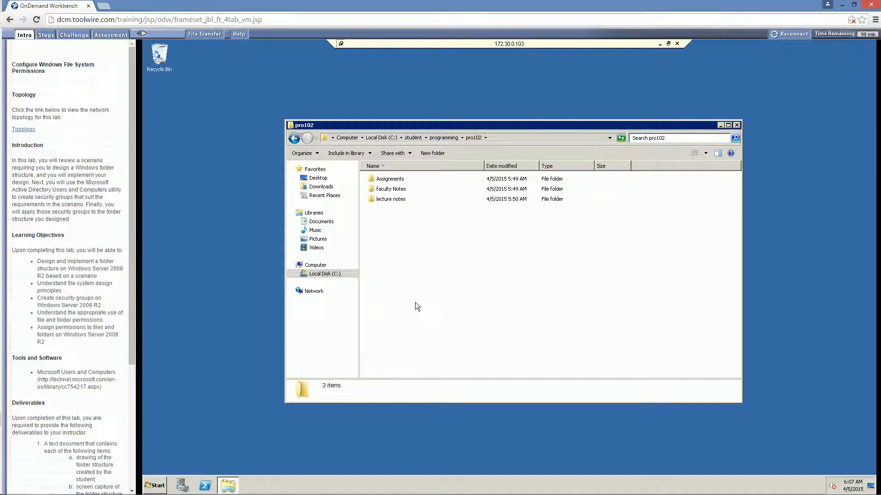
left_click(454, 137)
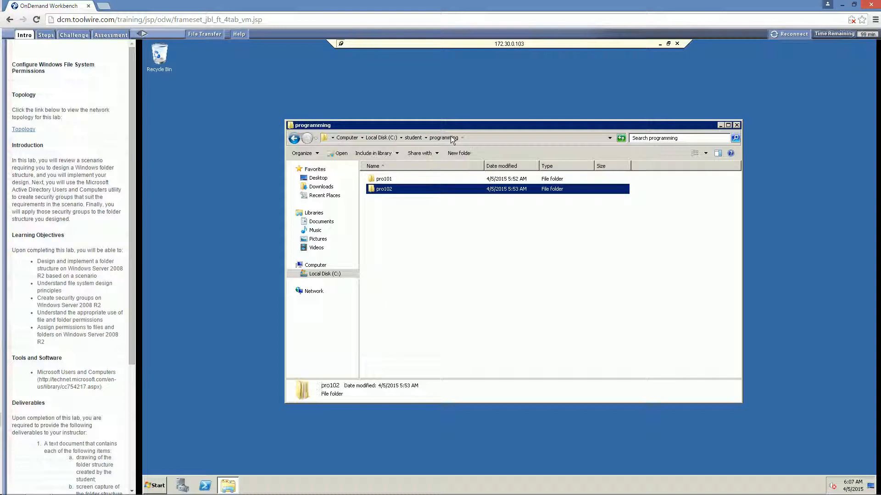
left_click(415, 138)
double_click(387, 200)
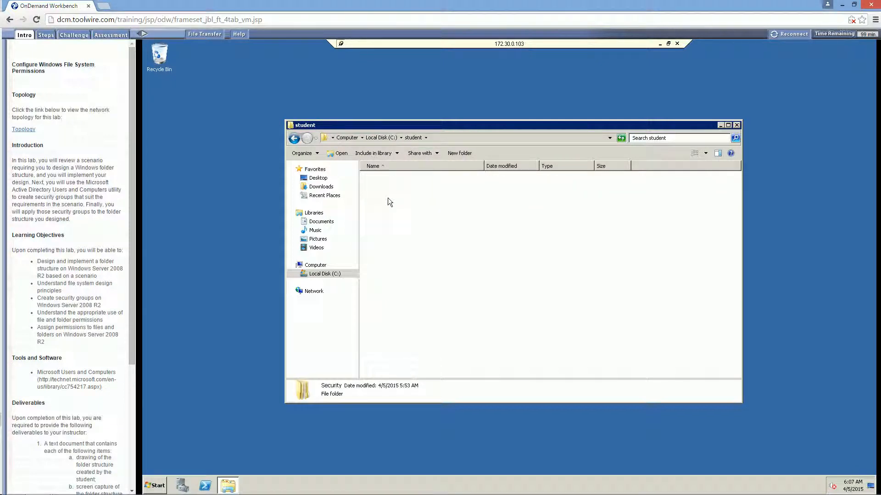
left_click(415, 138)
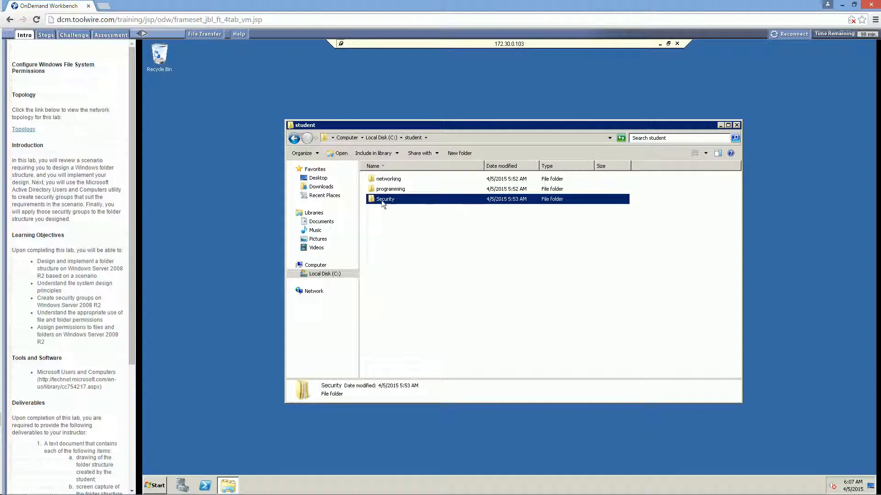
double_click(381, 199)
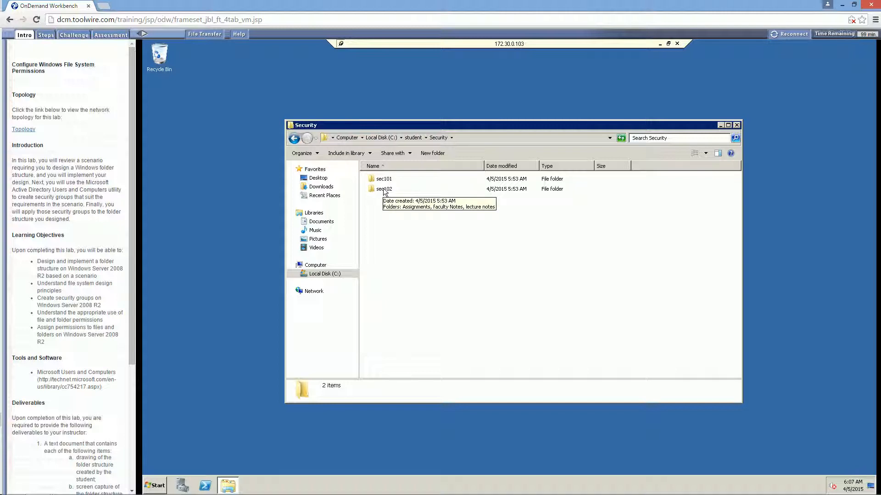
double_click(385, 190)
Open the sec102 Assignments folder's Advanced Security Settings for editing permissions.
right_click(387, 181)
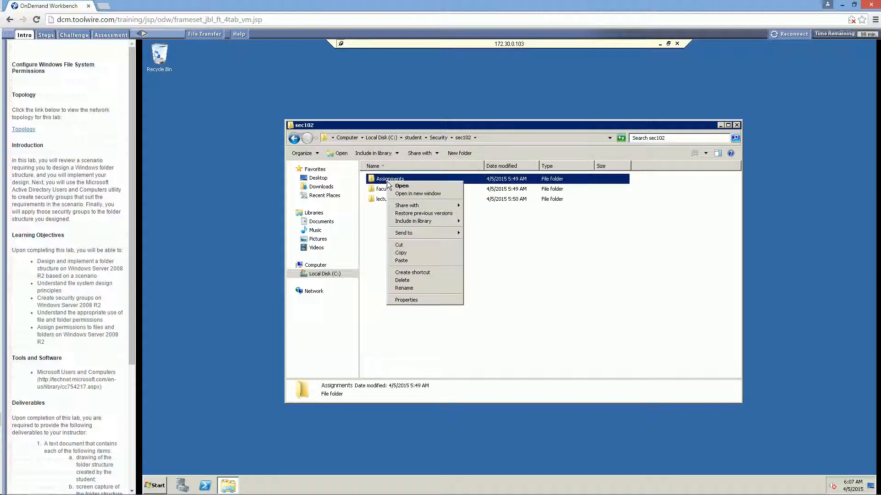
left_click(407, 300)
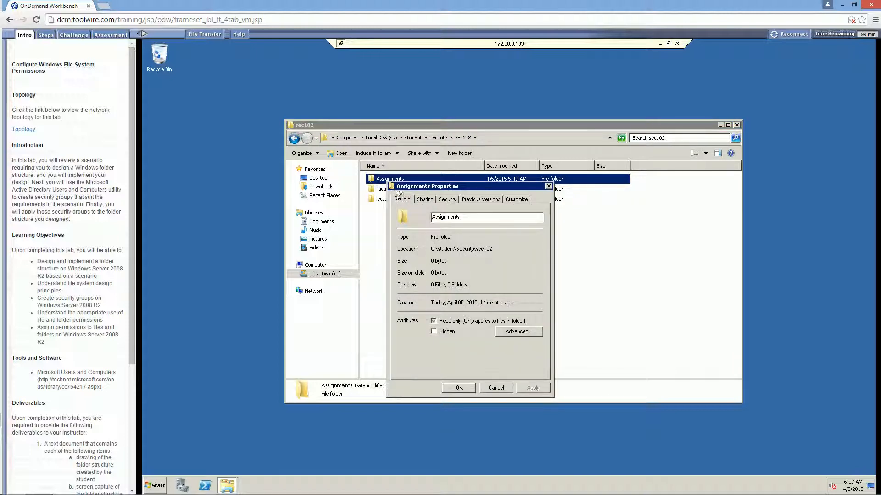
left_click(448, 200)
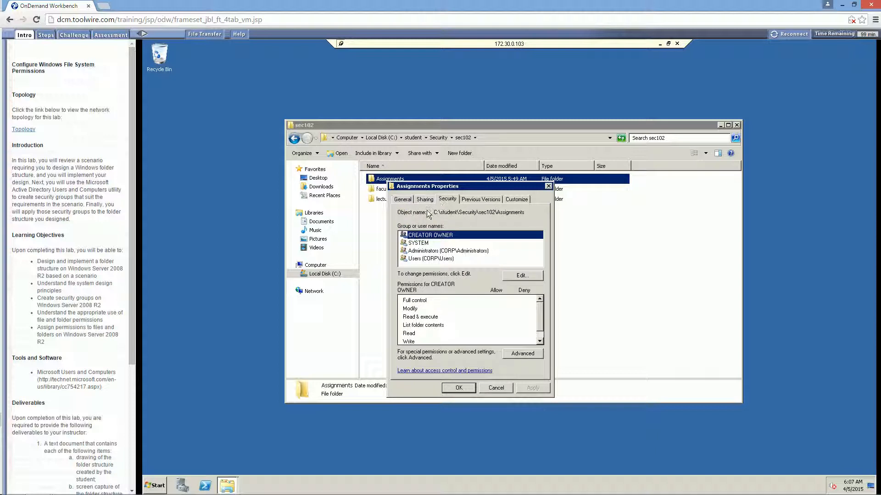
left_click(509, 353)
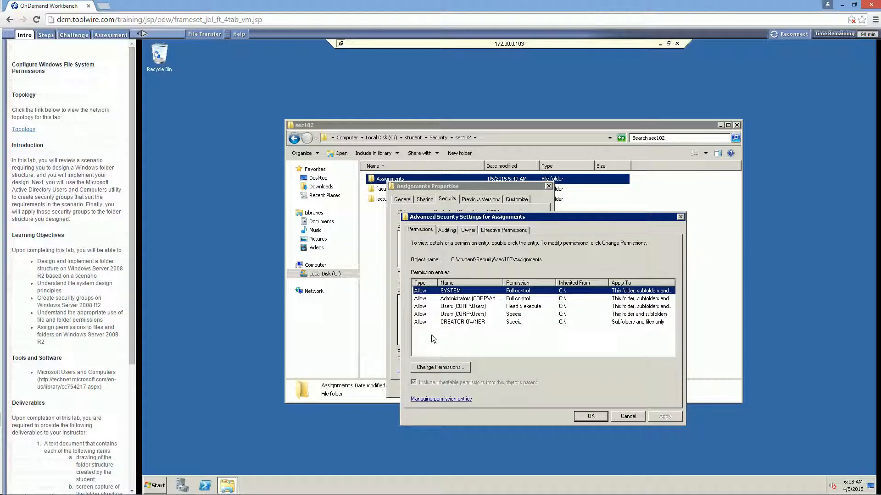
left_click(439, 367)
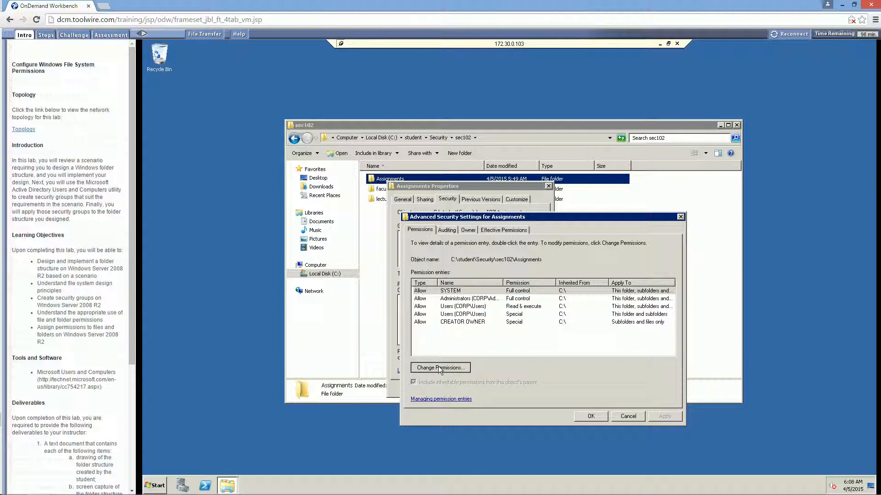
Disable inheritance keeping copied entries, then remove the Users Read & execute and Special entries.
left_click(457, 339)
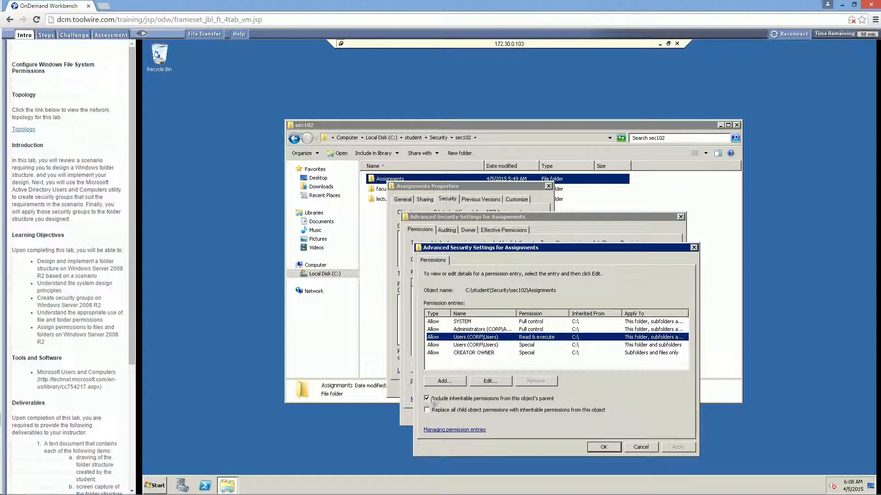
left_click(427, 398)
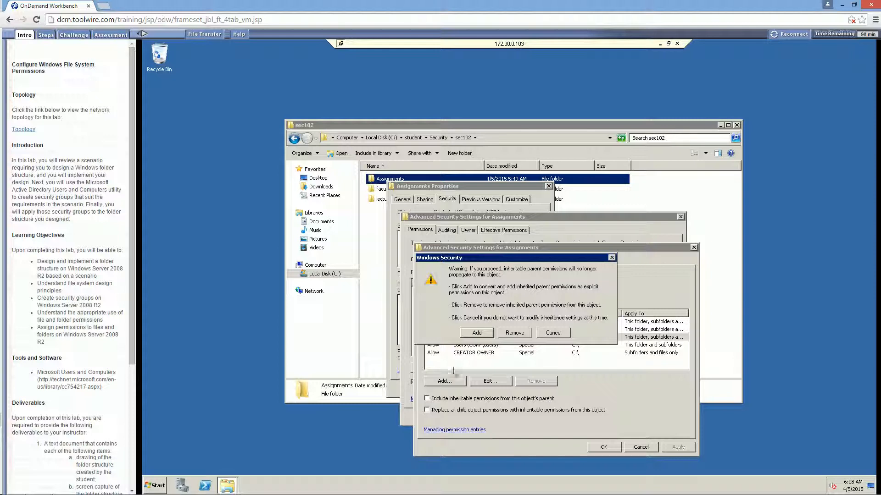
left_click(477, 333)
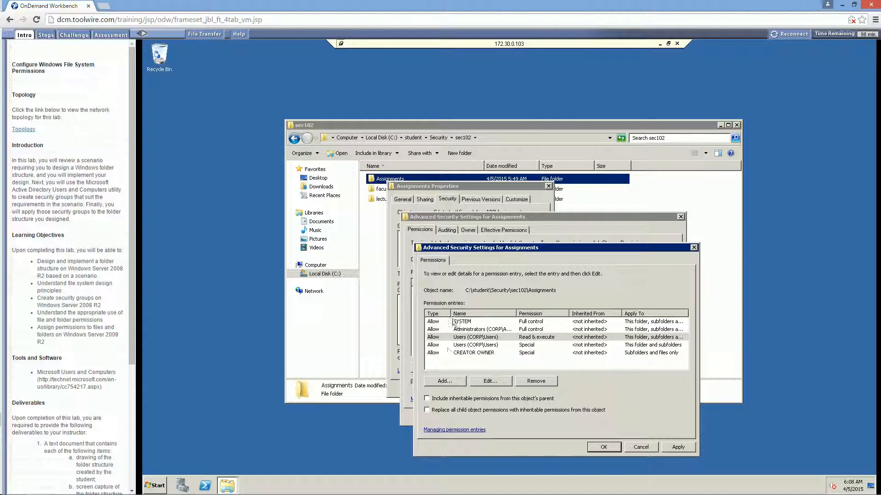
left_click(466, 338)
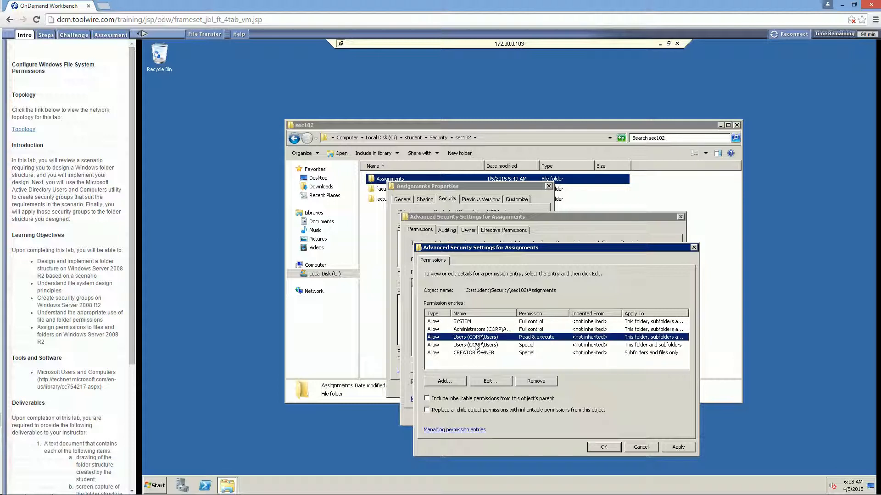
left_click(539, 383)
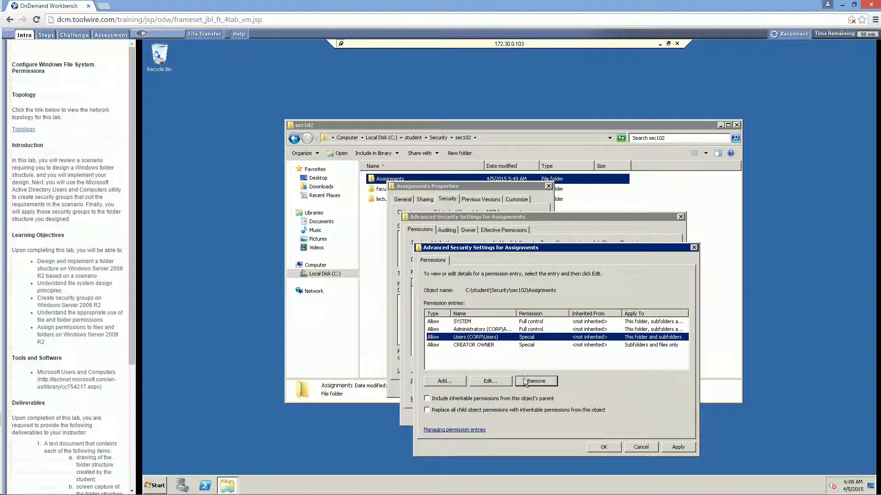
left_click(523, 382)
Add a Faculty permission entry with Full control, applied to this container only.
left_click(456, 383)
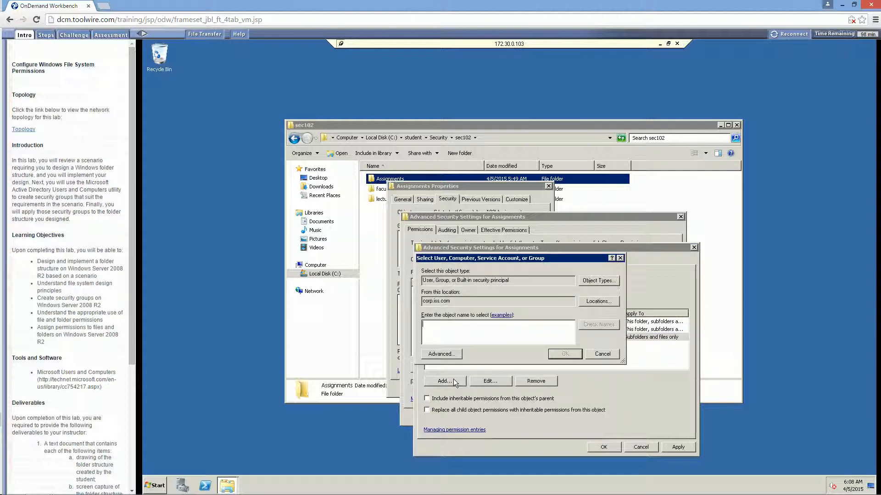
type("faculty")
left_click(599, 325)
left_click(560, 358)
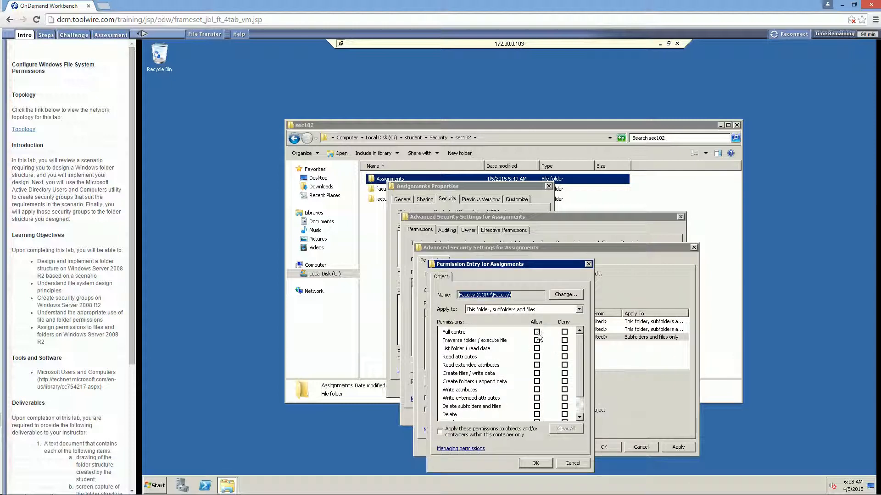
left_click(439, 431)
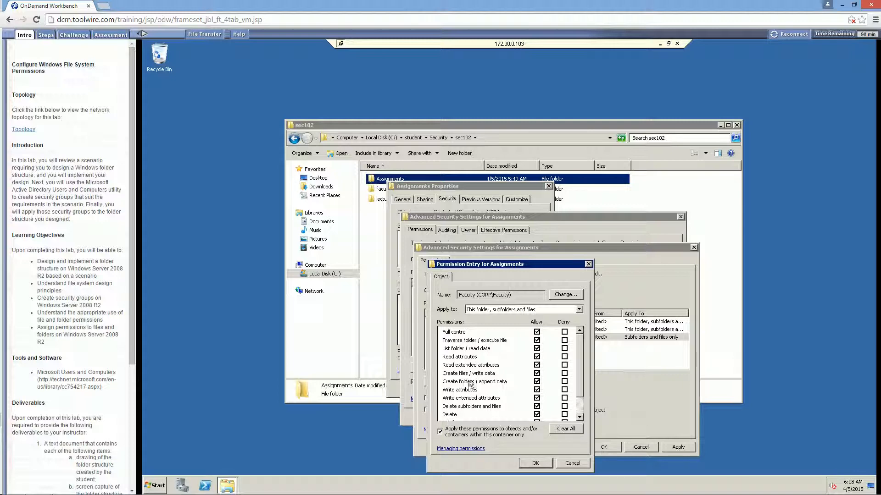
left_click(534, 463)
Add a Students permission entry allowing List folder / read data, applied to this container only.
left_click(444, 381)
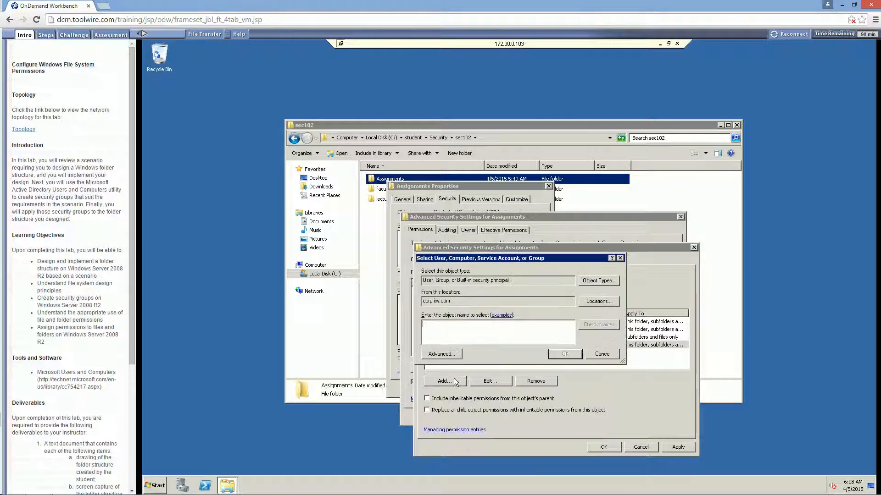
type("students")
left_click(601, 325)
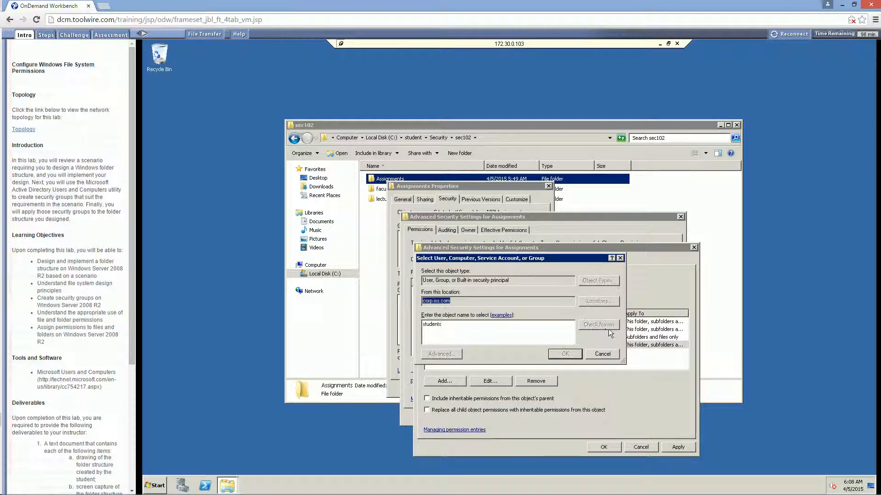
left_click(549, 354)
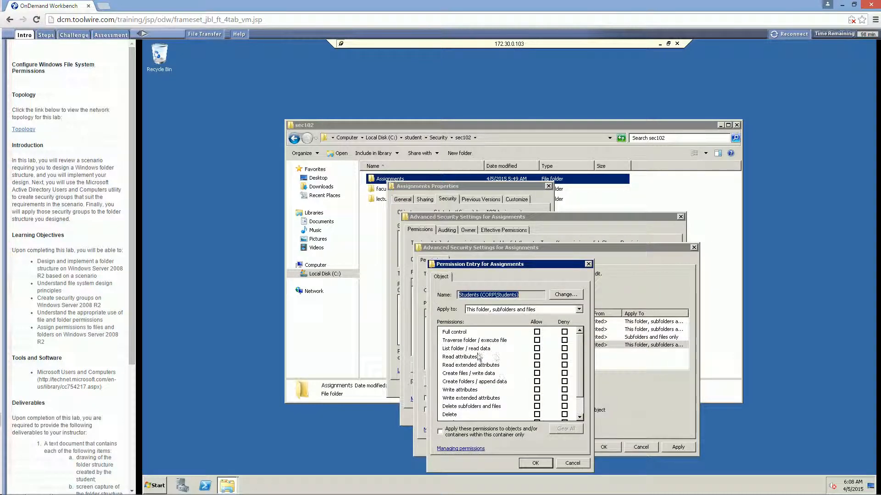
left_click(537, 348)
left_click(447, 433)
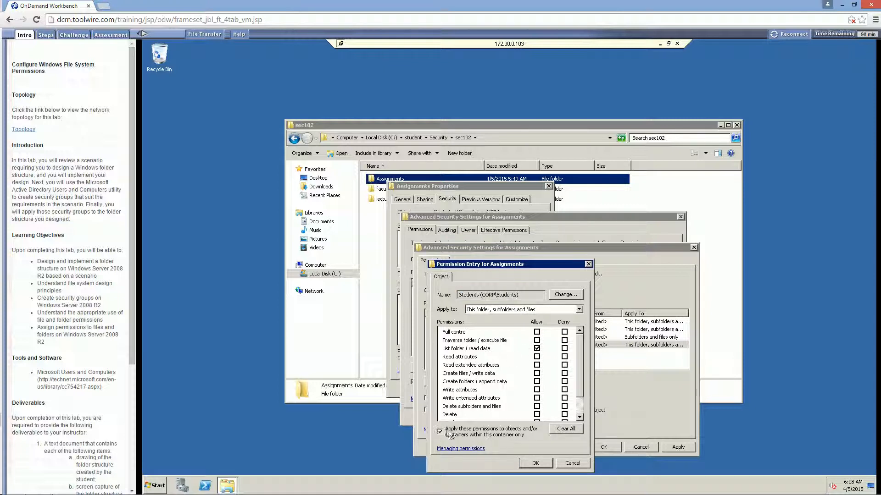
left_click(533, 464)
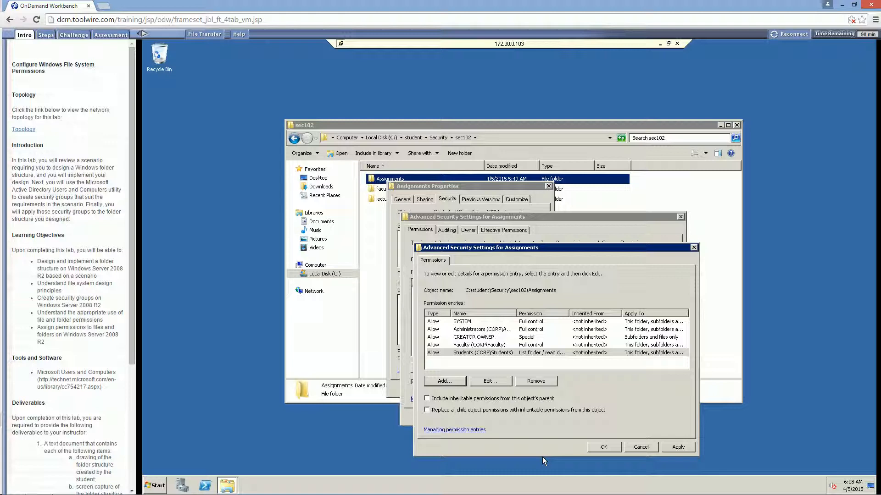
Save the new permission entries and close the Assignments folder's security and properties dialogs.
left_click(600, 447)
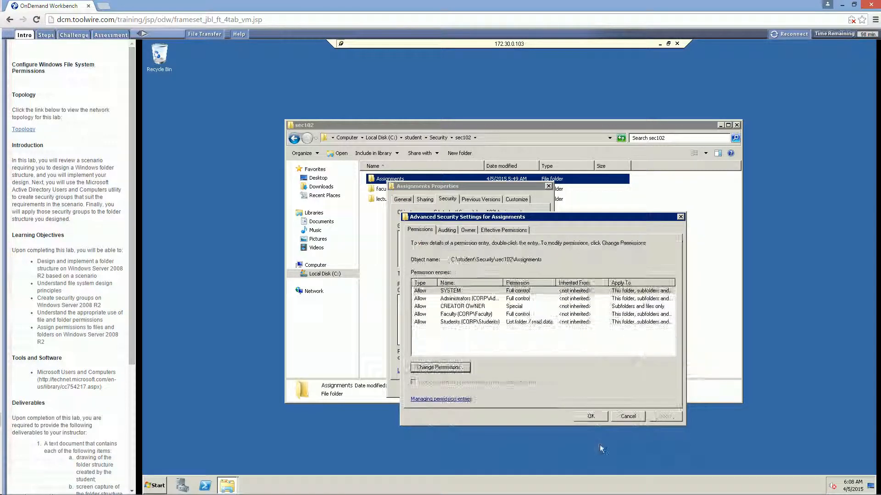
left_click(591, 417)
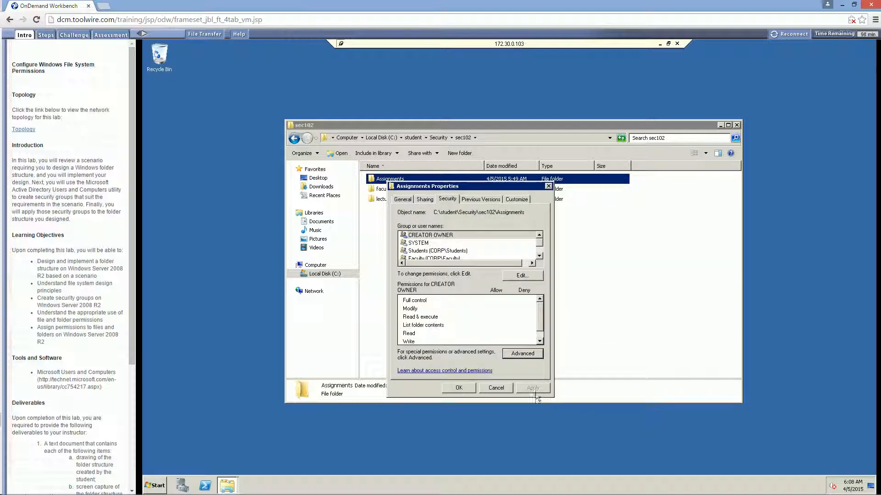
left_click(465, 387)
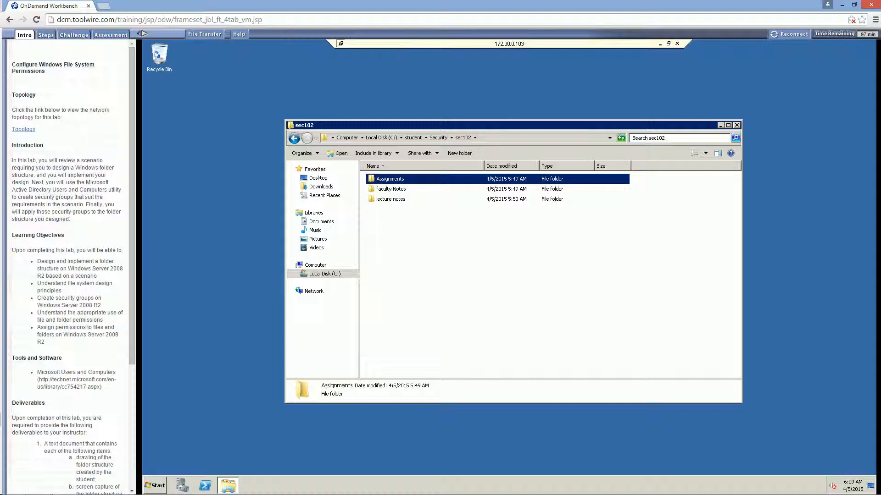